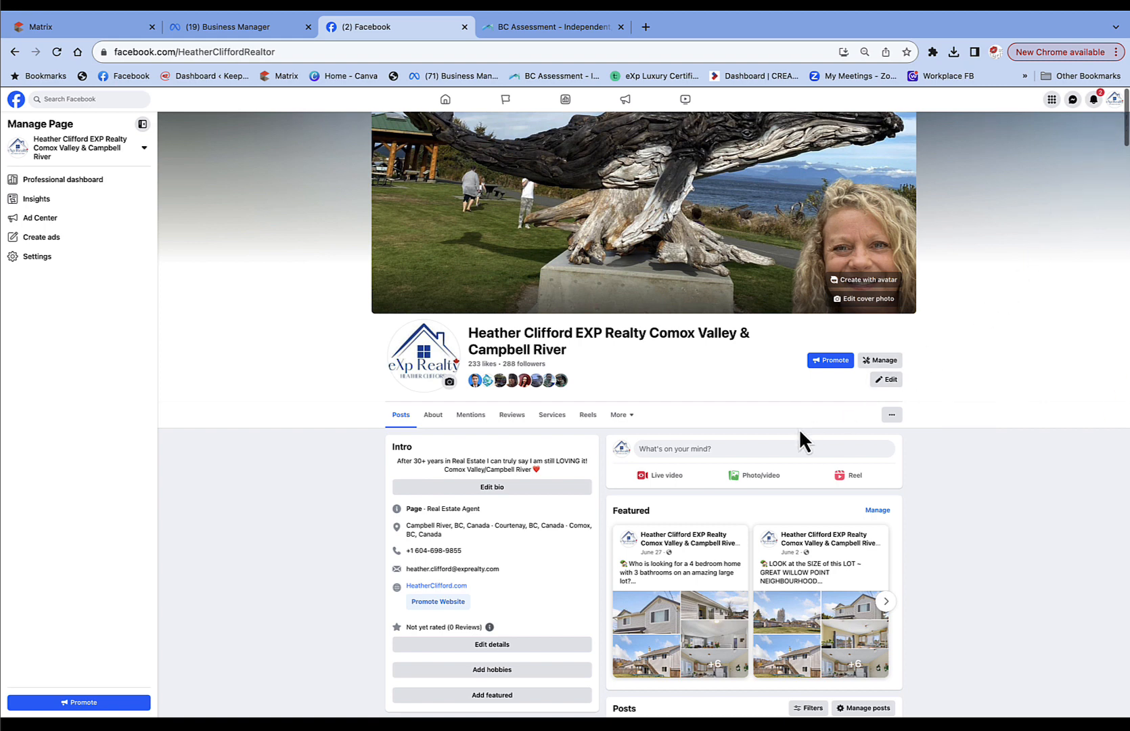
# Open the Create post dialog from the realty page's 'What's on your mind?' box.
pyautogui.click(749, 462)
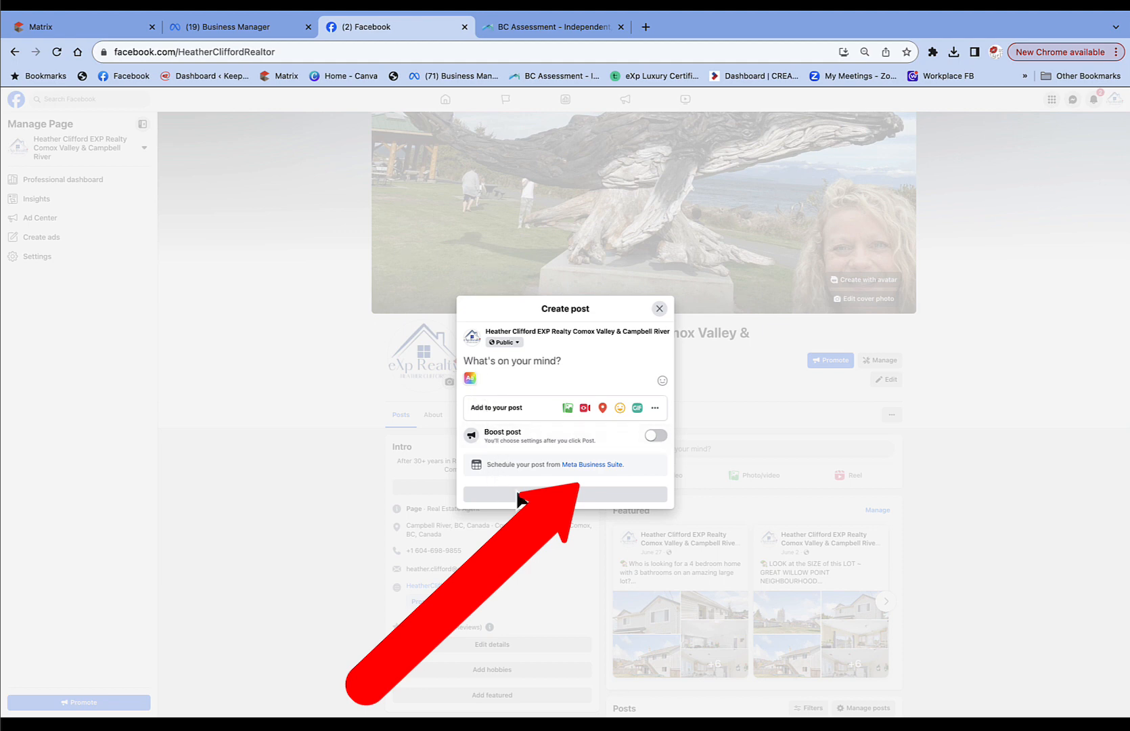
# Move the new post into Meta Business Suite using the dialog's Meta Business Suite link.
pyautogui.click(583, 465)
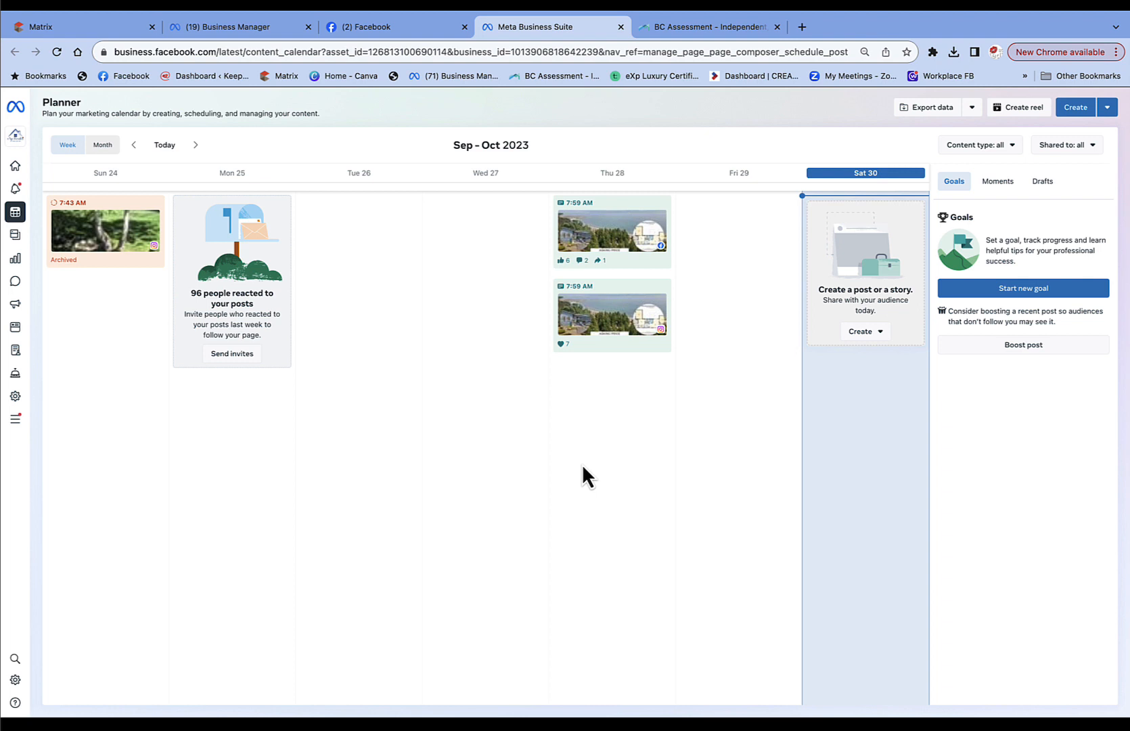
# Open a blank Create post composer from the Planner's Create button.
pyautogui.click(1076, 109)
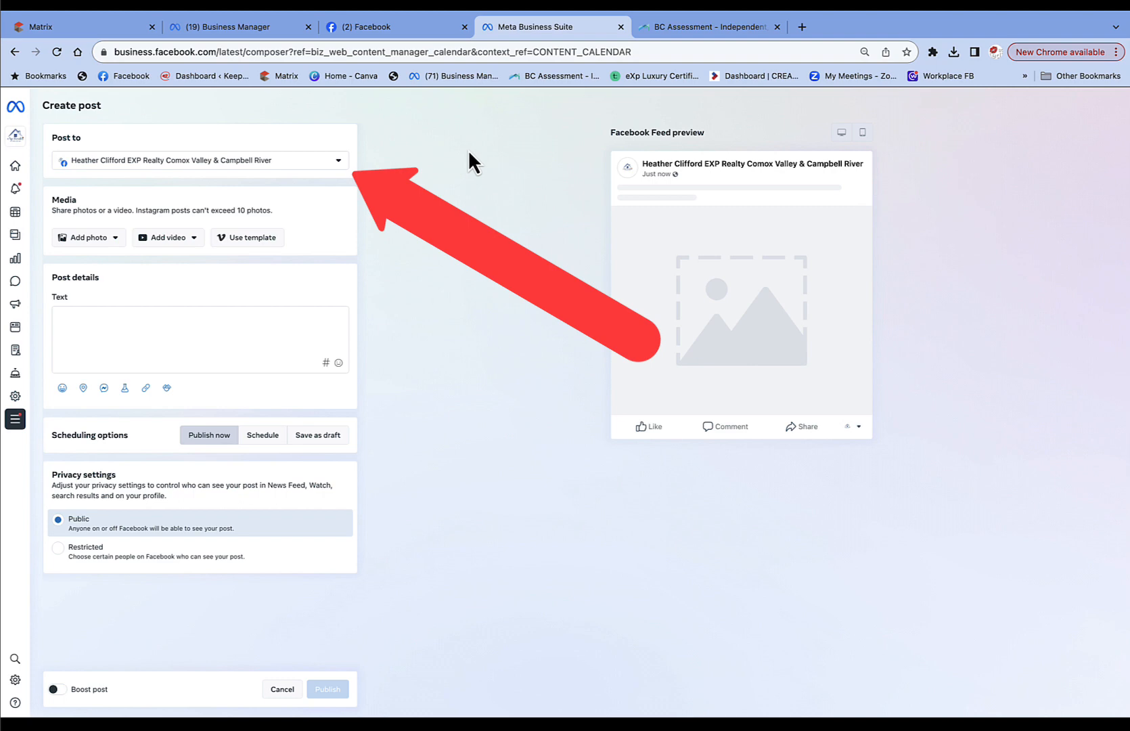
# Tick the linked Instagram account in the Post to list alongside the Facebook page.
pyautogui.click(338, 162)
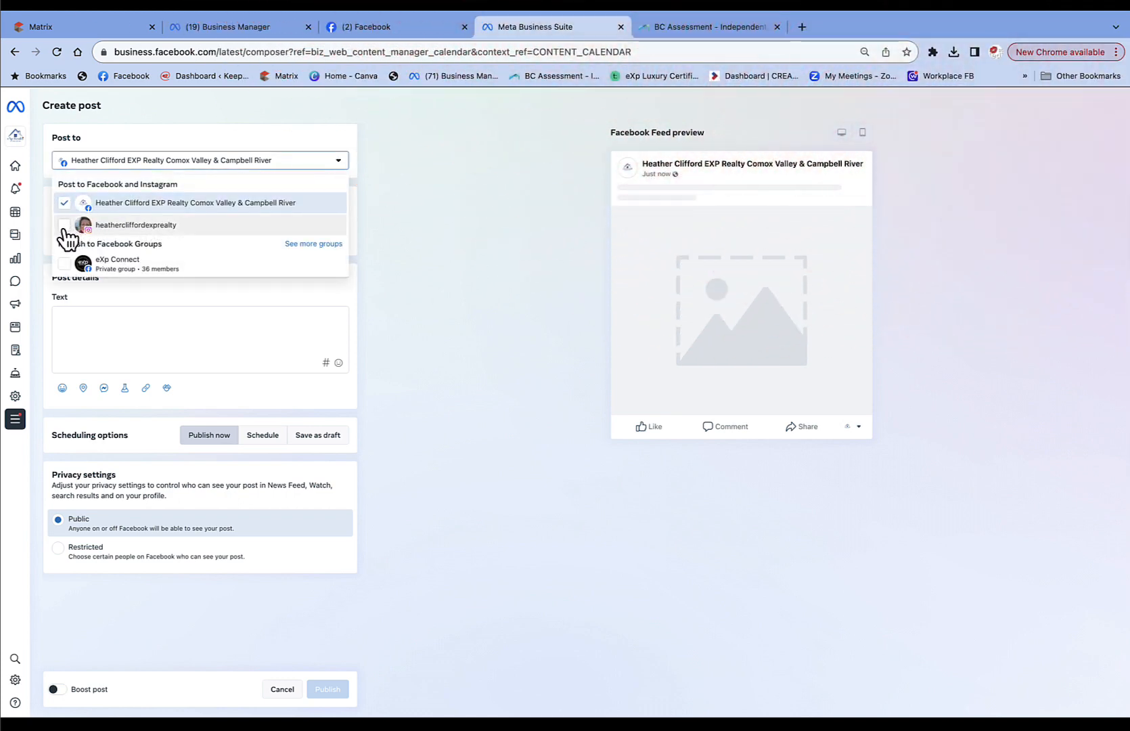
pyautogui.click(65, 229)
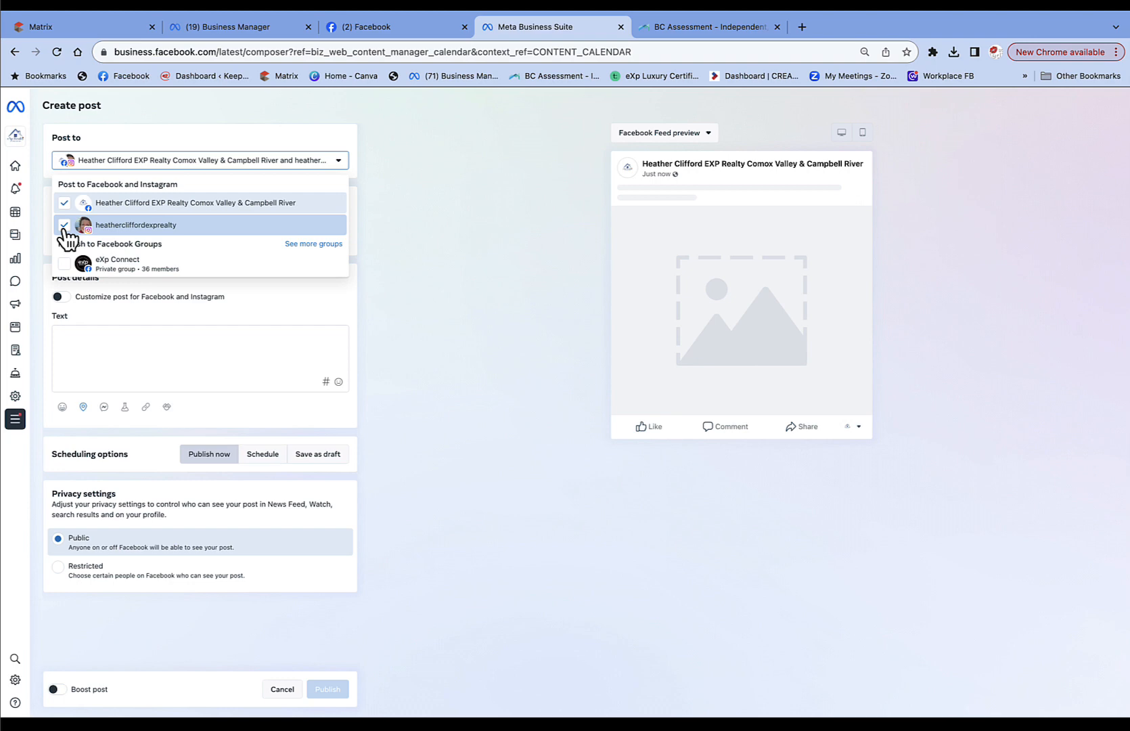
pyautogui.click(406, 241)
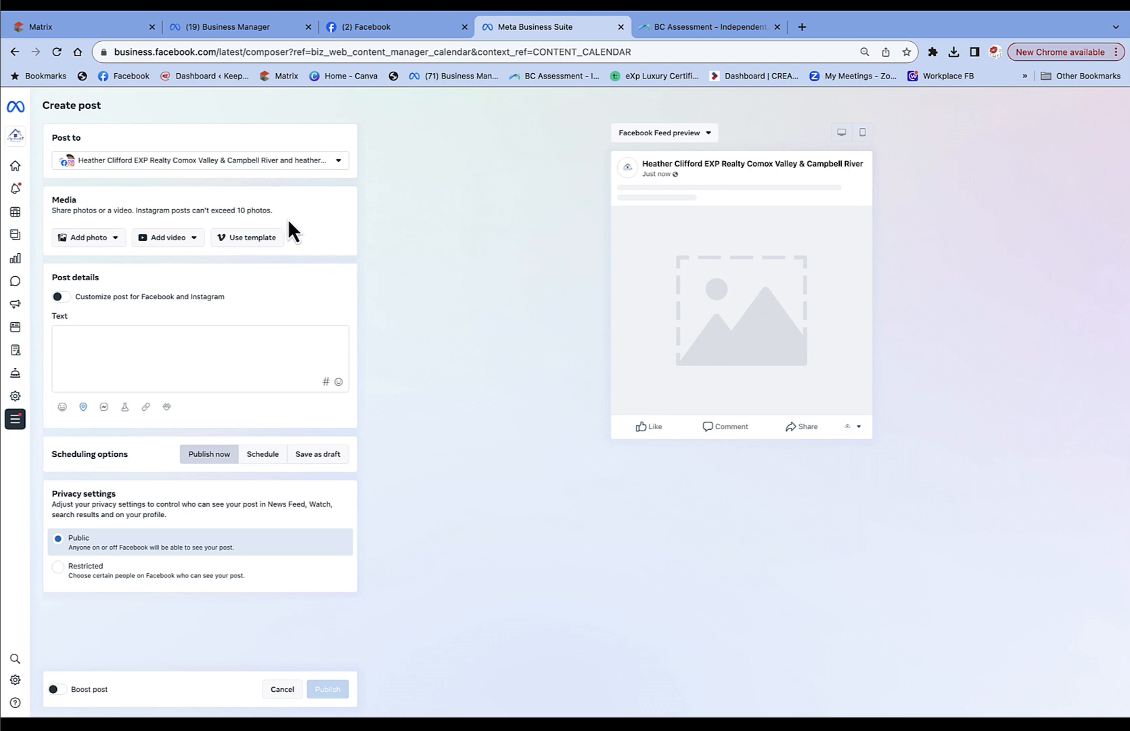
pyautogui.click(82, 238)
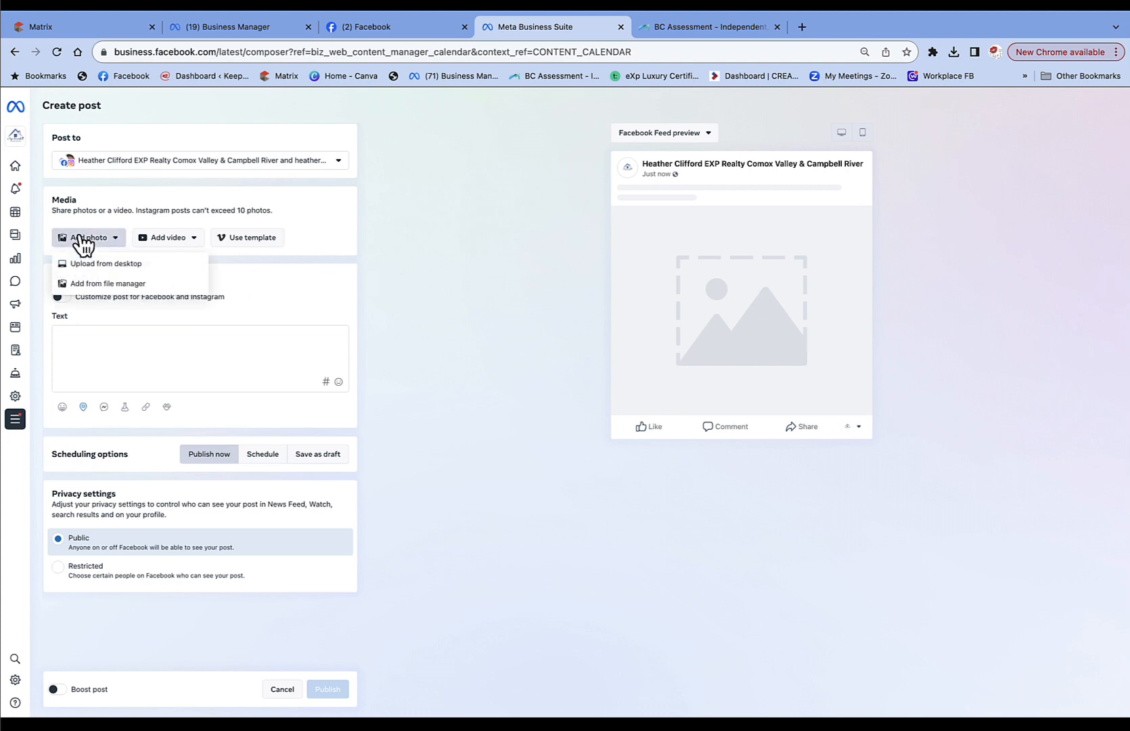
# Choose upload from desktop and browse to the Desktop's Facebook Post folder.
pyautogui.click(82, 265)
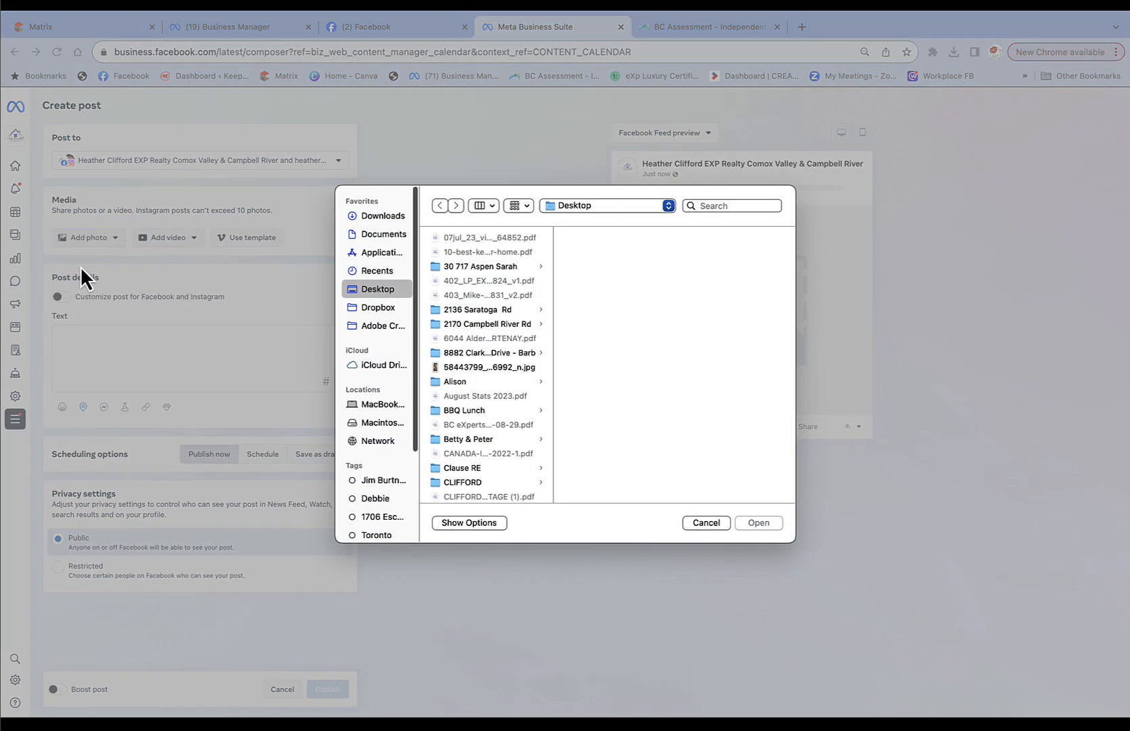
pyautogui.scroll(-5, 475, 407)
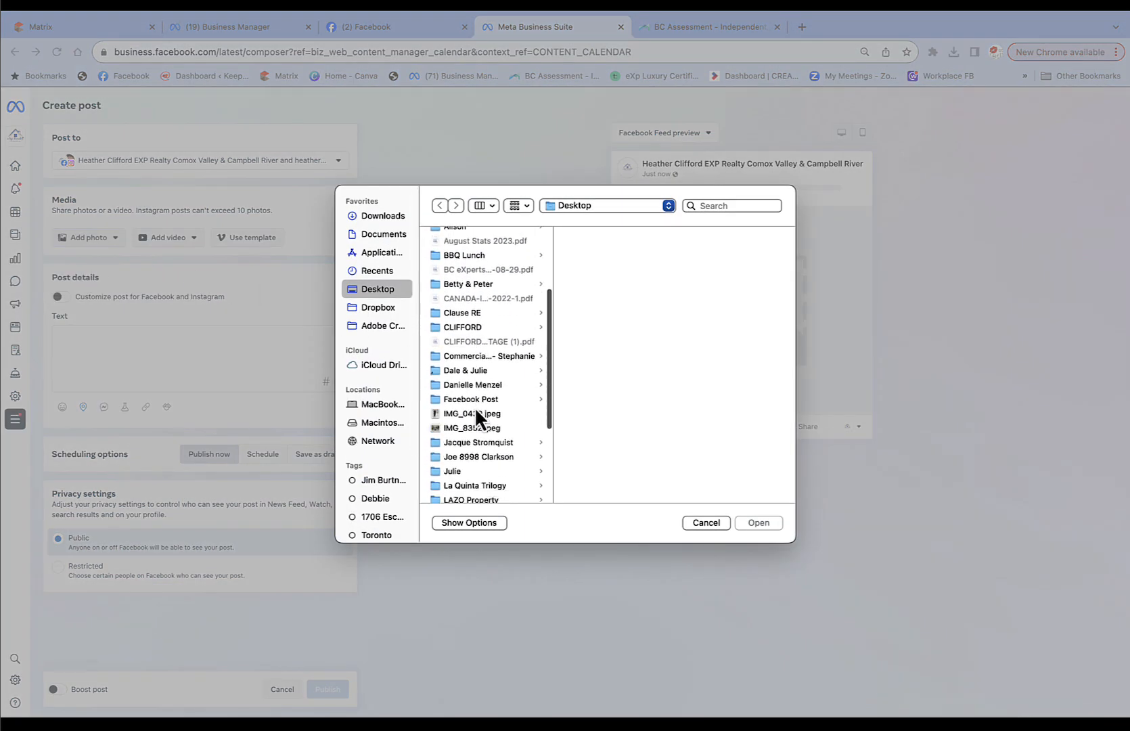
pyautogui.scroll(-2, 475, 407)
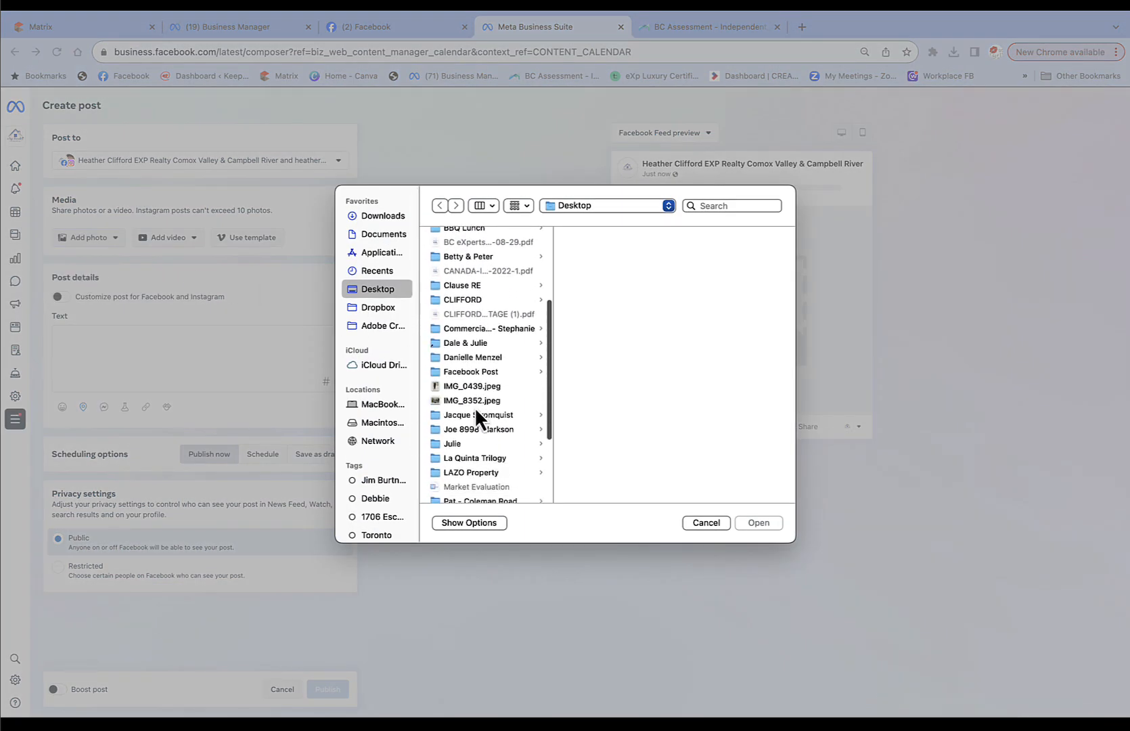
pyautogui.click(438, 373)
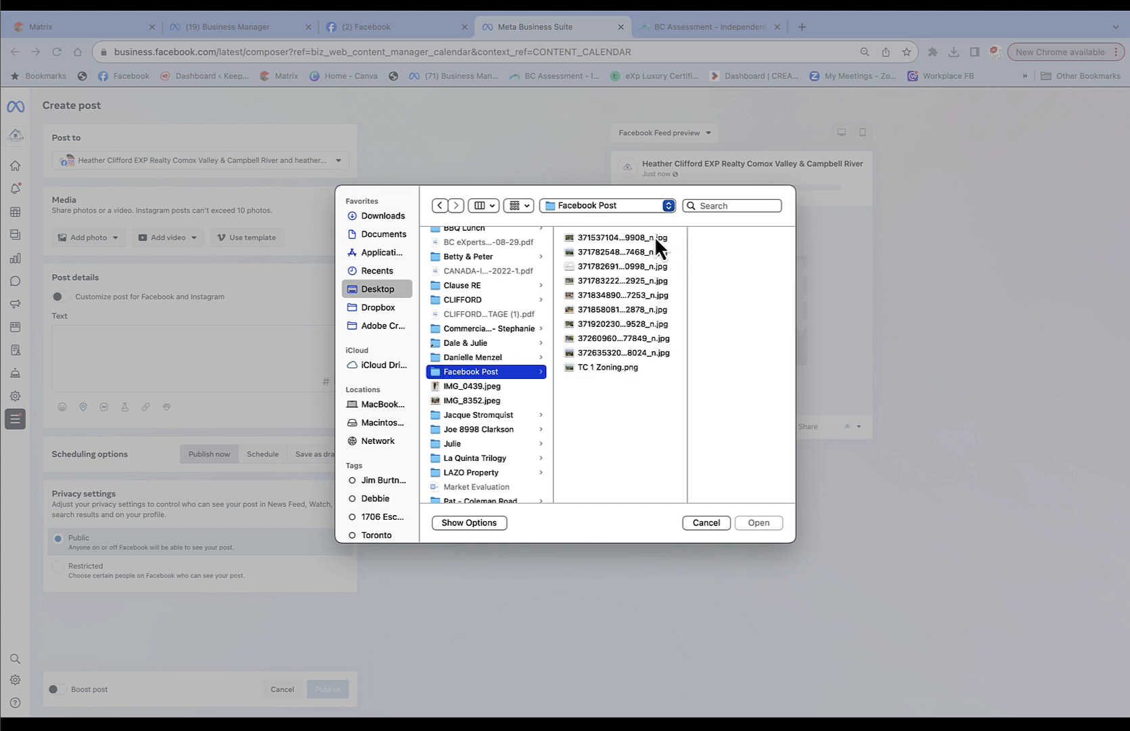
# Select all ten listing images, including TC 1 Zoning, and upload them to the post.
pyautogui.click(587, 236)
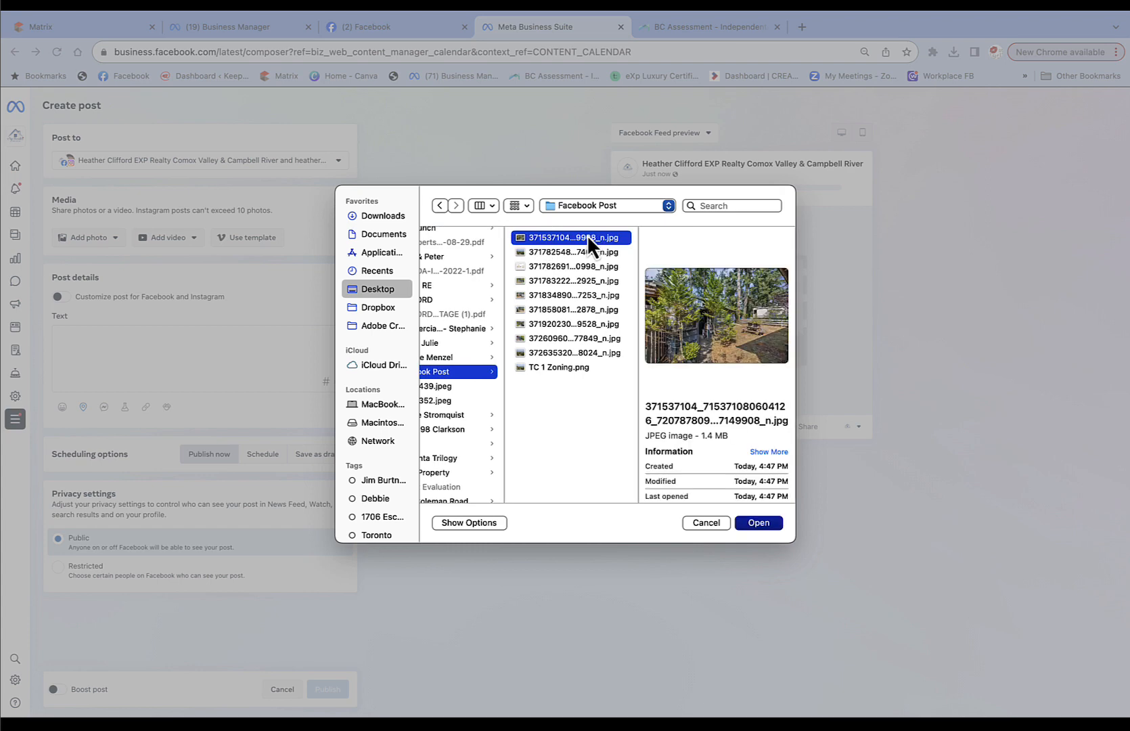
pyautogui.keyDown('shift'); pyautogui.click(532, 253); pyautogui.keyUp('shift')
pyautogui.keyDown('super'); pyautogui.click(523, 266); pyautogui.keyUp('super')
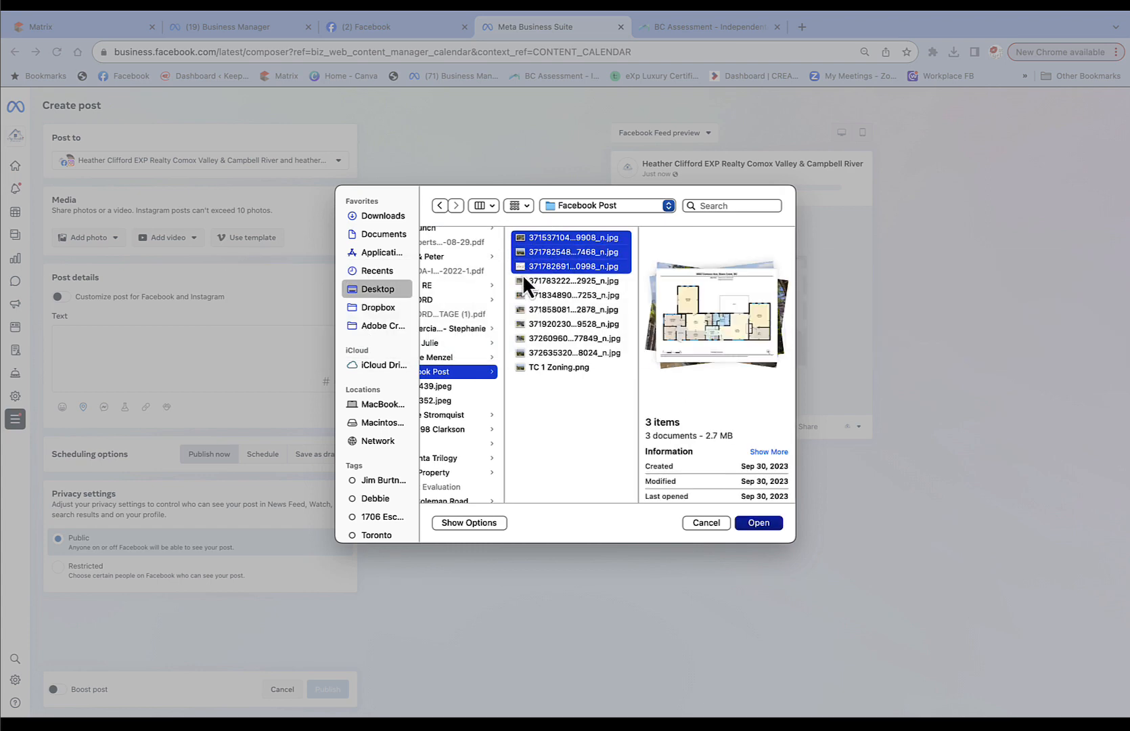
pyautogui.keyDown('super'); pyautogui.click(519, 293); pyautogui.keyUp('super')
pyautogui.keyDown('super'); pyautogui.click(523, 278); pyautogui.keyUp('super')
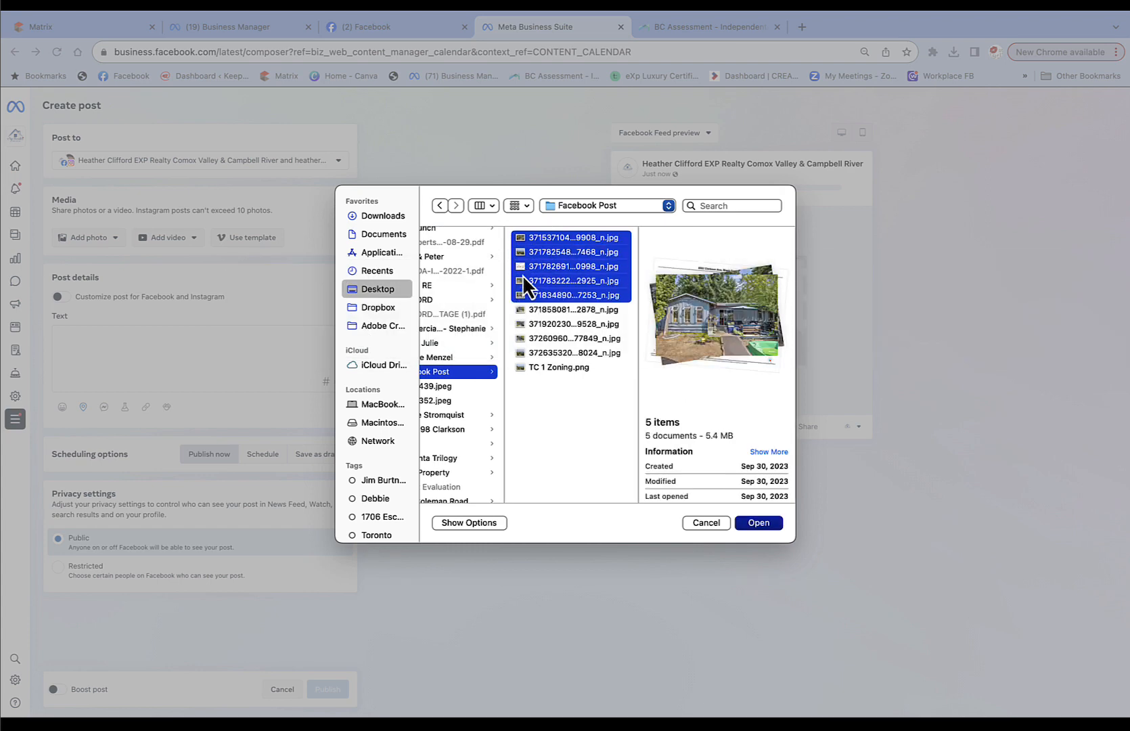
pyautogui.keyDown('super'); pyautogui.click(521, 310); pyautogui.keyUp('super')
pyautogui.keyDown('super'); pyautogui.click(522, 324); pyautogui.keyUp('super')
pyautogui.keyDown('super'); pyautogui.click(522, 339); pyautogui.keyUp('super')
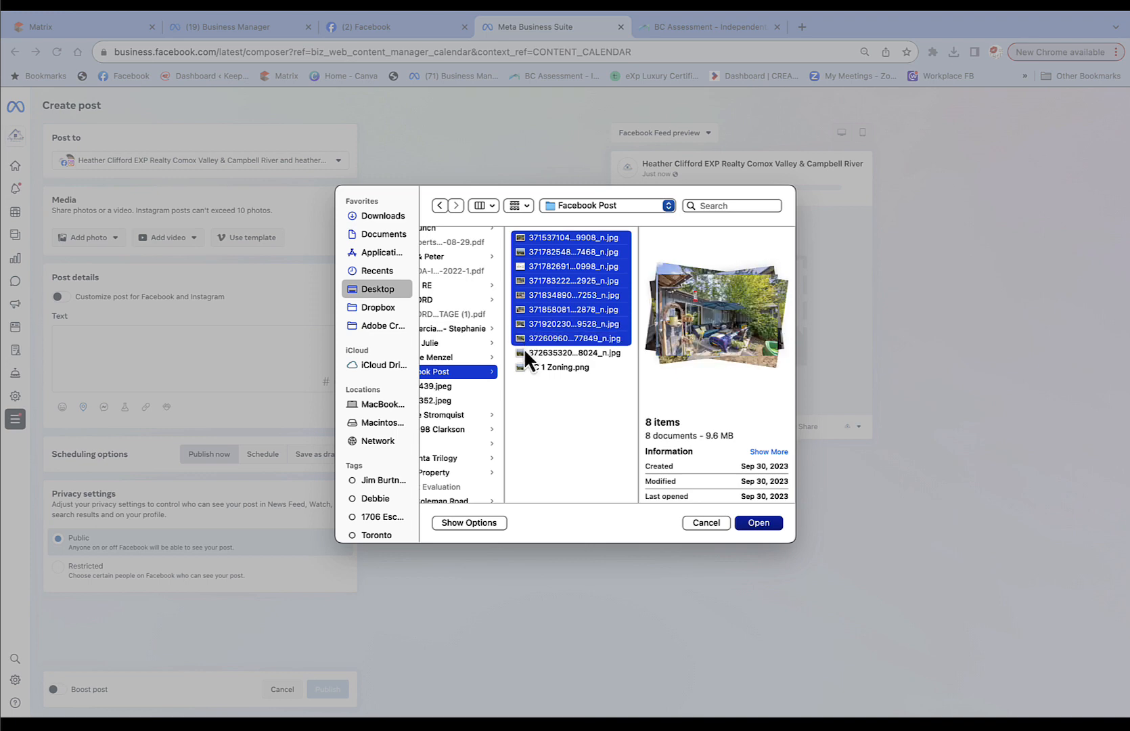
pyautogui.keyDown('super'); pyautogui.click(524, 352); pyautogui.keyUp('super')
pyautogui.keyDown('super'); pyautogui.click(524, 368); pyautogui.keyUp('super')
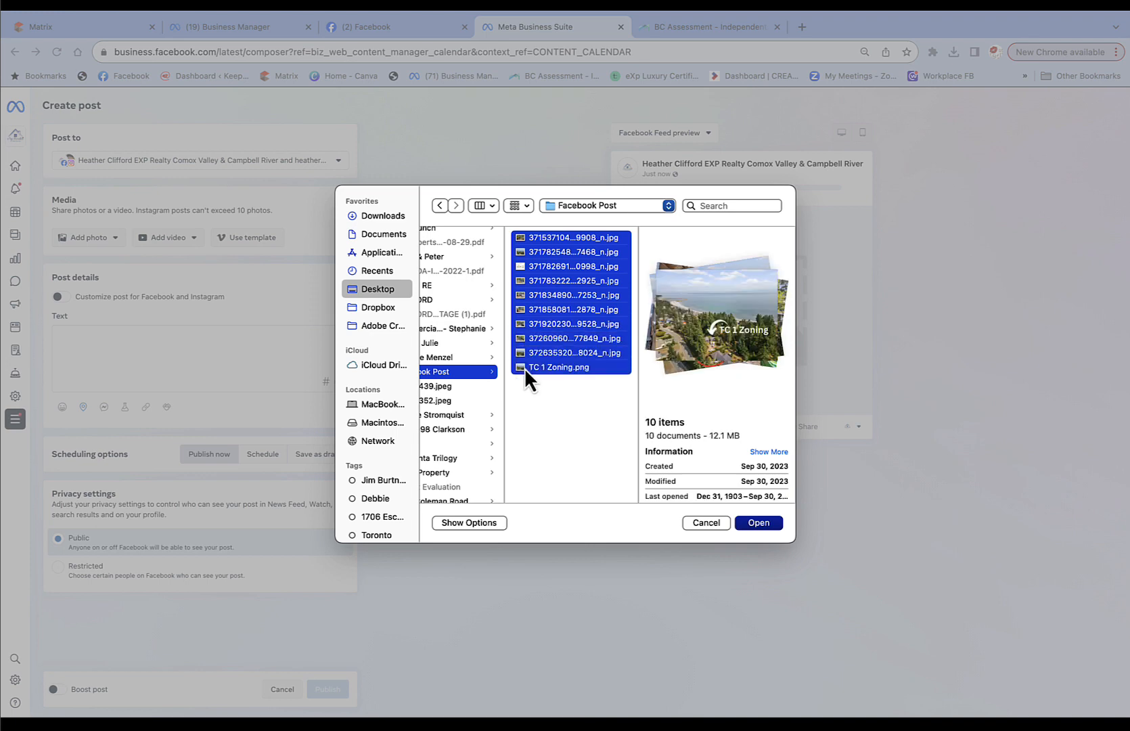
pyautogui.click(758, 523)
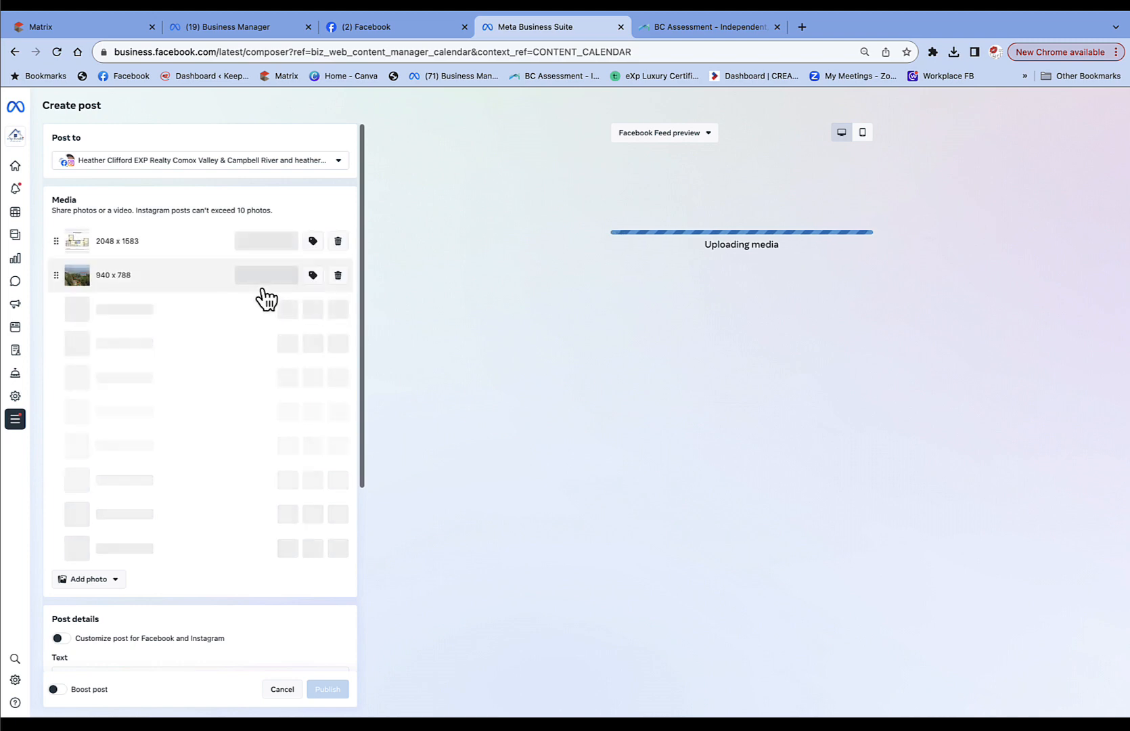
# Paste the Saratoga Beach listing description and add a blank line after '(Private Message)'.
pyautogui.scroll(-5, 263, 298)
pyautogui.scroll(-2, 260, 298)
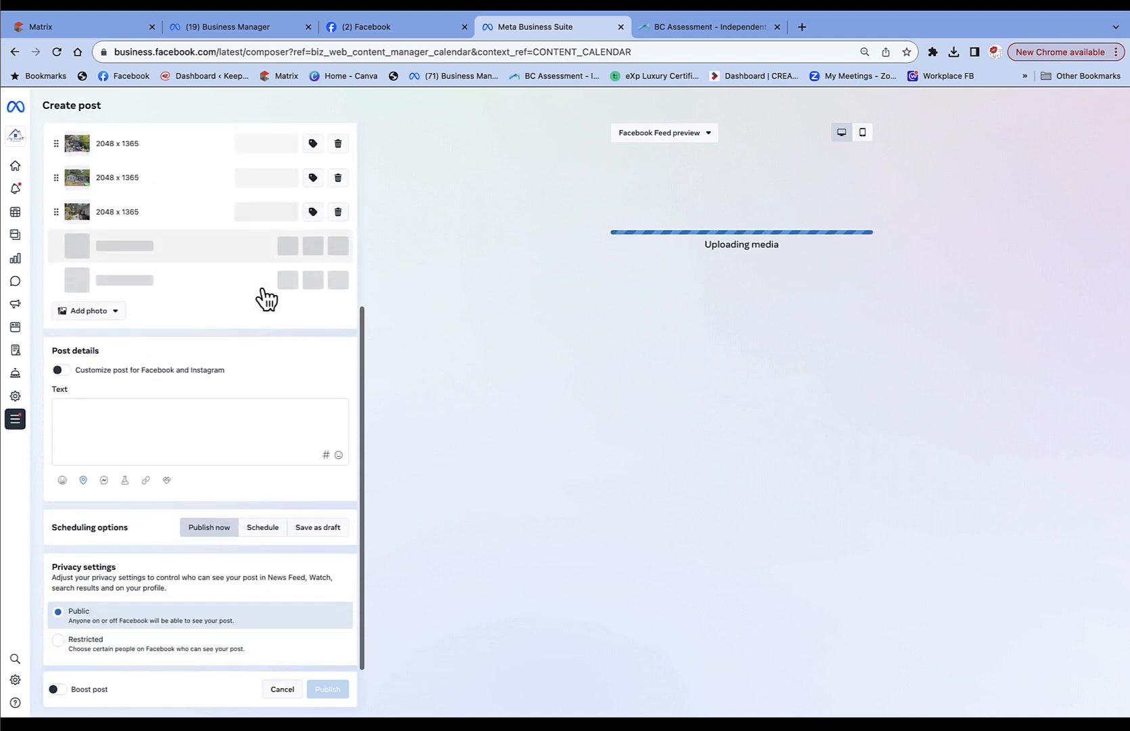
pyautogui.scroll(2, 67, 409)
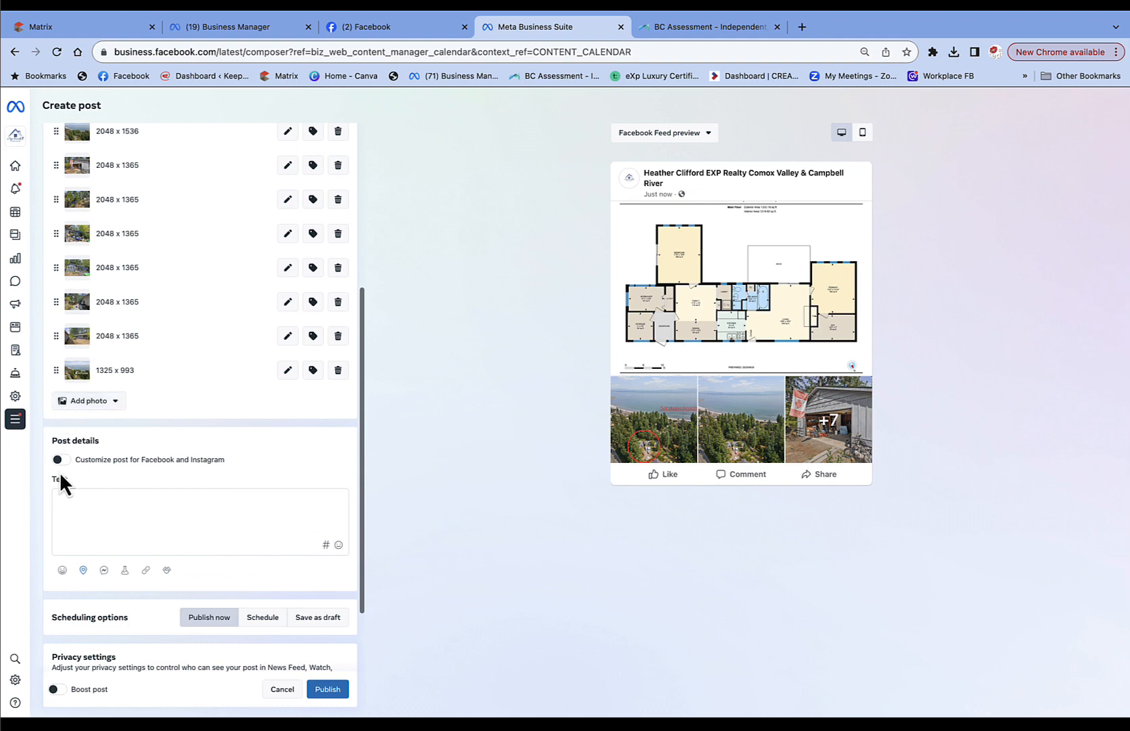
pyautogui.click(61, 495)
pyautogui.press('super+v')
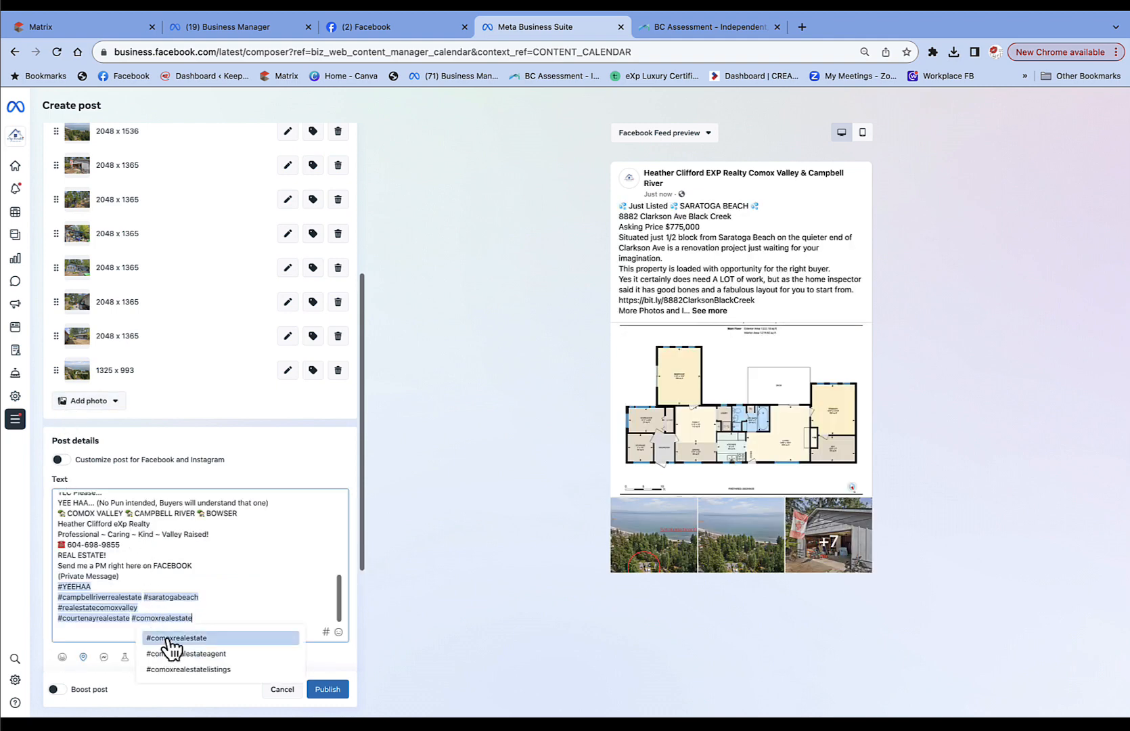
pyautogui.click(179, 636)
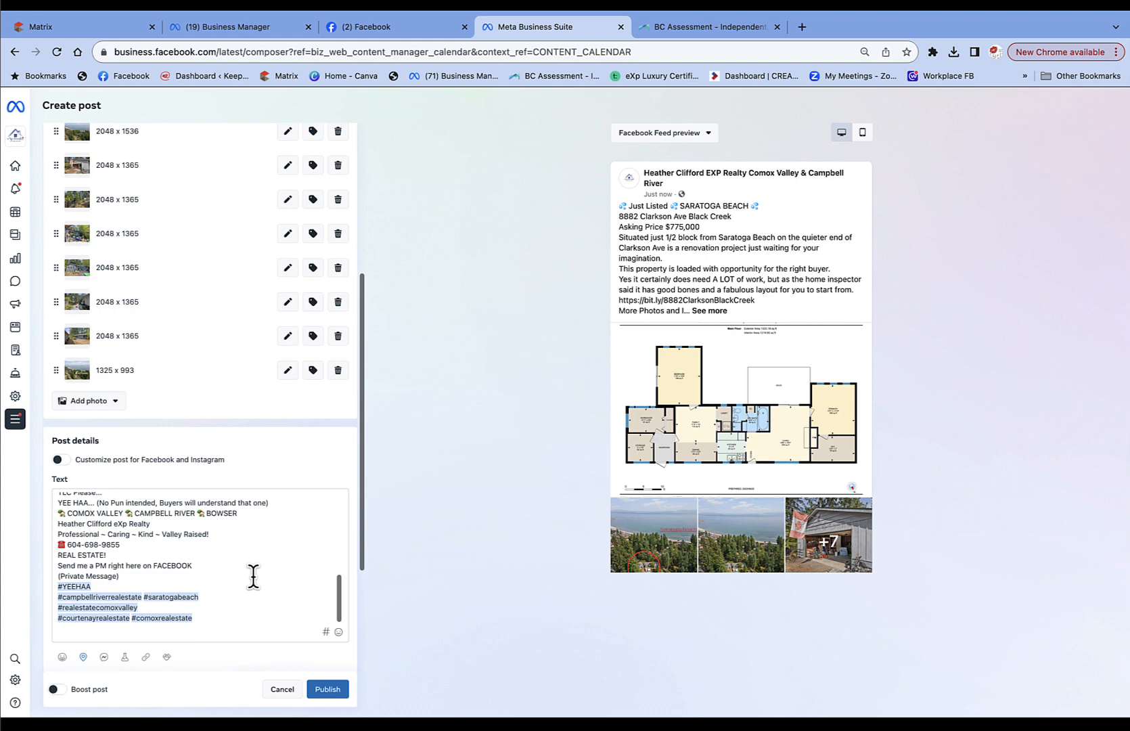
pyautogui.click(130, 577)
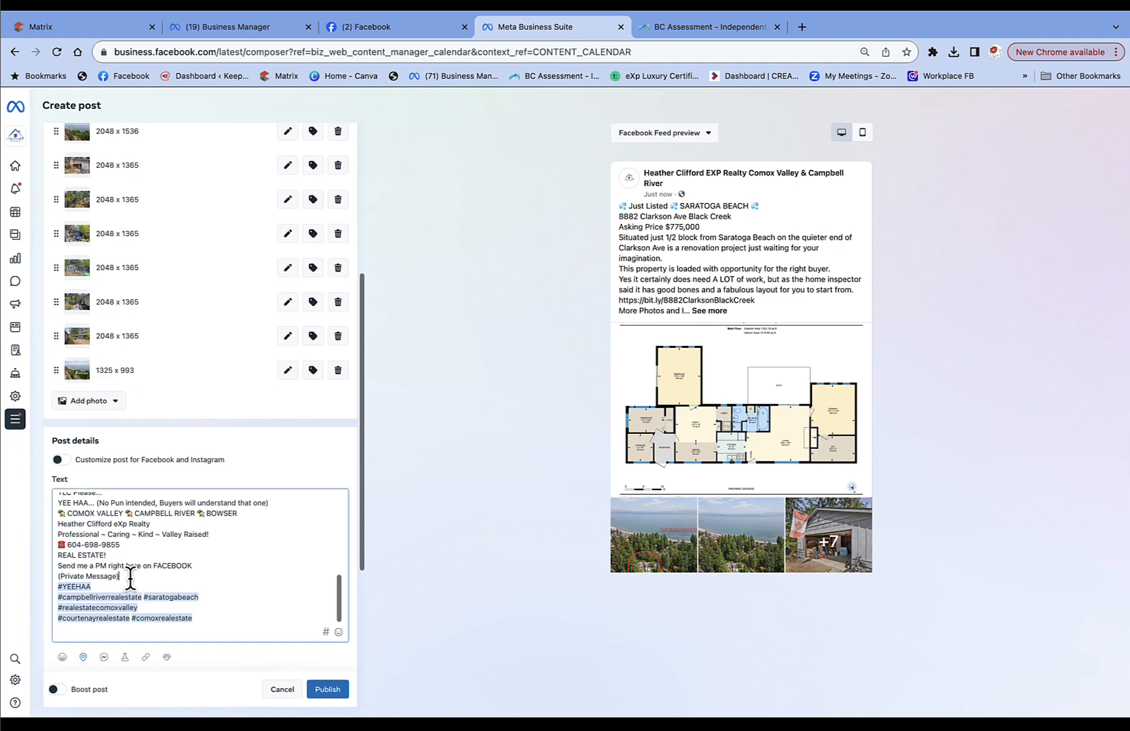
pyautogui.press('Return')
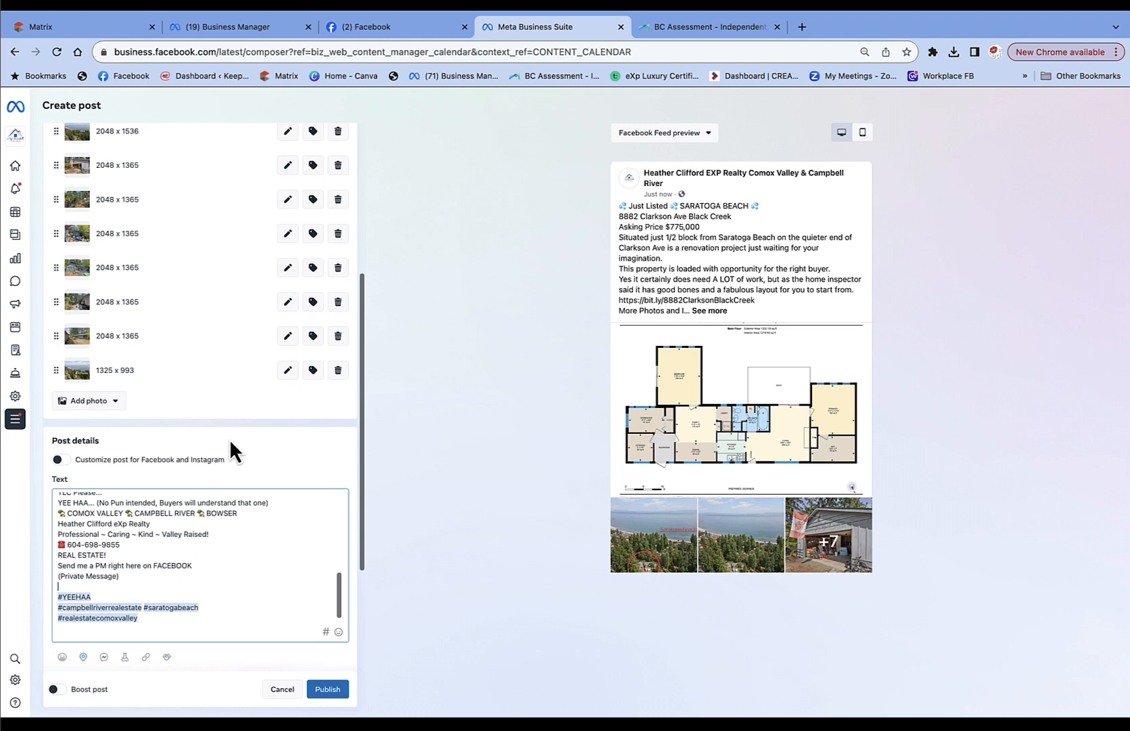
# Replace 'Just Listed' in the caption's first line with 'TC 1 ZONING'.
pyautogui.scroll(10, 227, 538)
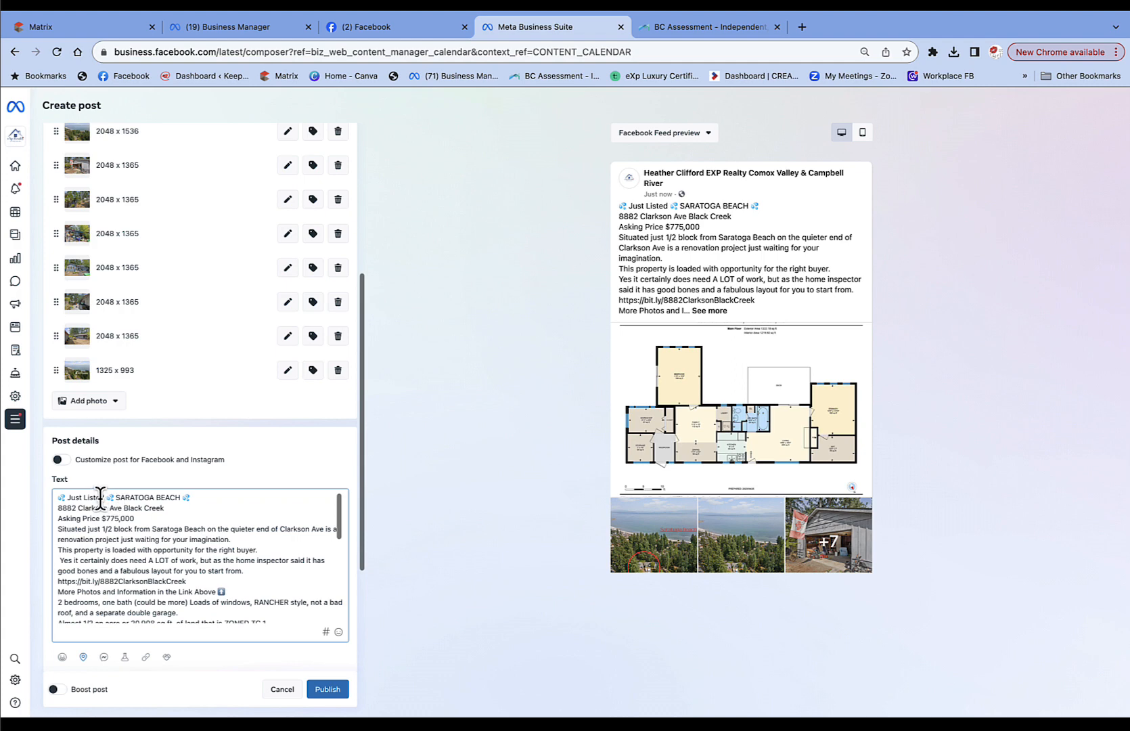
pyautogui.moveTo(105, 497); pyautogui.dragTo(69, 499)
pyautogui.write('TC 1 Z')
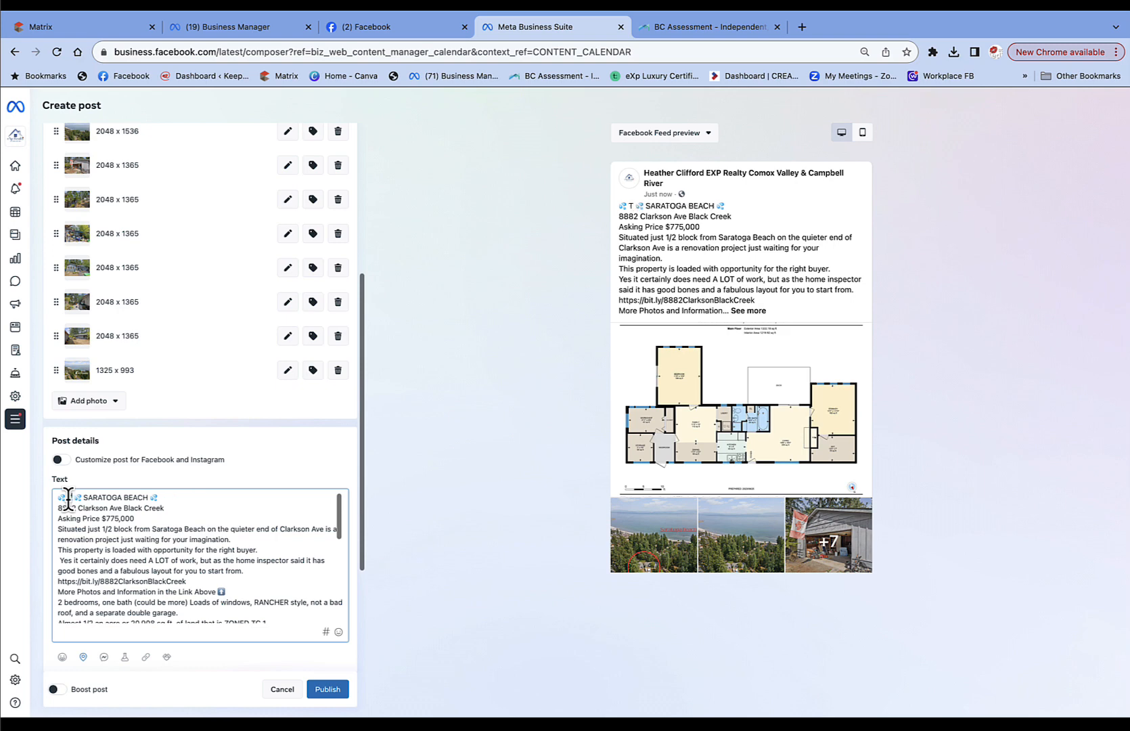
pyautogui.write('ONING')
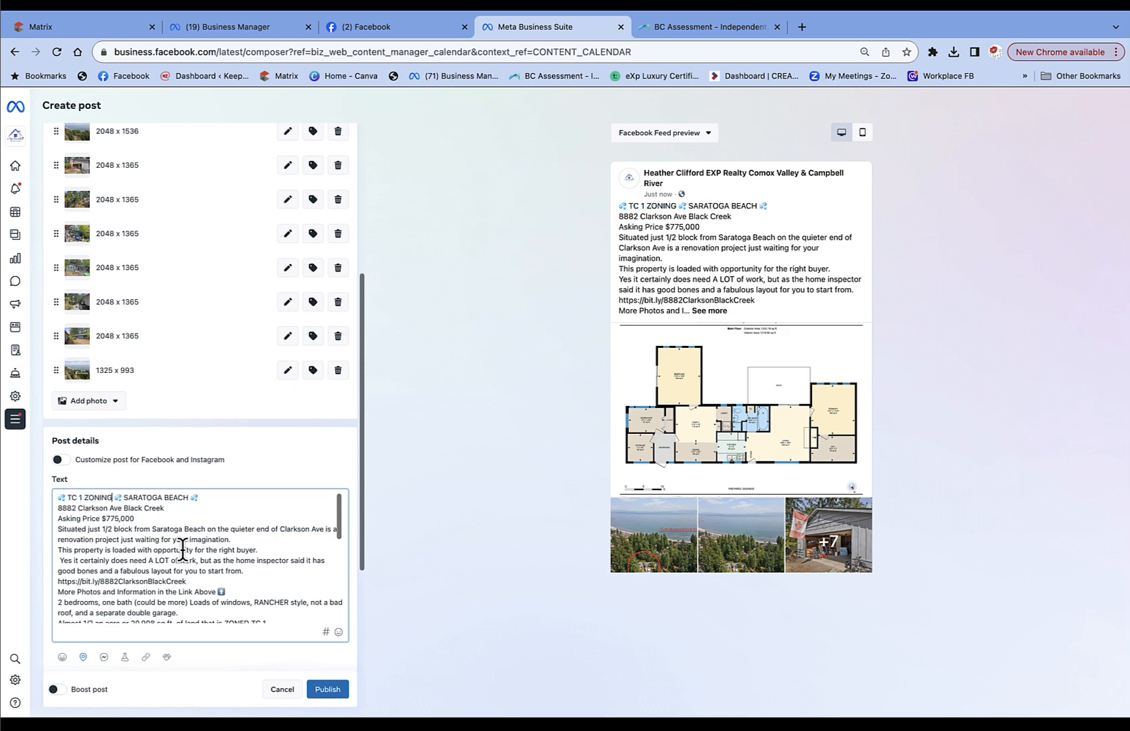
# Add blank lines after 'for you to start from.' and after the More Photos line.
pyautogui.scroll(-2, 182, 546)
pyautogui.scroll(2, 182, 549)
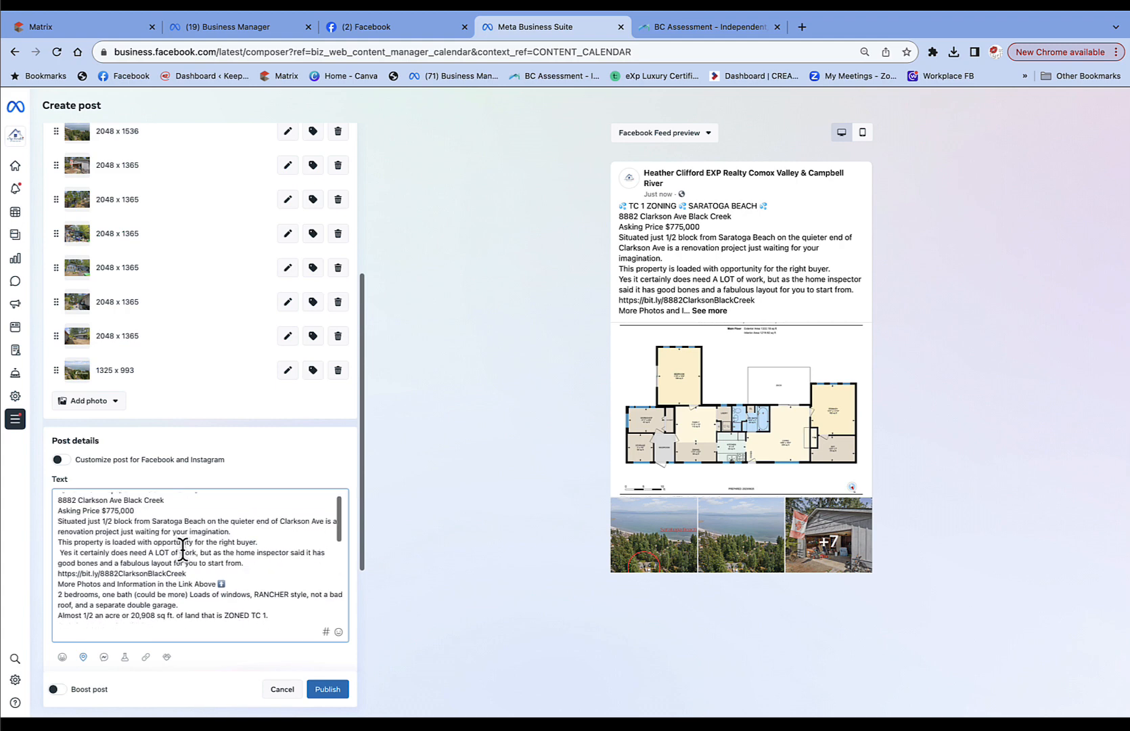
pyautogui.scroll(-1, 182, 550)
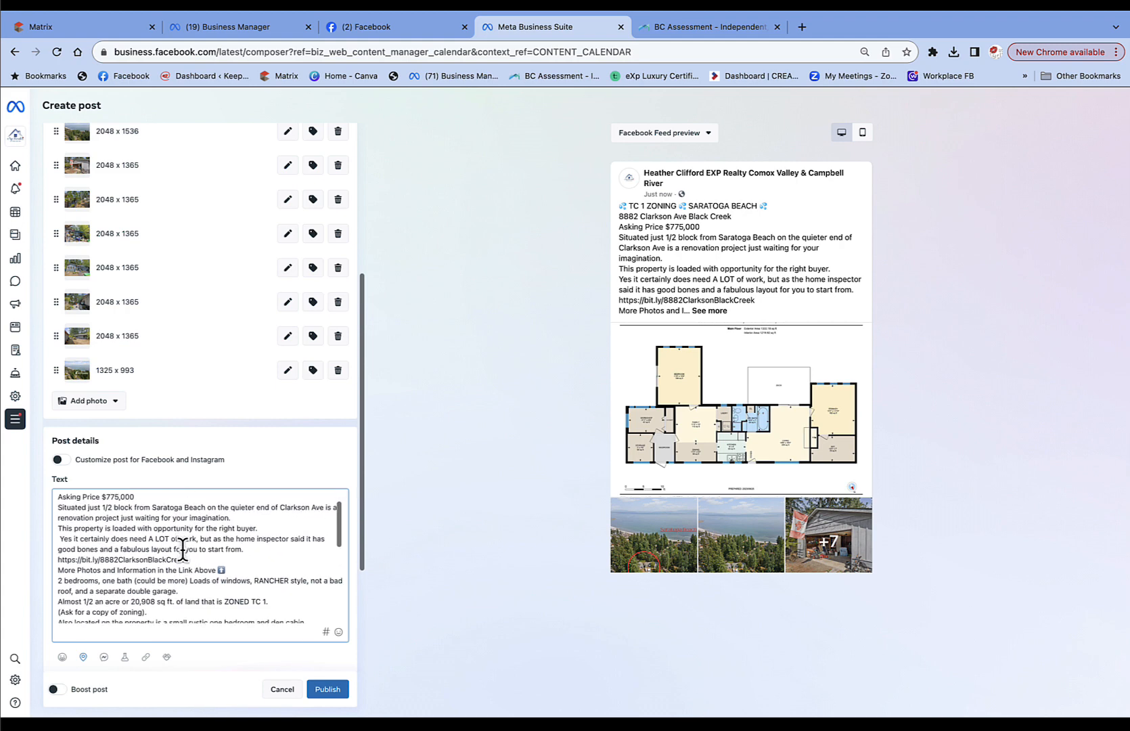
pyautogui.click(261, 548)
pyautogui.press('Return')
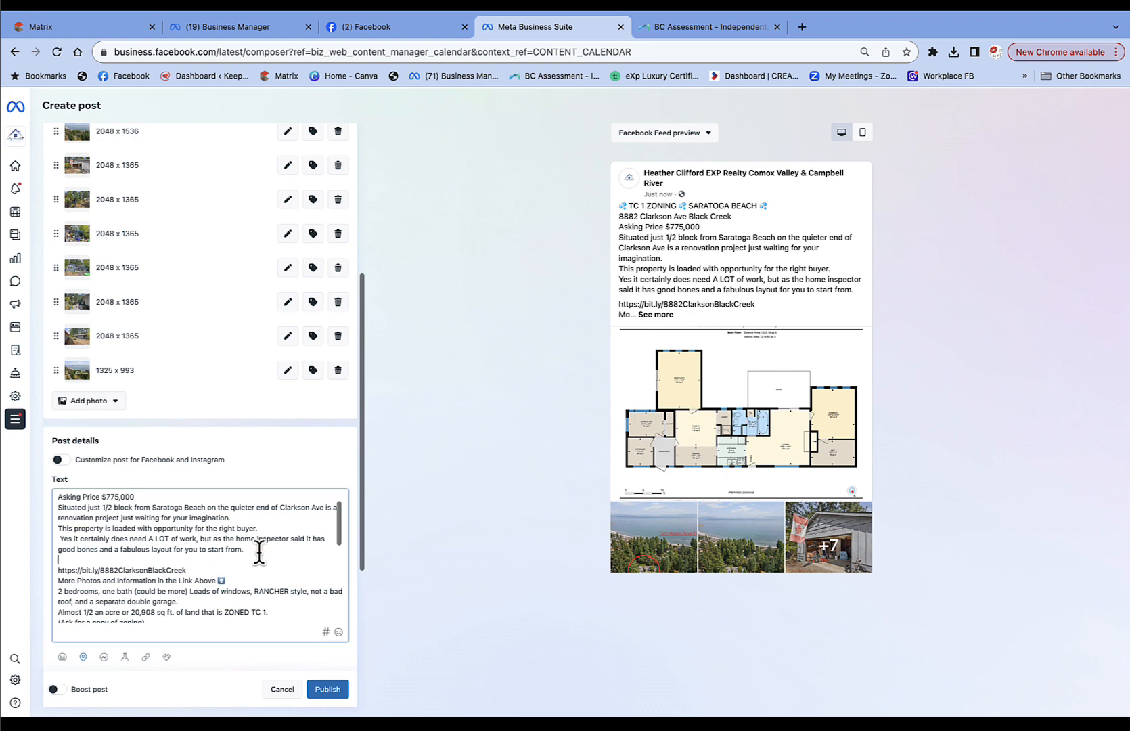
pyautogui.click(237, 580)
pyautogui.press('Return')
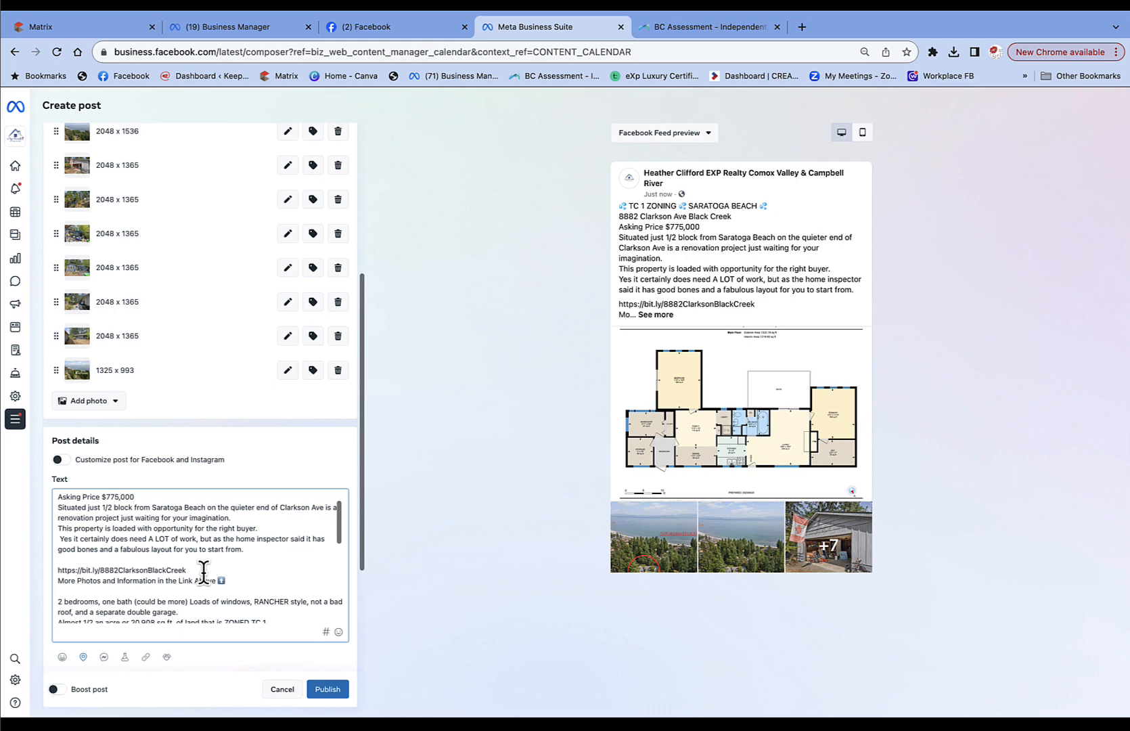
pyautogui.scroll(-5, 203, 572)
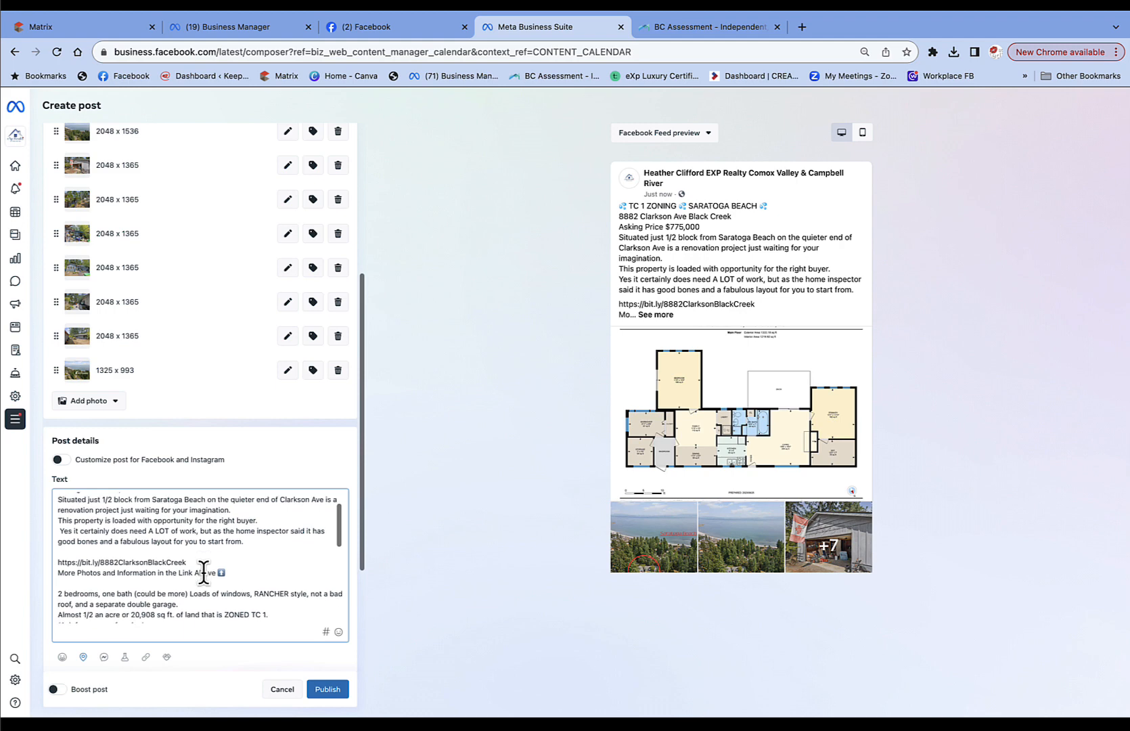
pyautogui.scroll(-3, 203, 572)
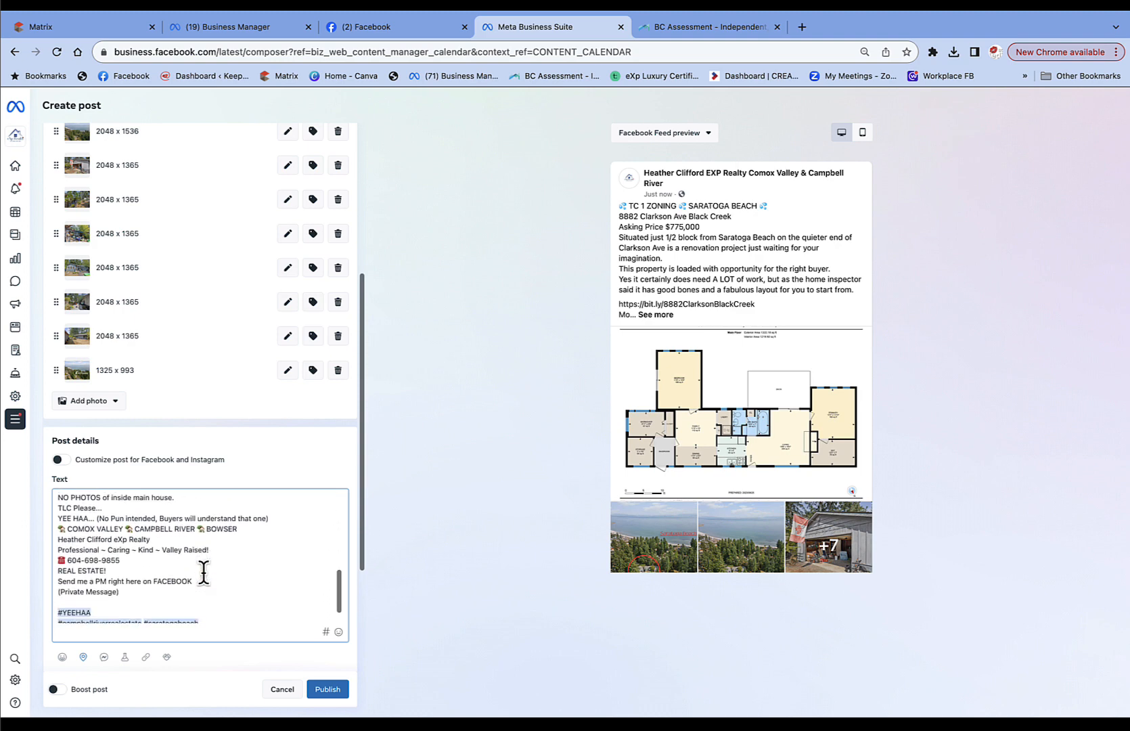
pyautogui.scroll(-2, 203, 572)
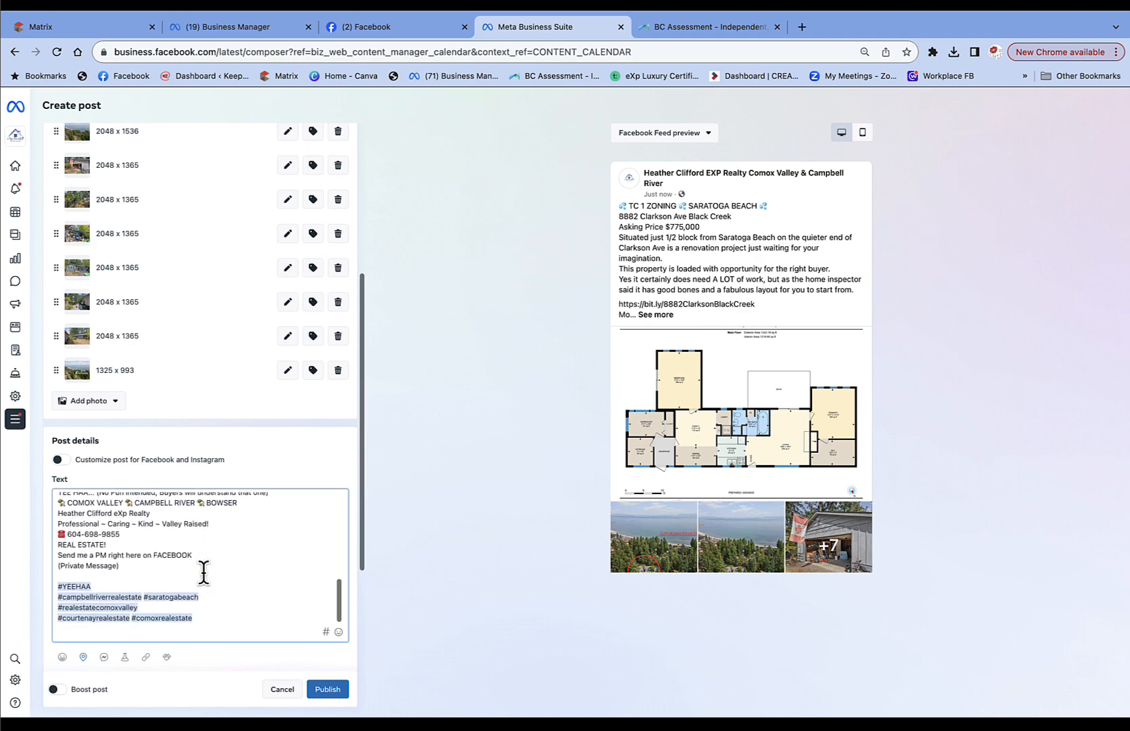
pyautogui.scroll(-2, 203, 571)
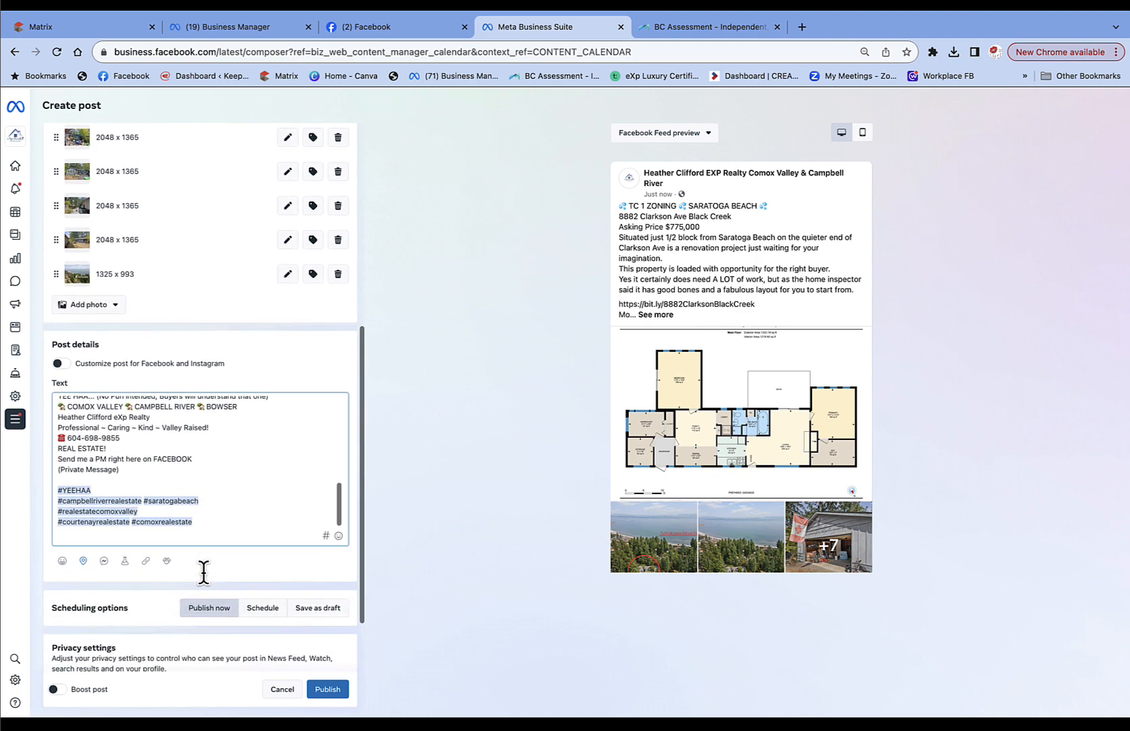
# Search 'black creek brit' and save Black Creek, British Columbia as the post location.
pyautogui.click(82, 561)
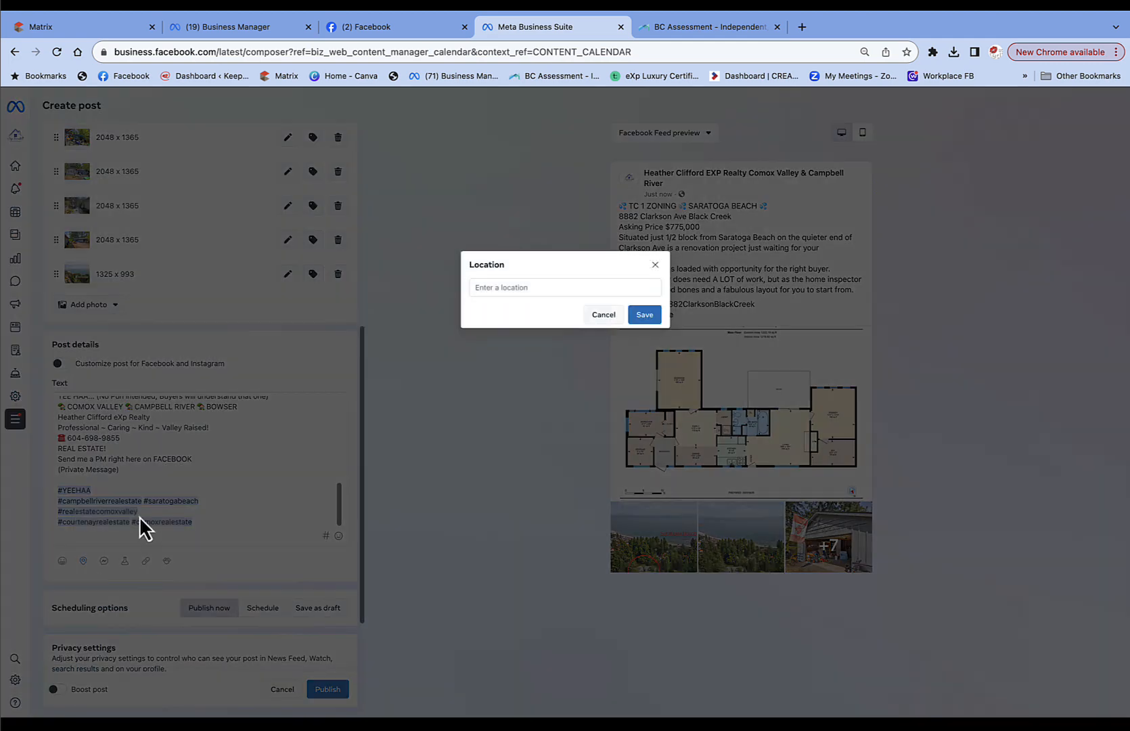
pyautogui.click(501, 286)
pyautogui.write('bl')
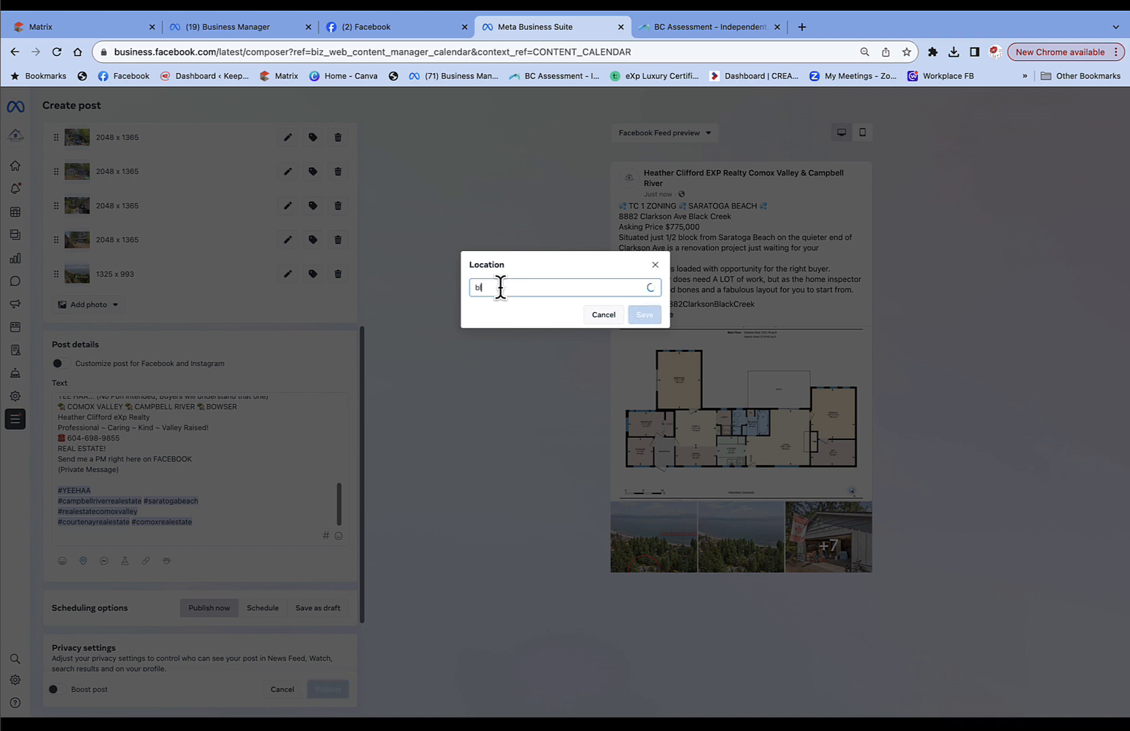
pyautogui.write('ack creek brit')
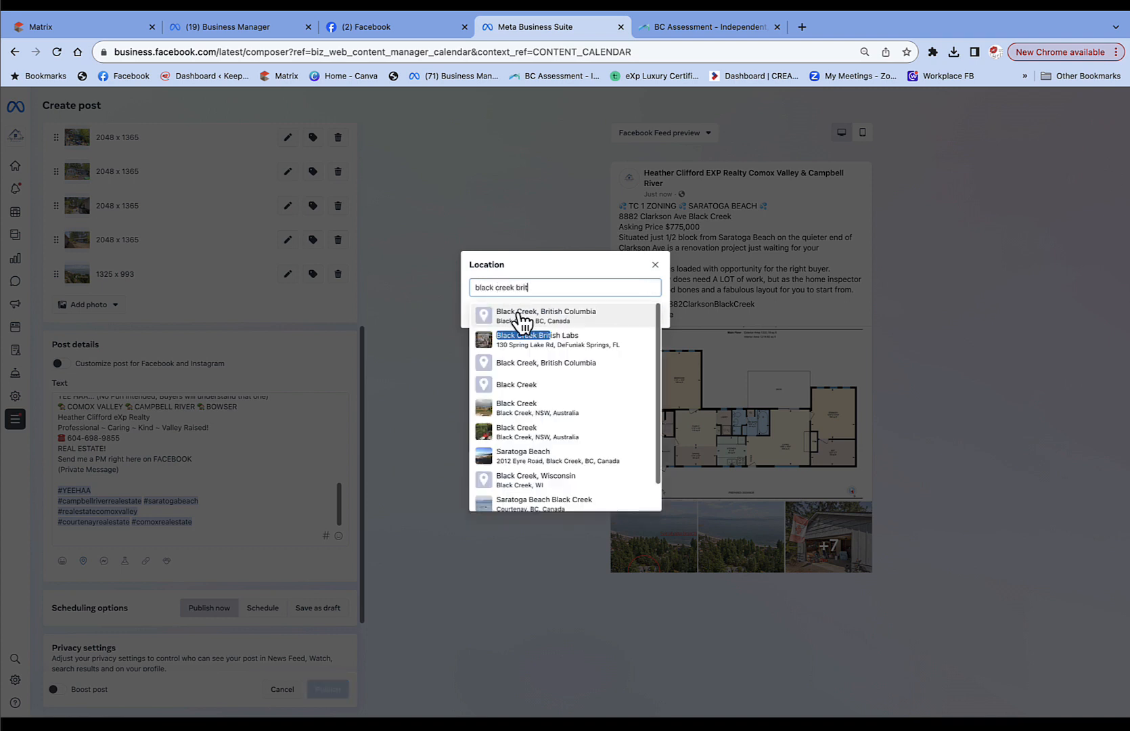
pyautogui.click(517, 322)
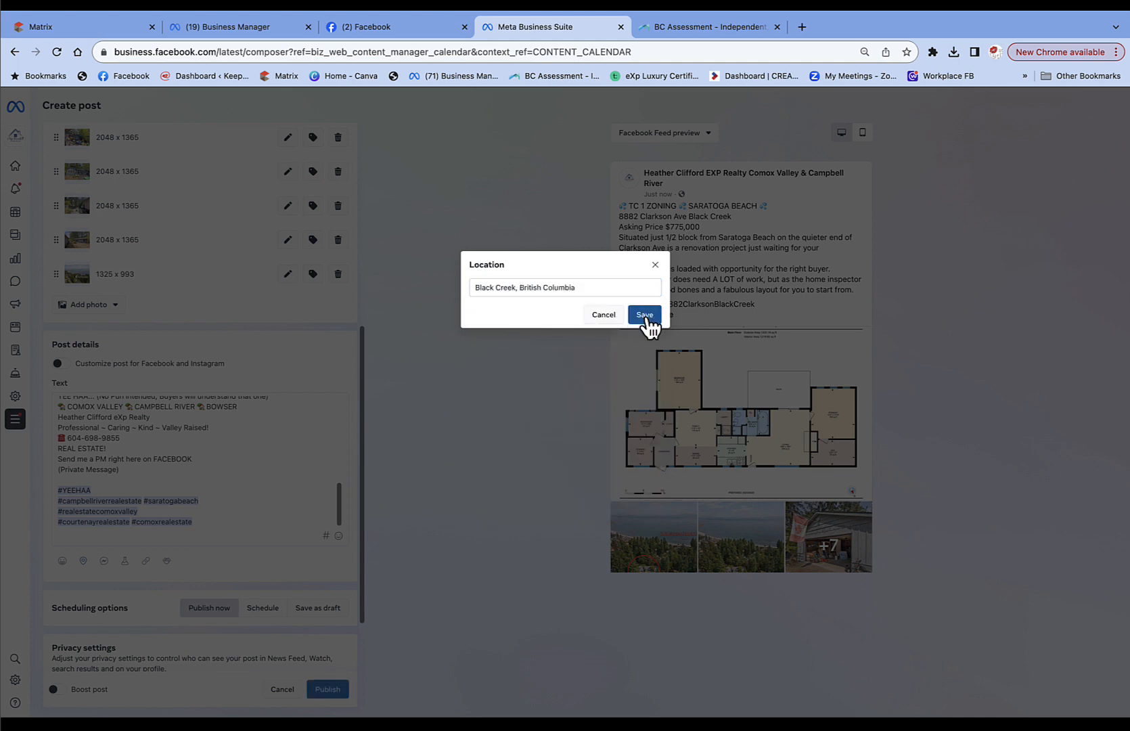
pyautogui.click(644, 317)
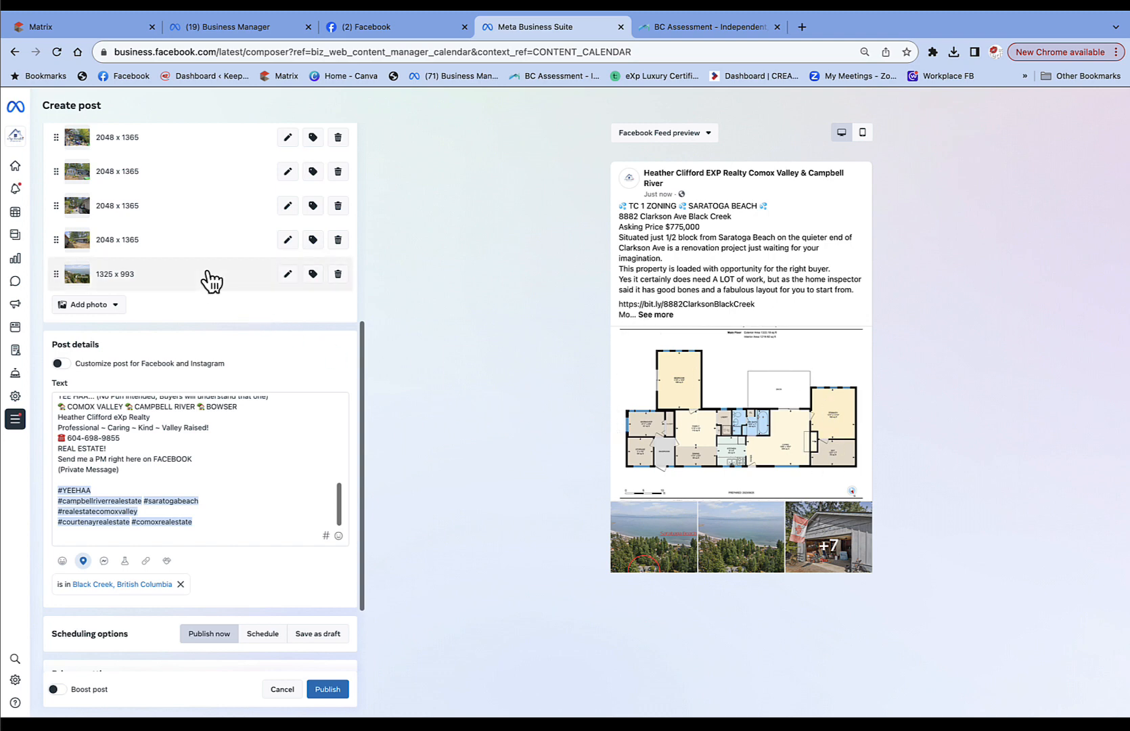
# Move the 1325 x 993 aerial photo to the top and the floor plan to the bottom.
pyautogui.moveTo(79, 290); pyautogui.dragTo(76, 257)
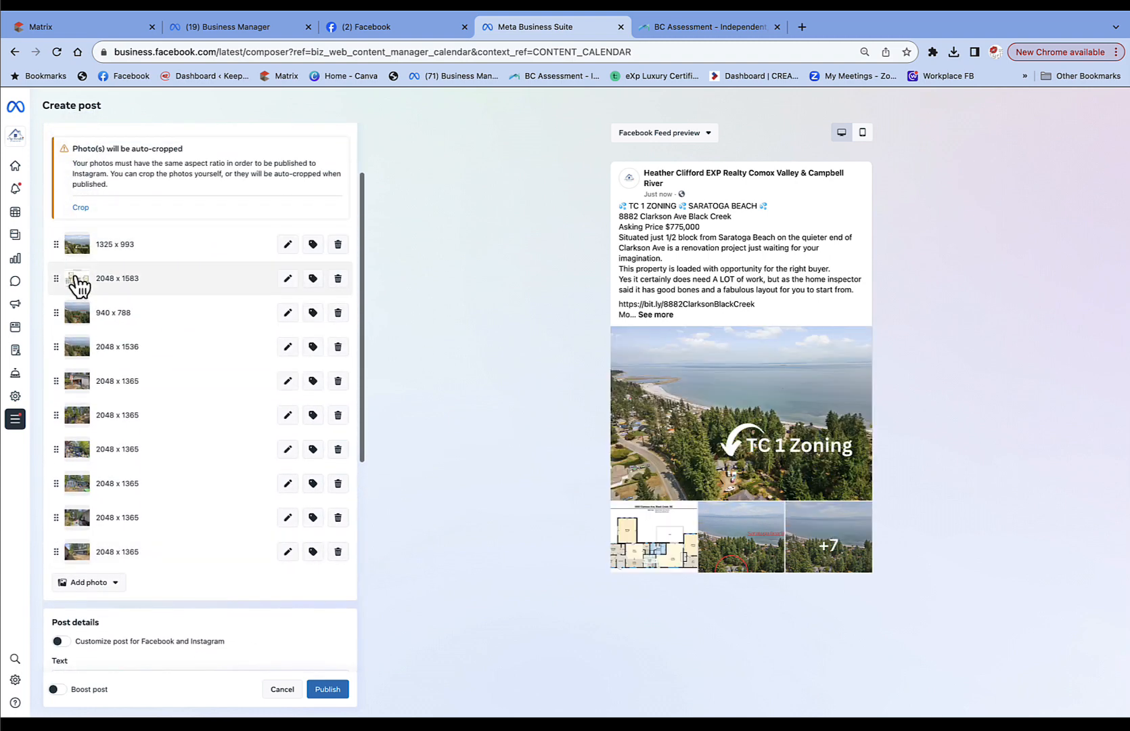
pyautogui.moveTo(77, 429); pyautogui.dragTo(84, 550)
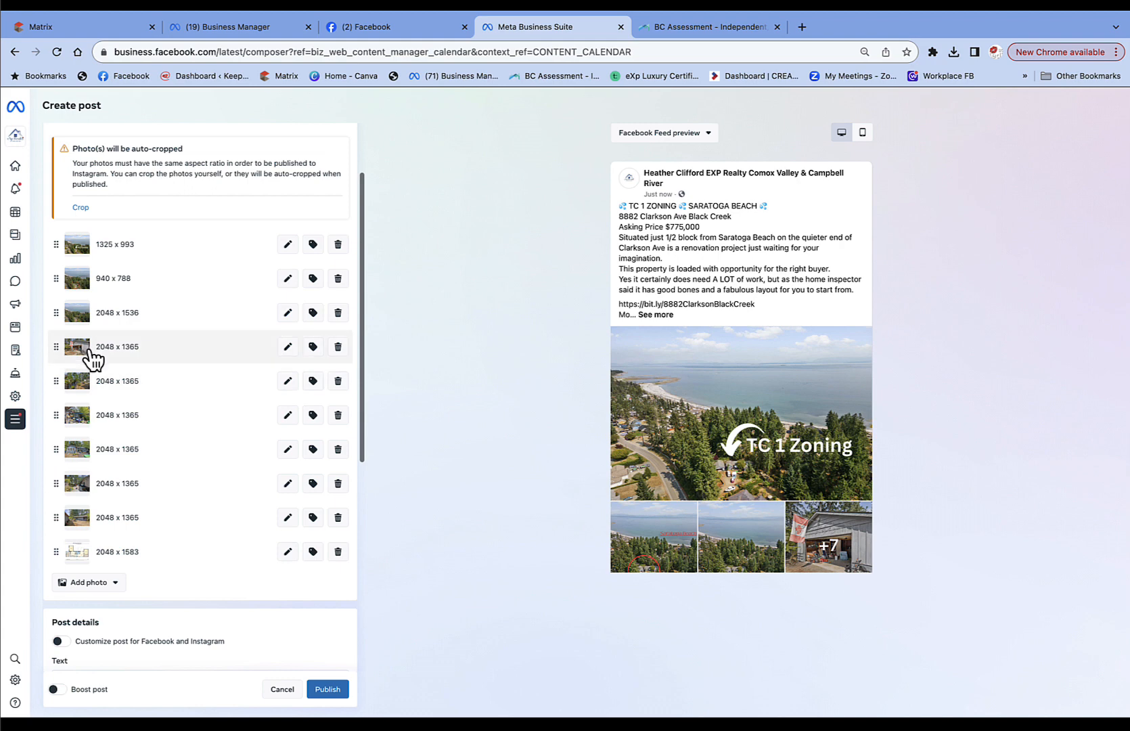
pyautogui.moveTo(75, 318); pyautogui.dragTo(75, 535)
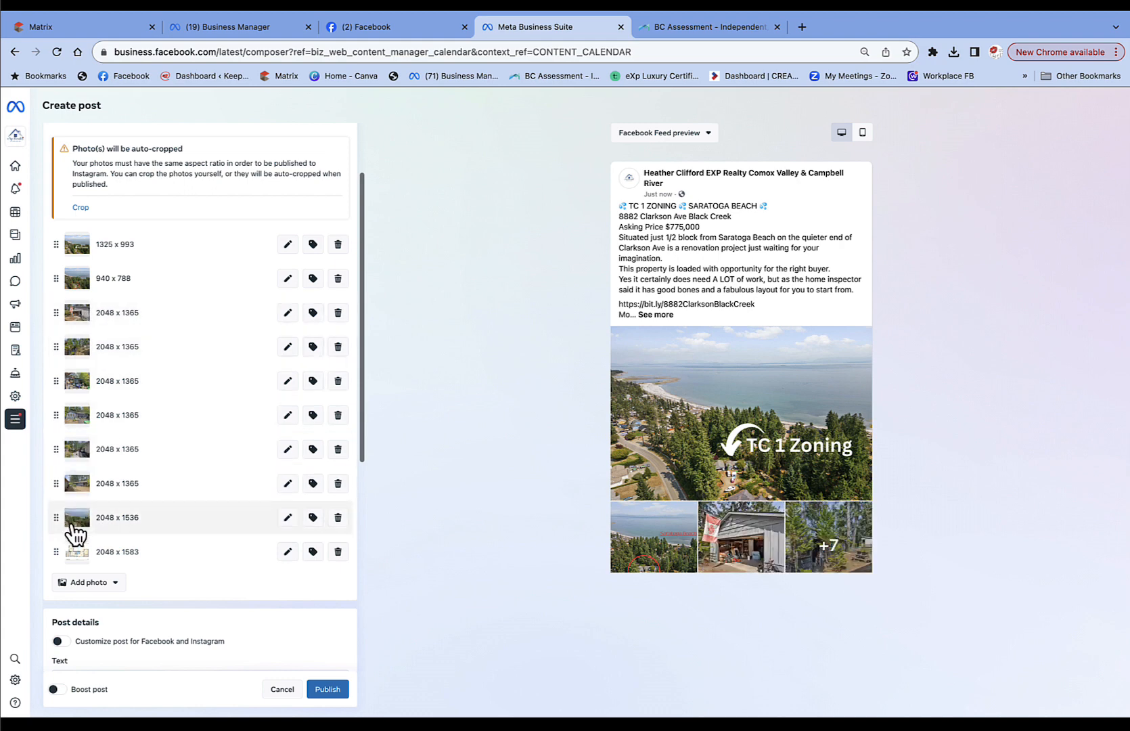
pyautogui.moveTo(83, 317); pyautogui.dragTo(81, 485)
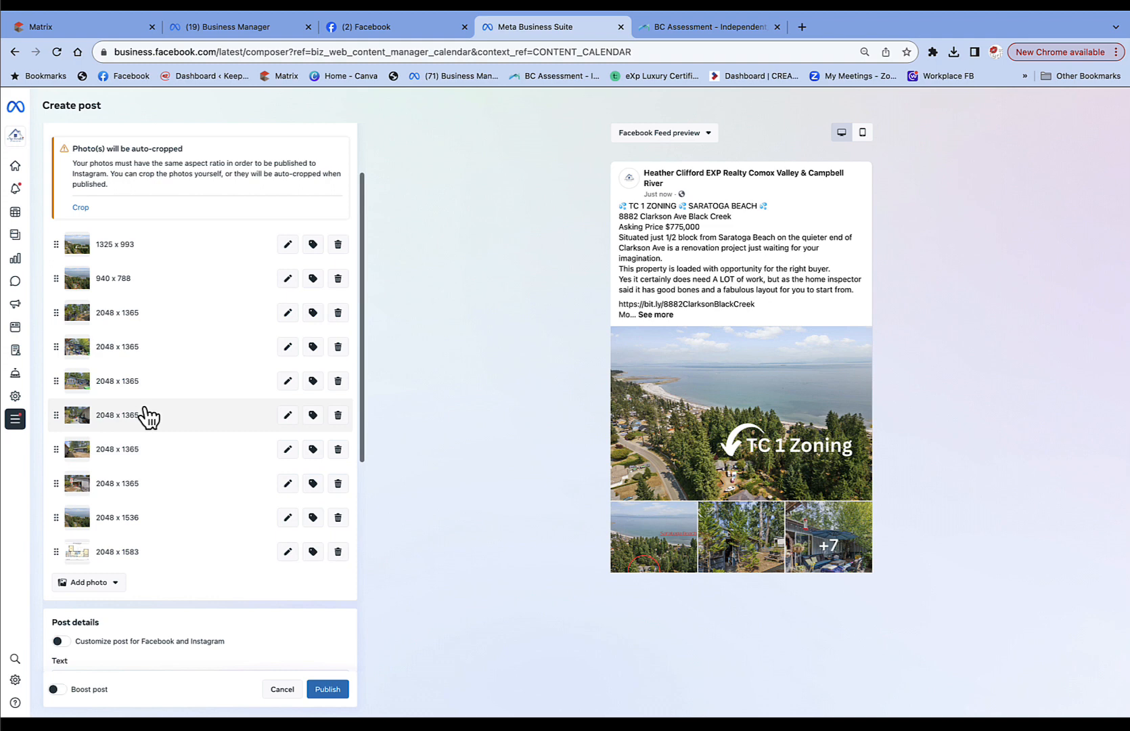
pyautogui.scroll(3, 148, 417)
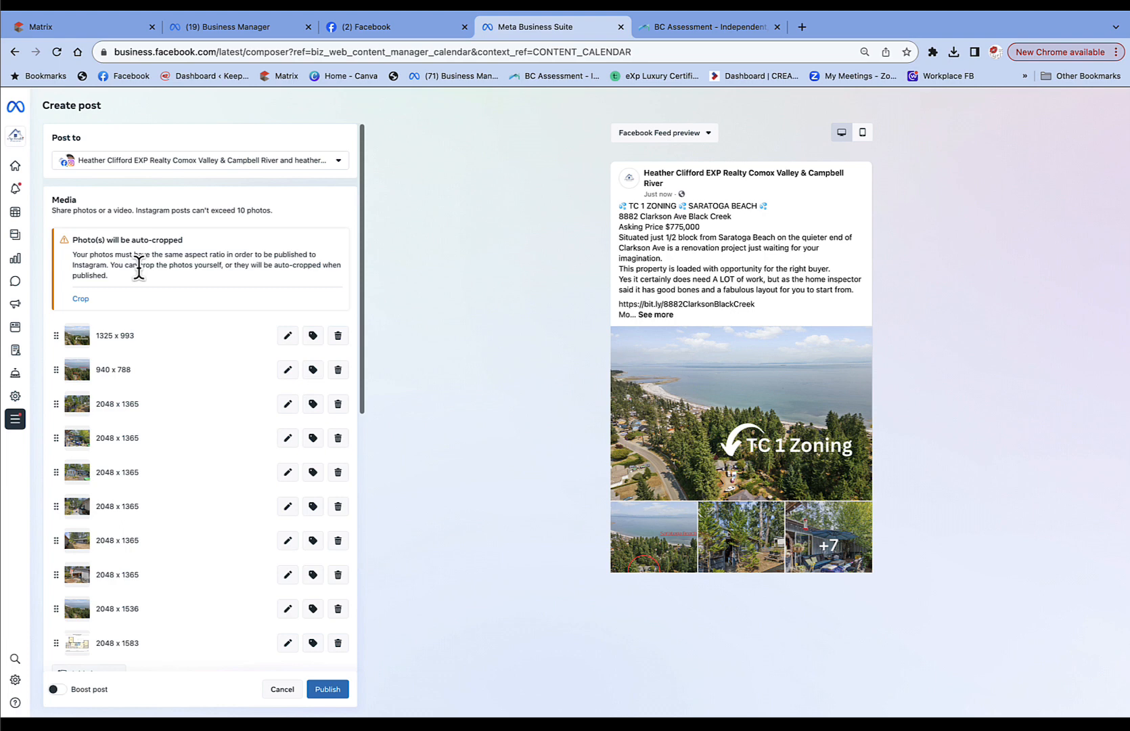
pyautogui.scroll(-5, 172, 492)
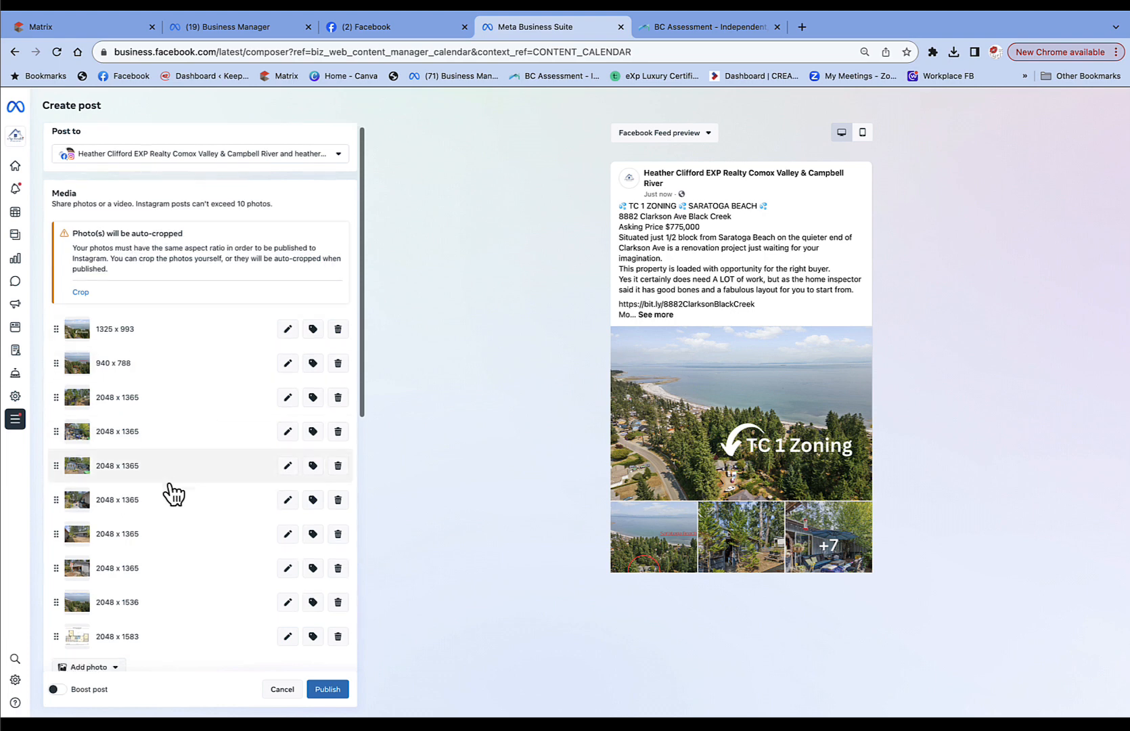
pyautogui.scroll(-3, 171, 474)
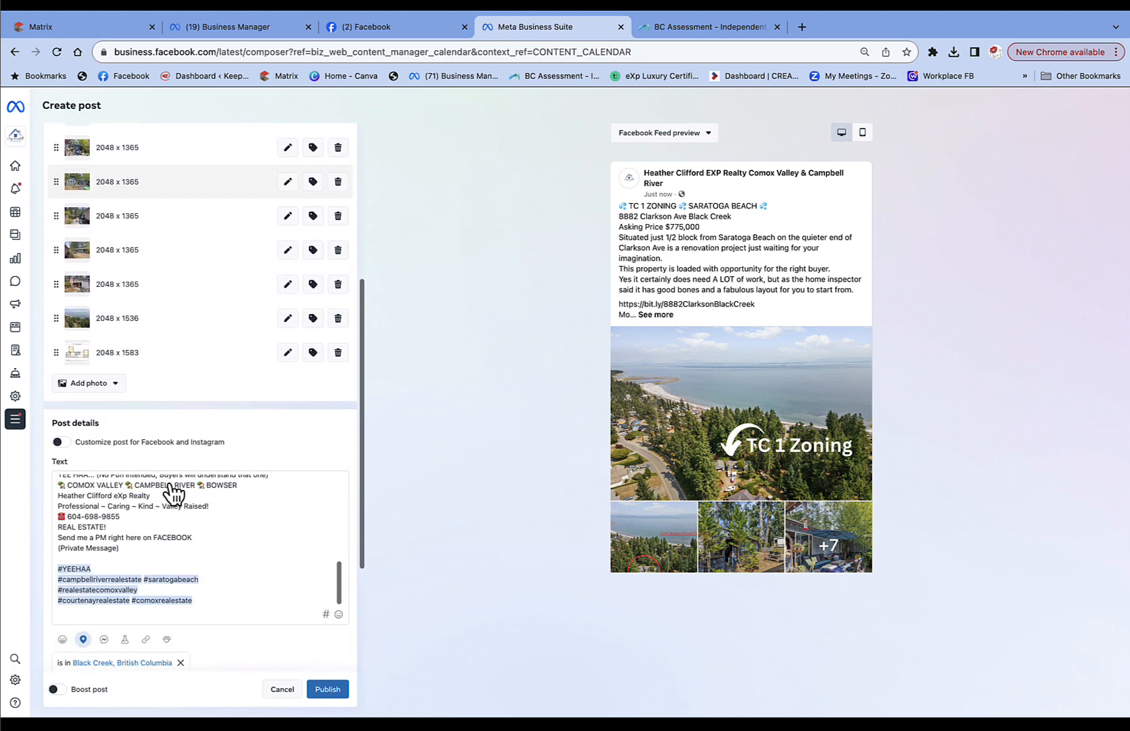
pyautogui.scroll(10, 153, 516)
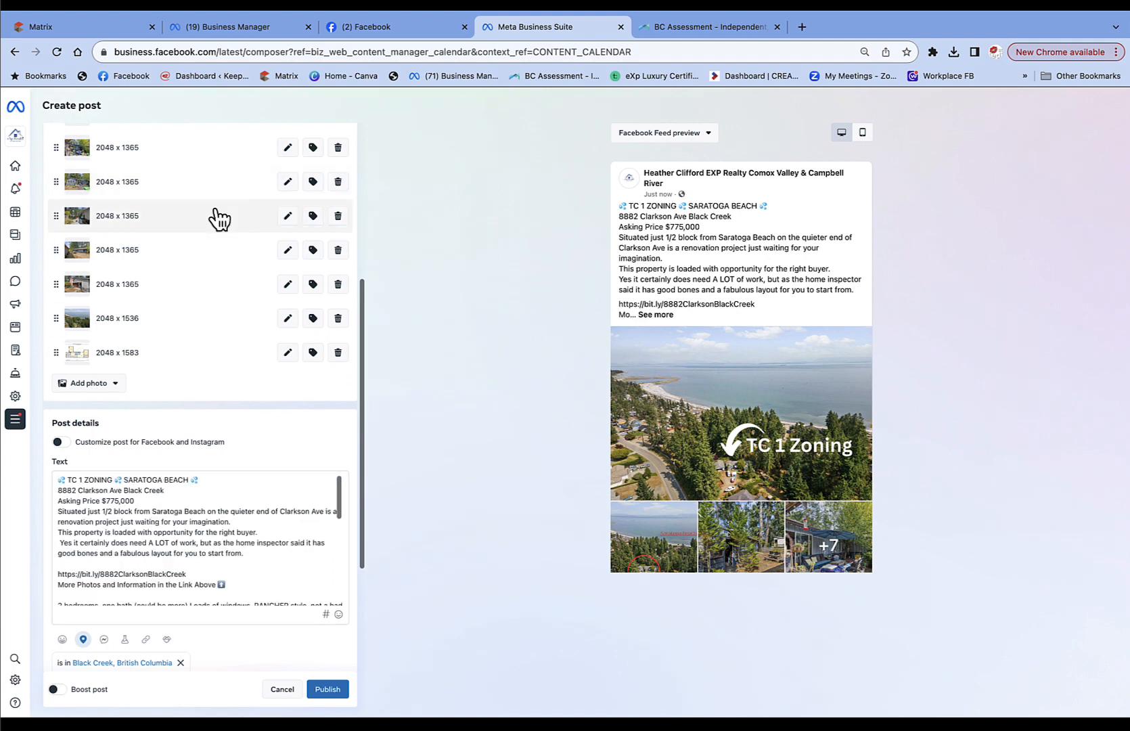
# Switch to scheduled publishing and set the Facebook post for Oct 1, 2023, 6:22 AM.
pyautogui.scroll(-3, 216, 218)
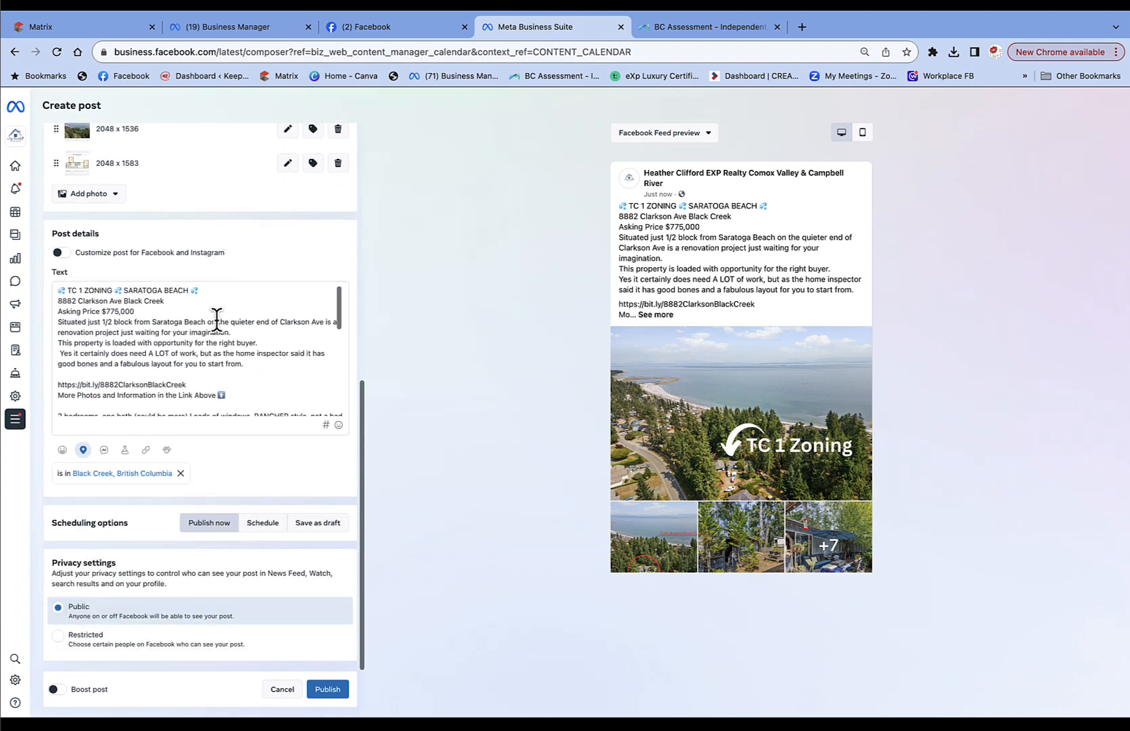
pyautogui.click(263, 523)
pyautogui.scroll(-1, 262, 521)
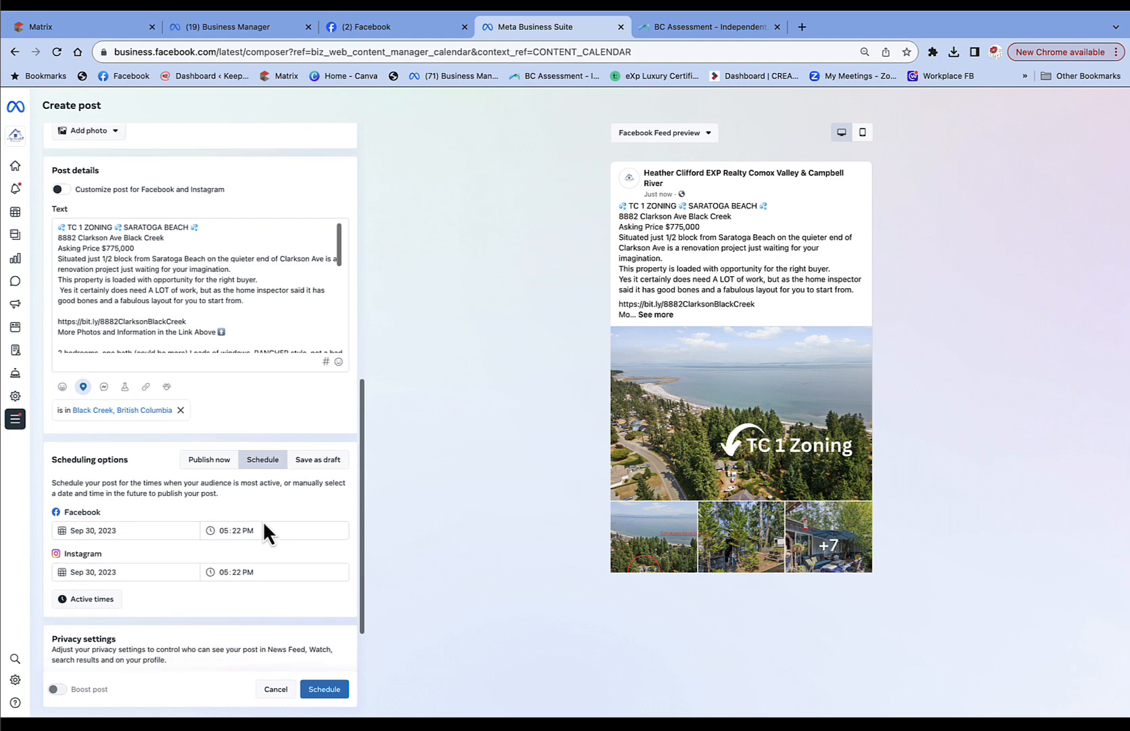
pyautogui.click(117, 530)
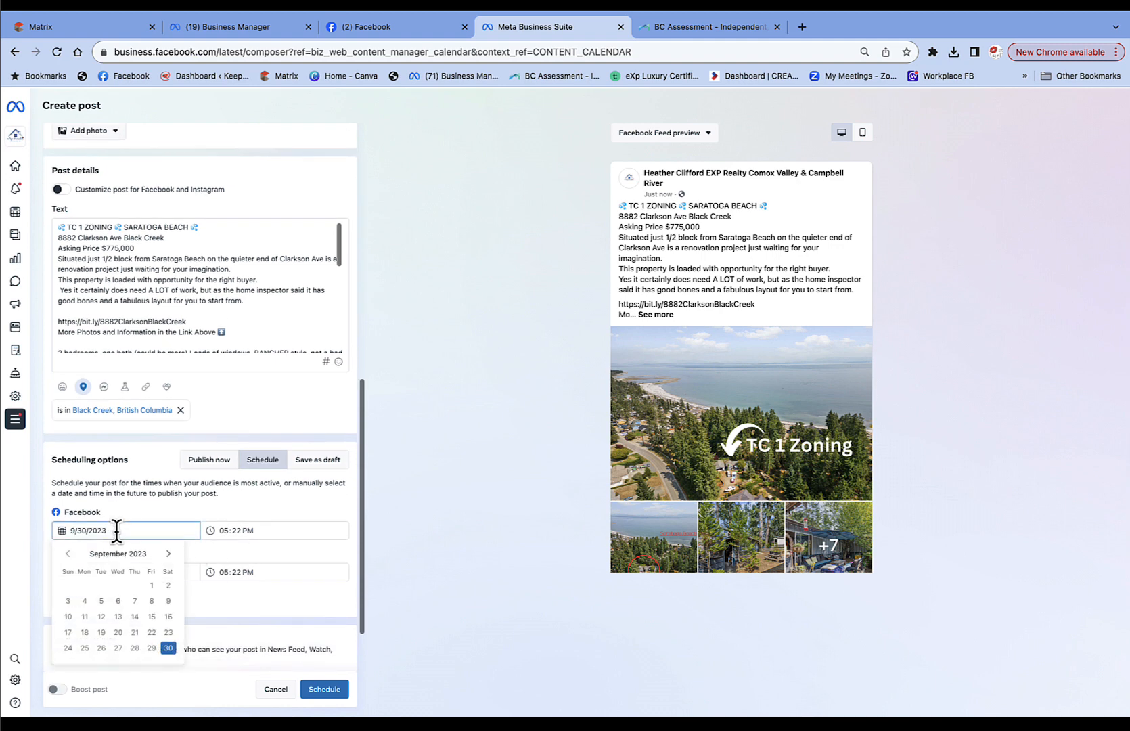
pyautogui.click(169, 553)
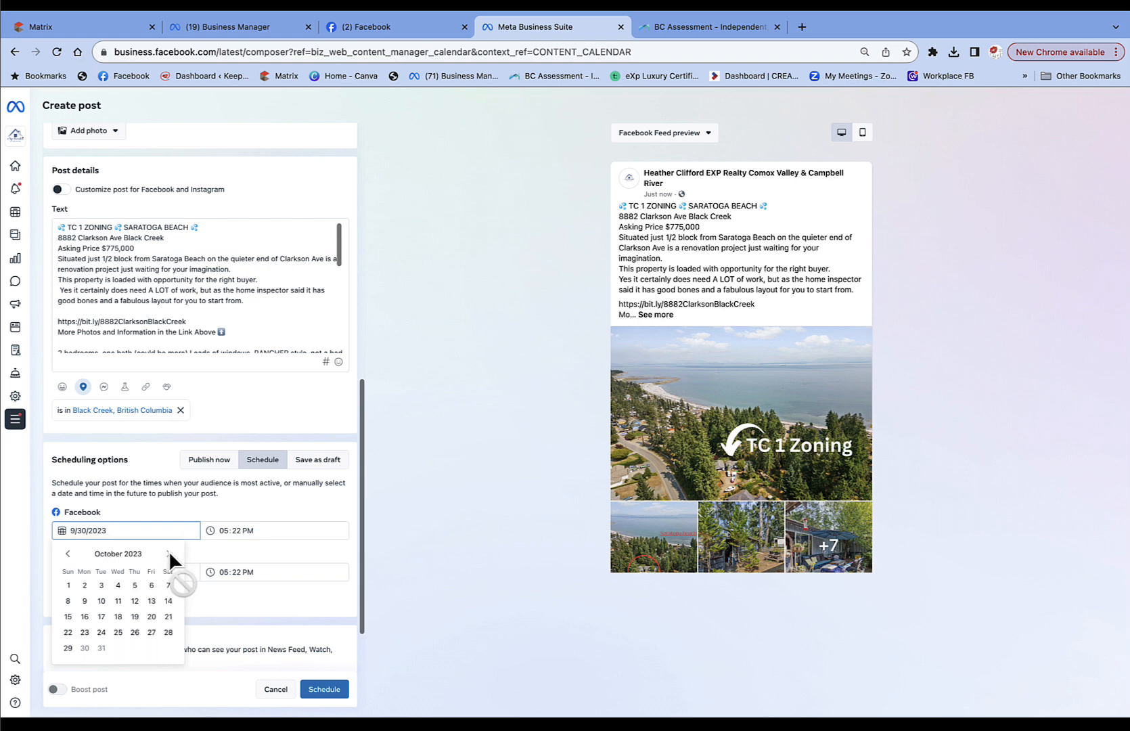
pyautogui.click(68, 586)
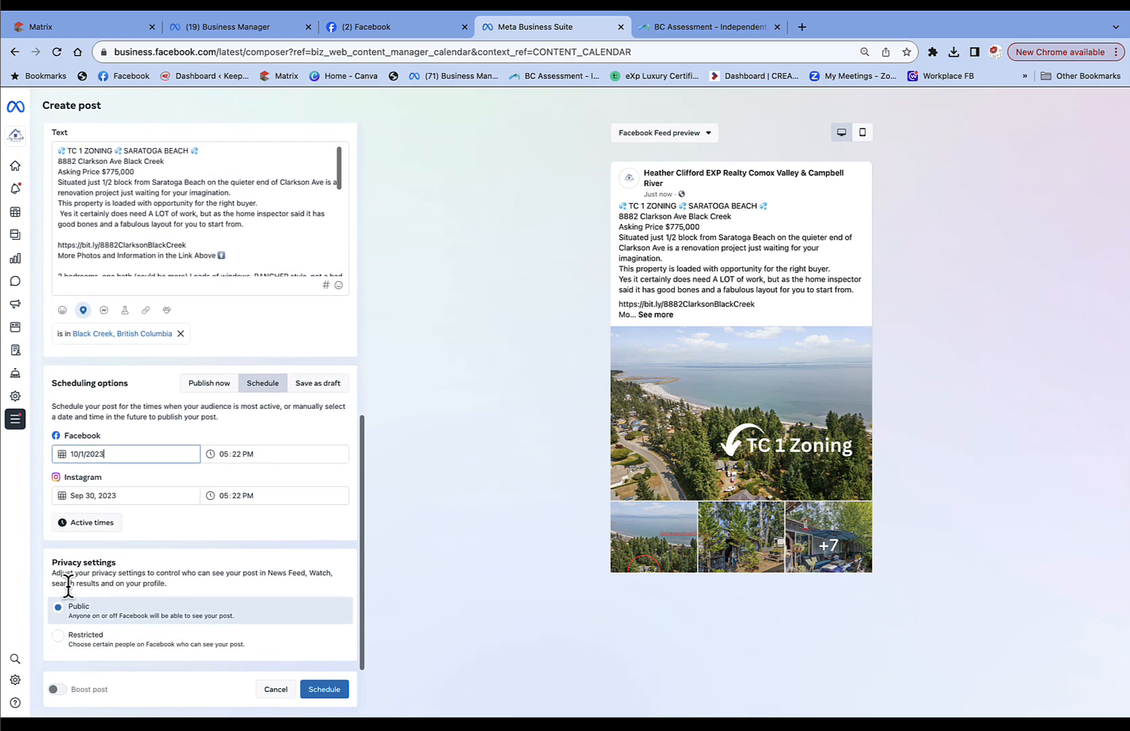
pyautogui.click(224, 453)
pyautogui.write('6')
pyautogui.click(250, 453)
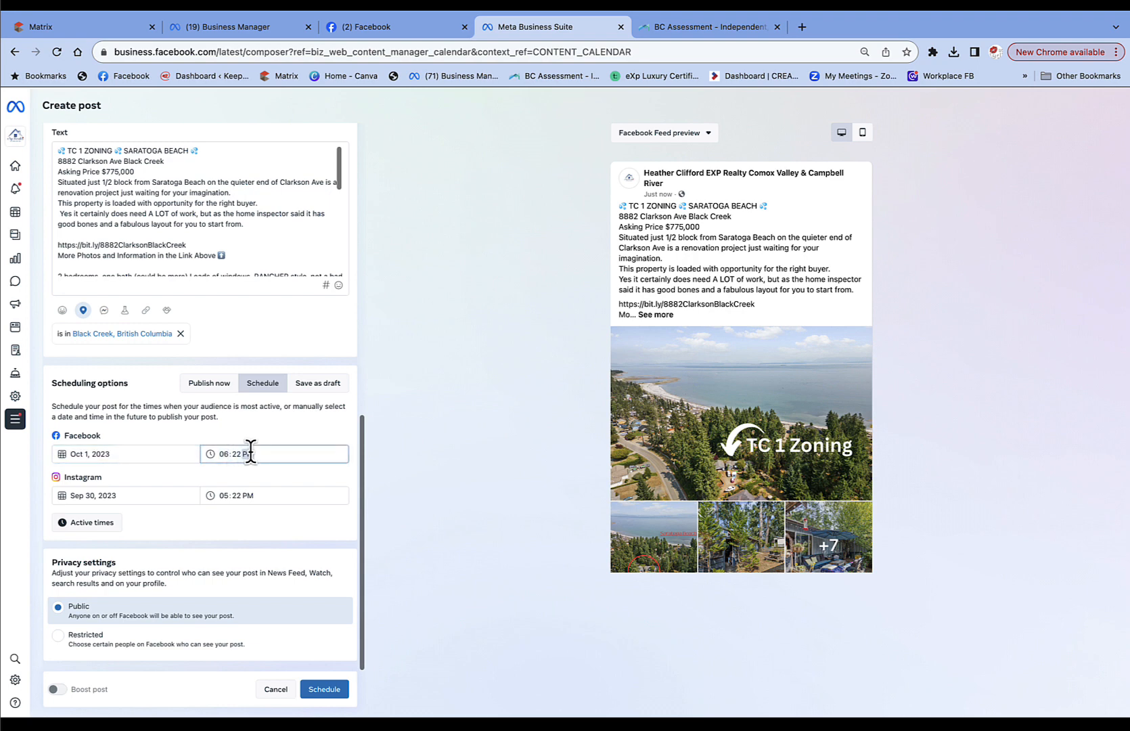
pyautogui.write('a')
# Set the Instagram post for Oct 1, 2023, 5:22 AM and confirm the schedule.
pyautogui.click(249, 496)
pyautogui.write('a')
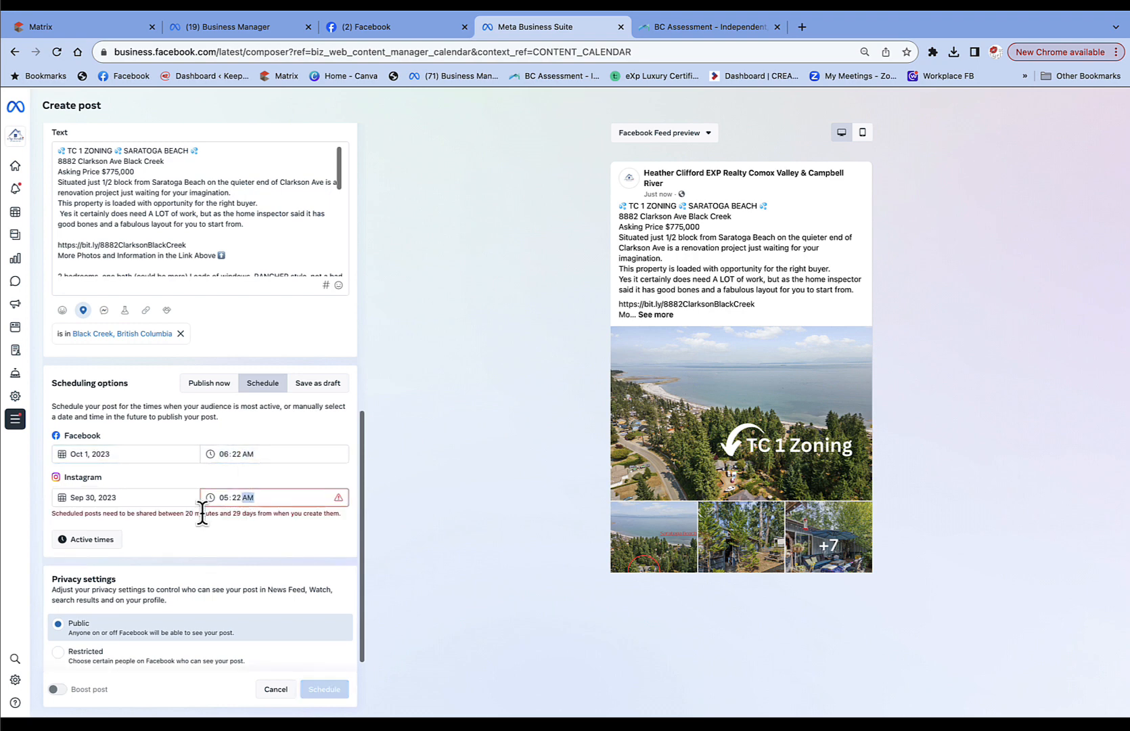
pyautogui.click(99, 497)
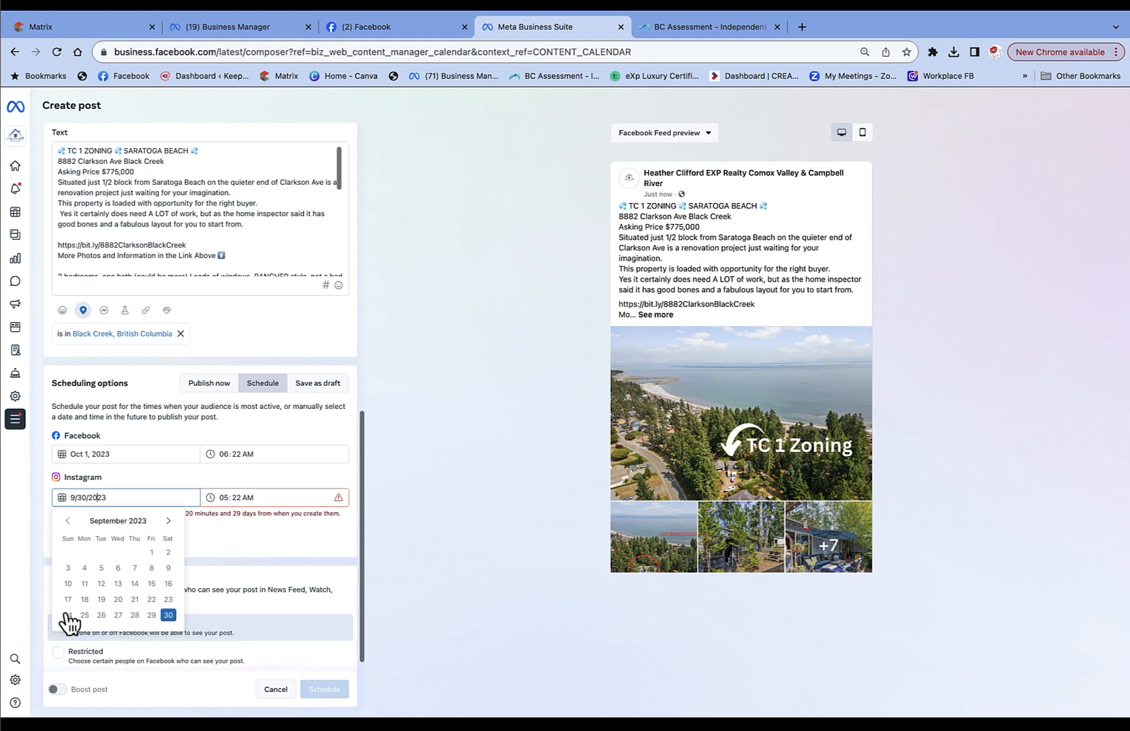
pyautogui.click(167, 520)
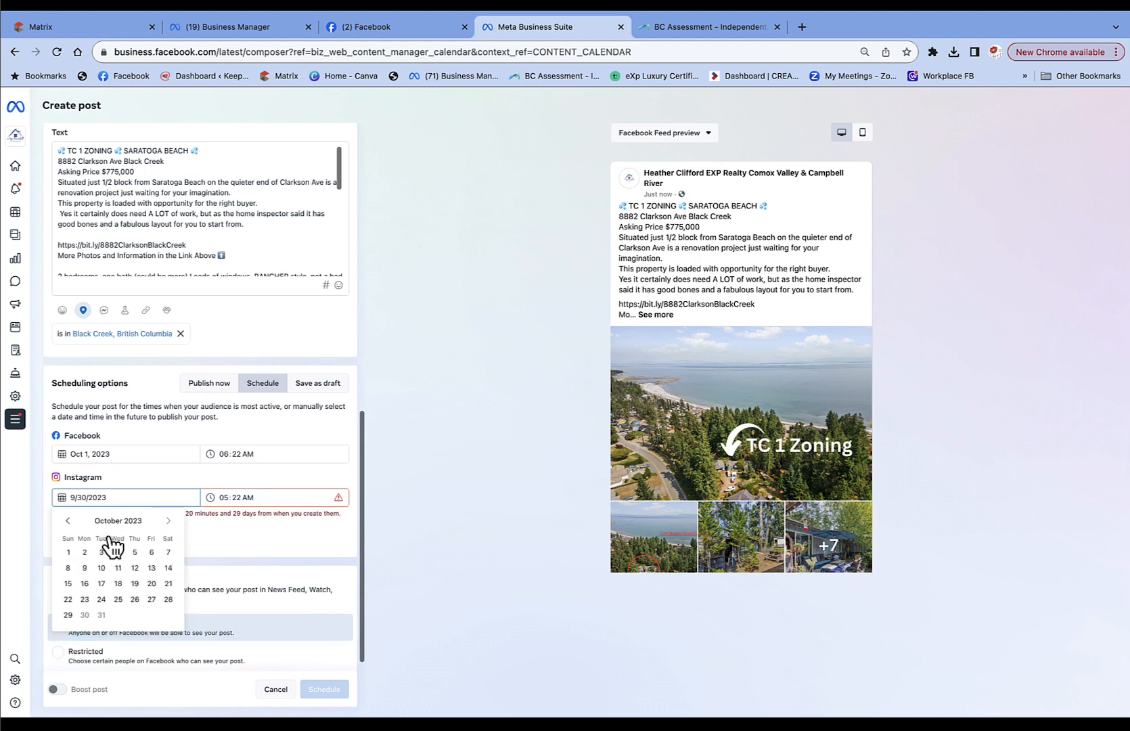
pyautogui.click(69, 553)
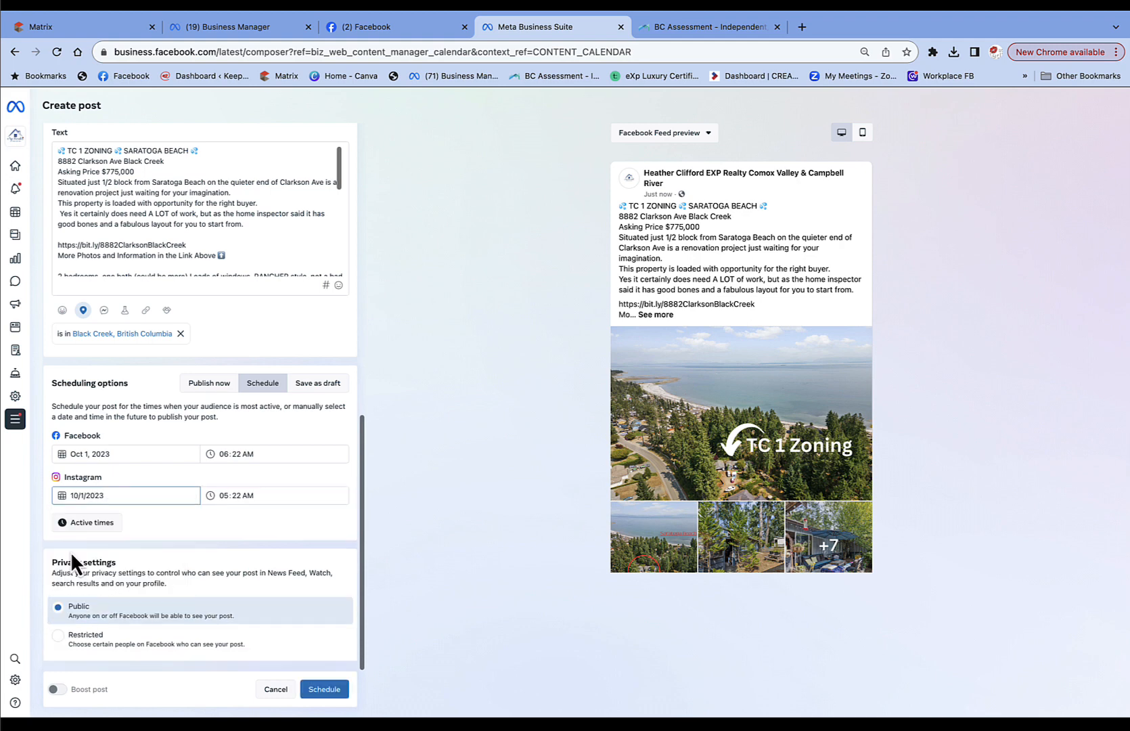
pyautogui.scroll(-1, 307, 531)
pyautogui.scroll(10, 309, 534)
pyautogui.scroll(-10, 318, 582)
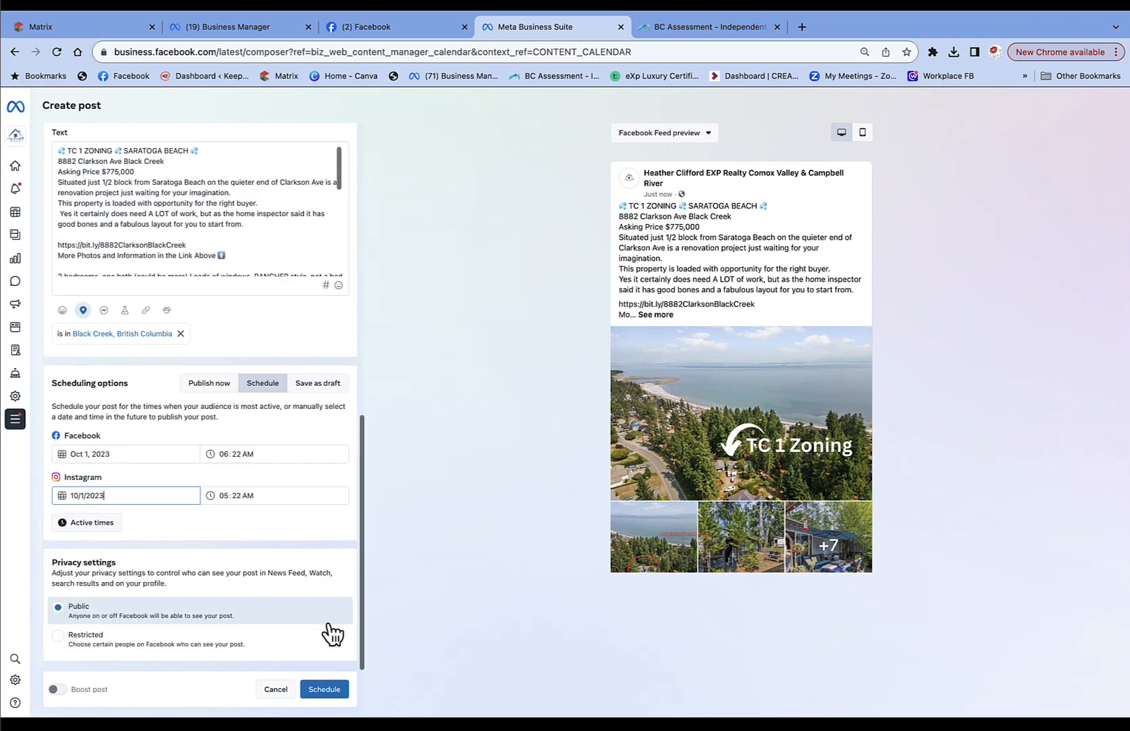
pyautogui.click(326, 695)
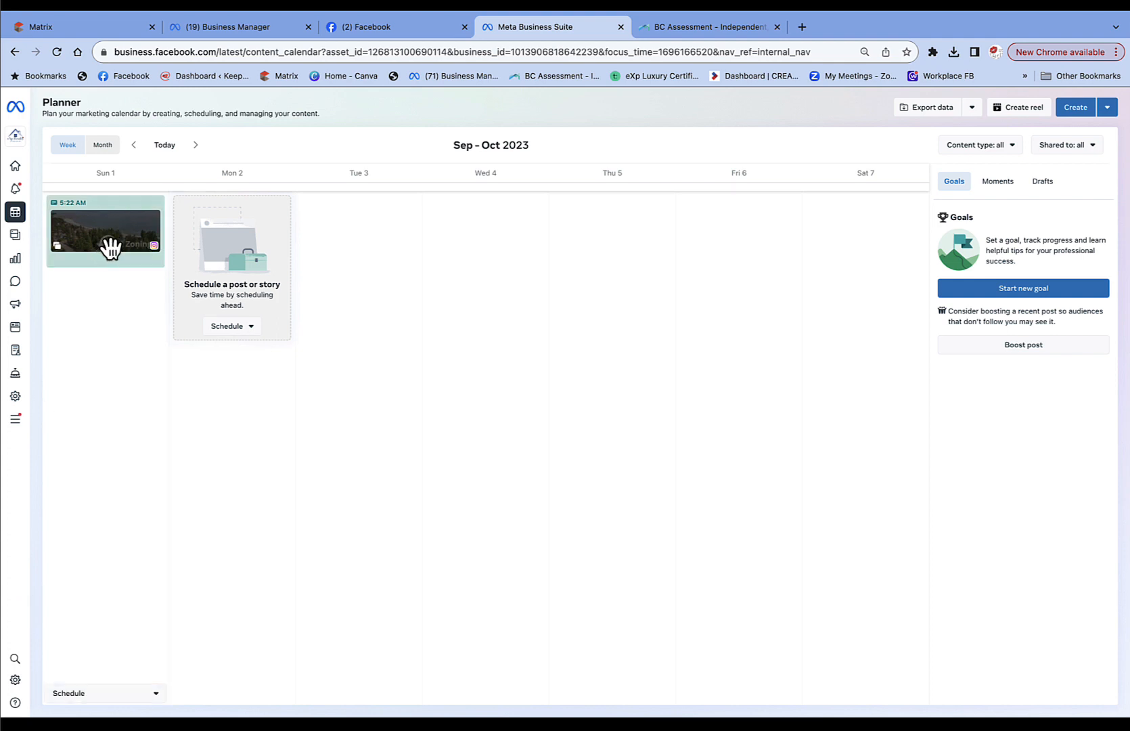
# Open the Sun 1 scheduled post's details and choose Edit post from its options menu.
pyautogui.moveTo(109, 247)
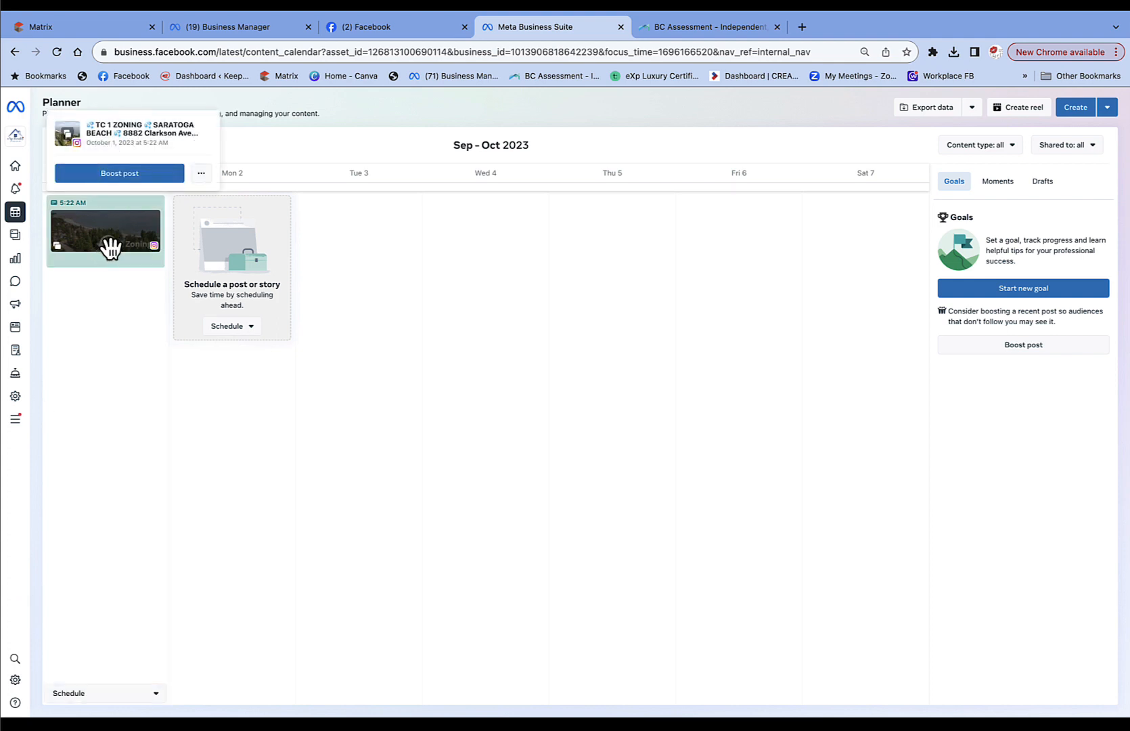
pyautogui.click(109, 248)
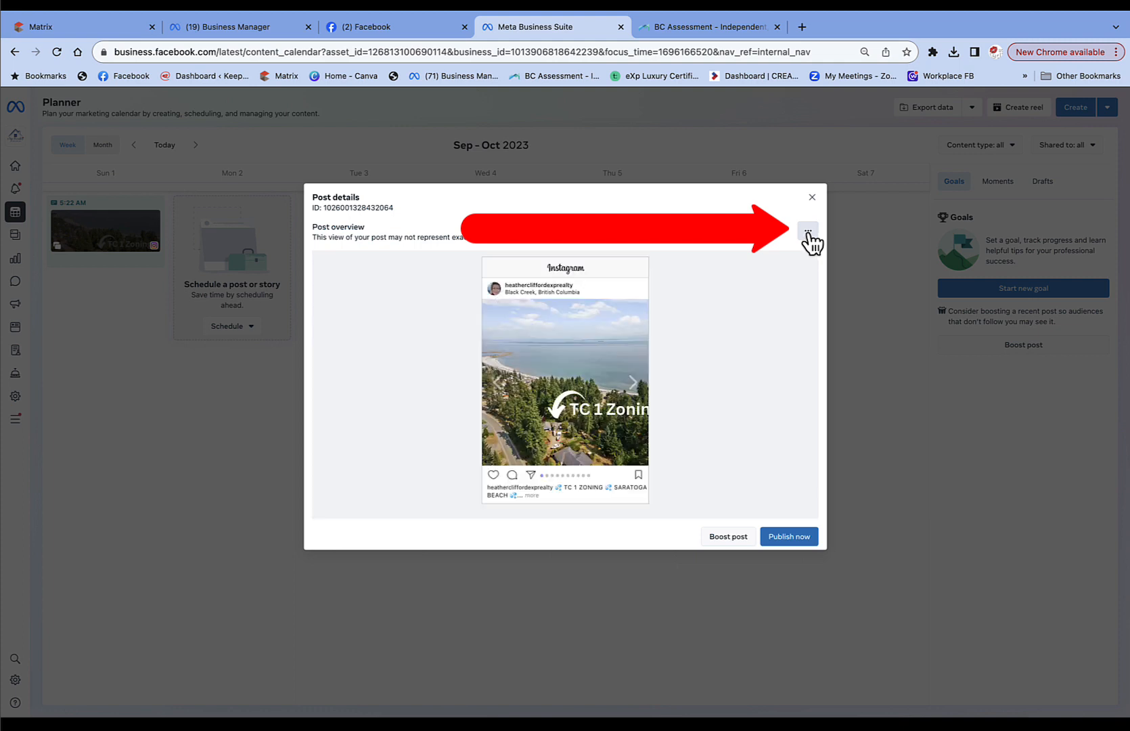
pyautogui.click(809, 237)
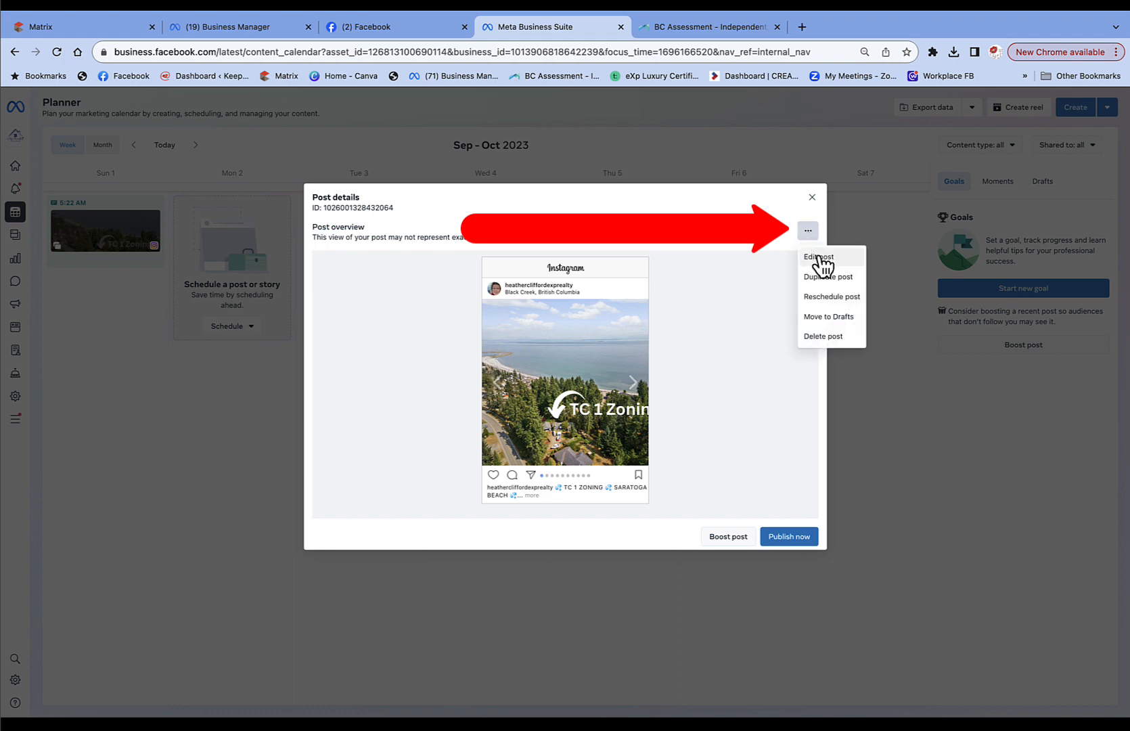
pyautogui.click(819, 256)
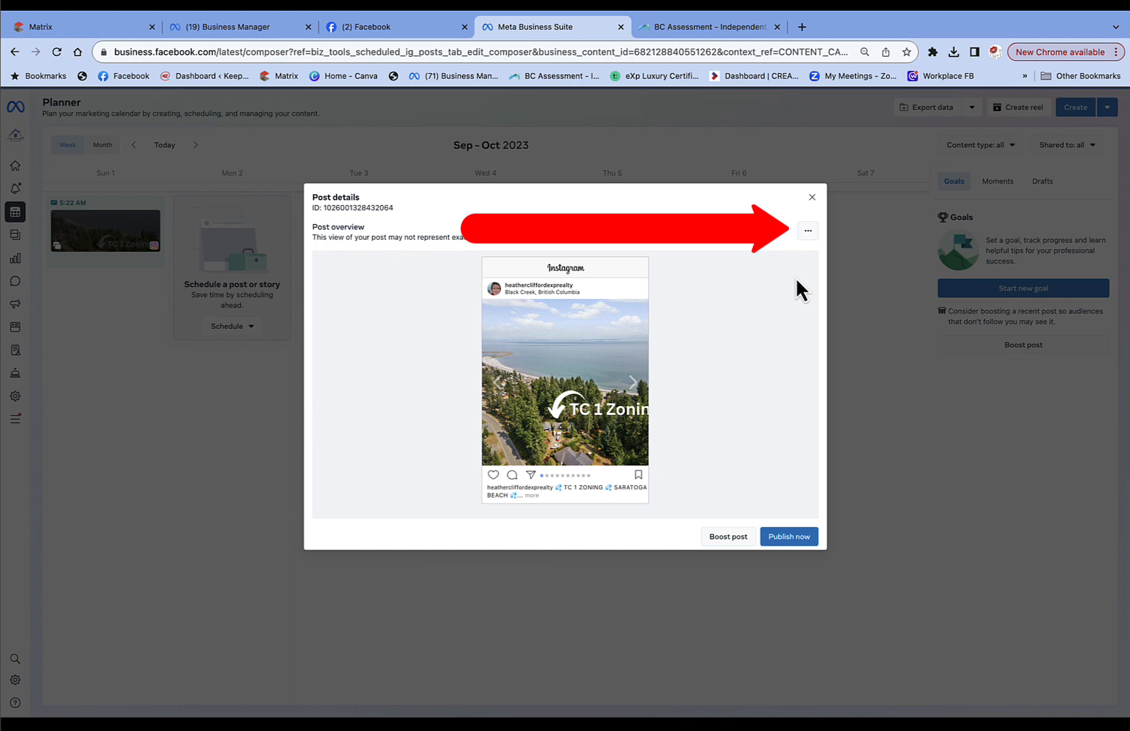
# In the post editor, delete the link and More Photos lines and change FACEBOOK to INSTAGRAM.
pyautogui.click(808, 234)
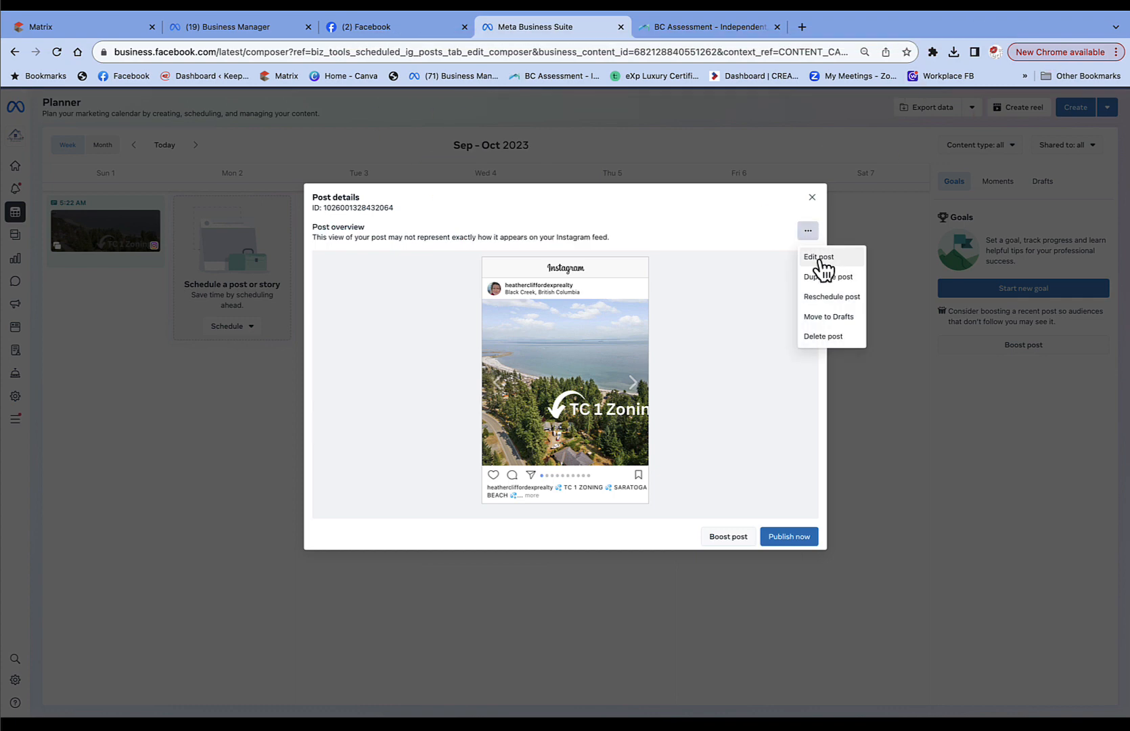
pyautogui.click(819, 258)
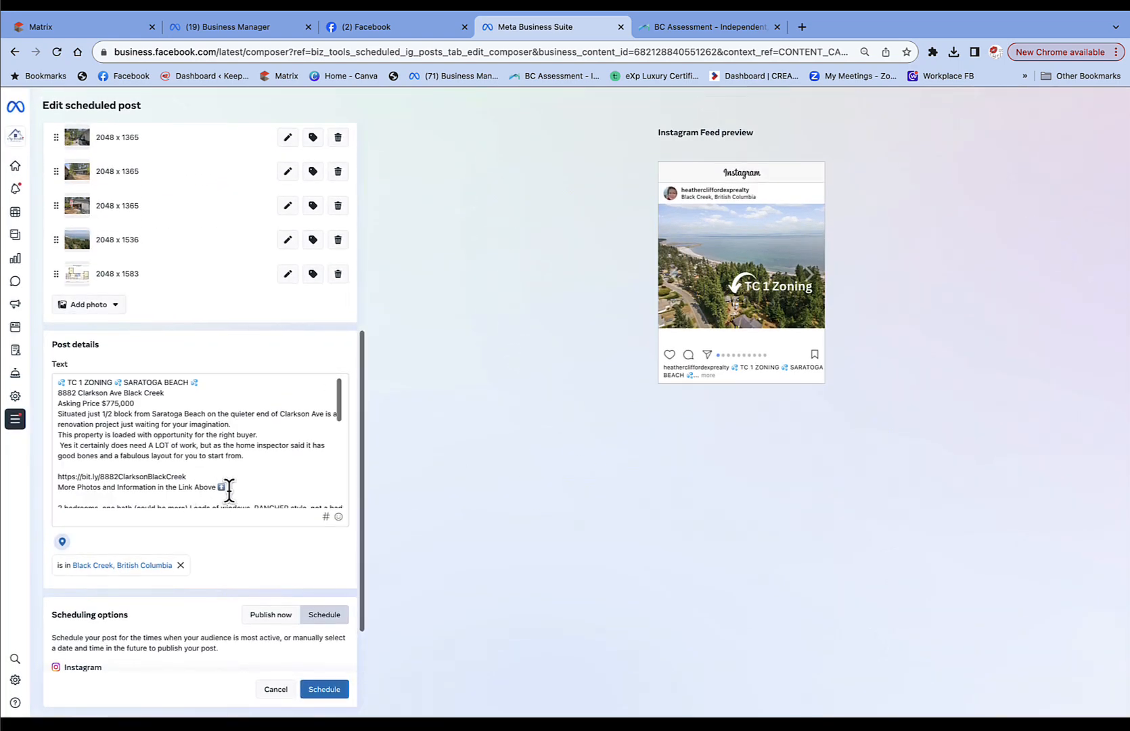
pyautogui.moveTo(227, 487); pyautogui.dragTo(49, 474)
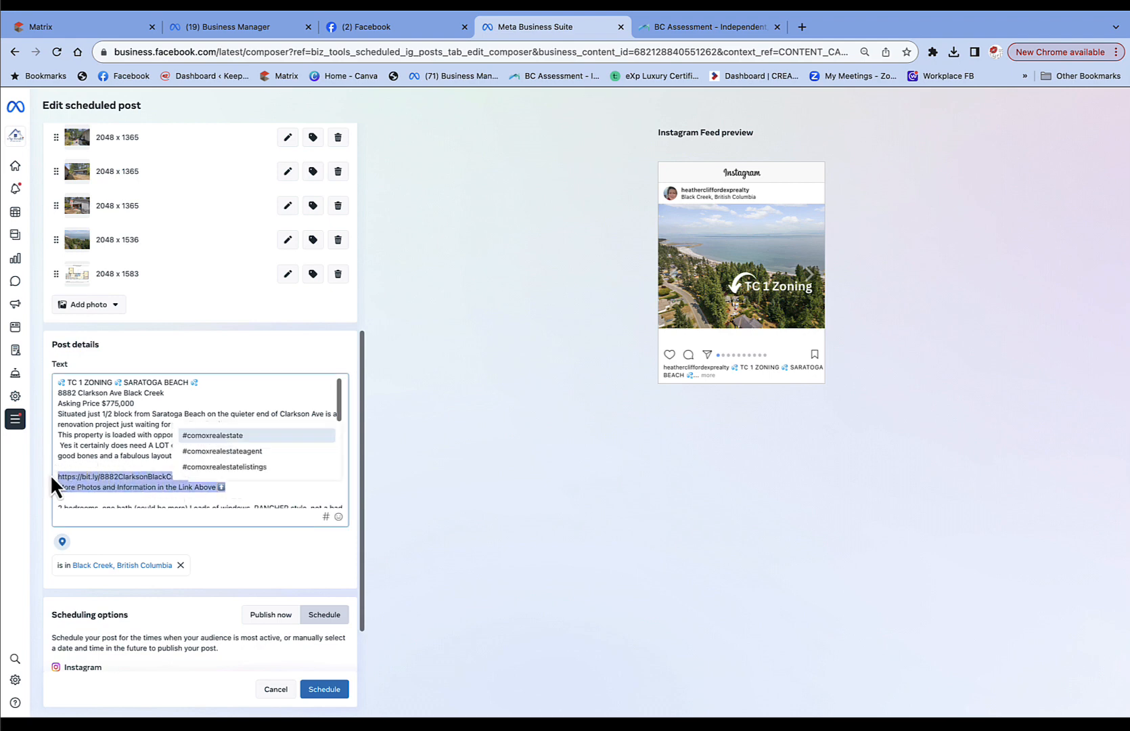
pyautogui.press('BackSpace')
pyautogui.press('BackSpace')
pyautogui.press('BackSpace')
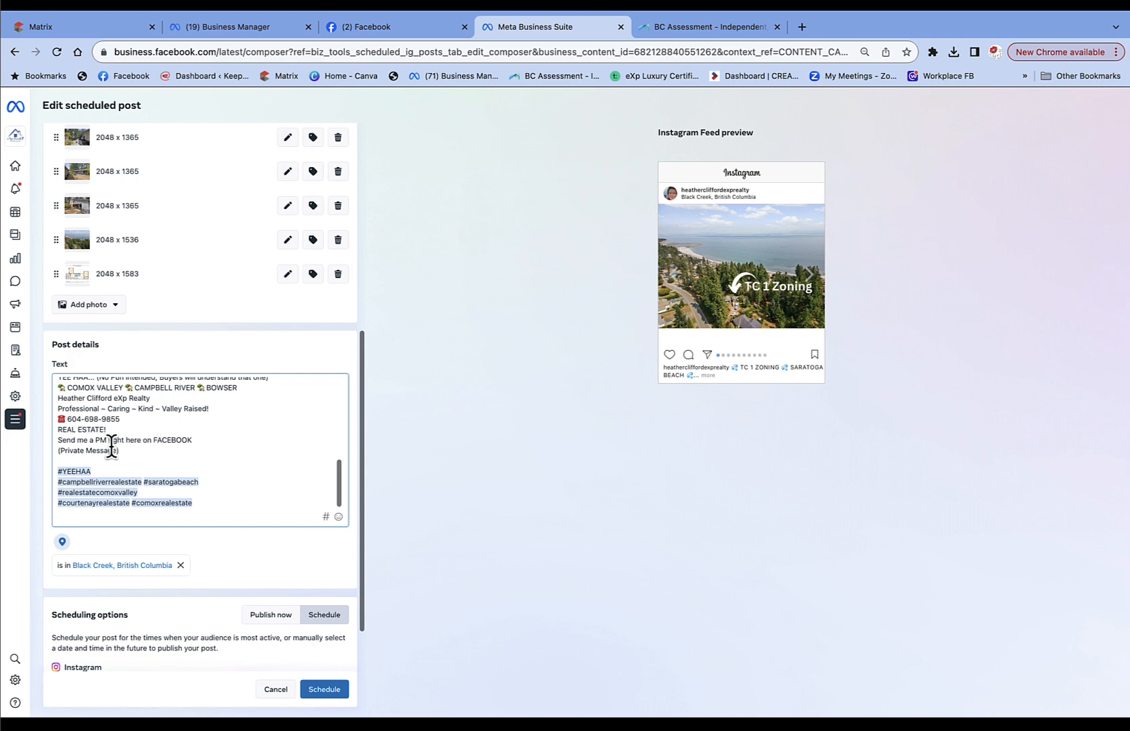
pyautogui.moveTo(192, 439); pyautogui.dragTo(154, 438)
pyautogui.press('BackSpace')
pyautogui.write('NSTAGRAM')
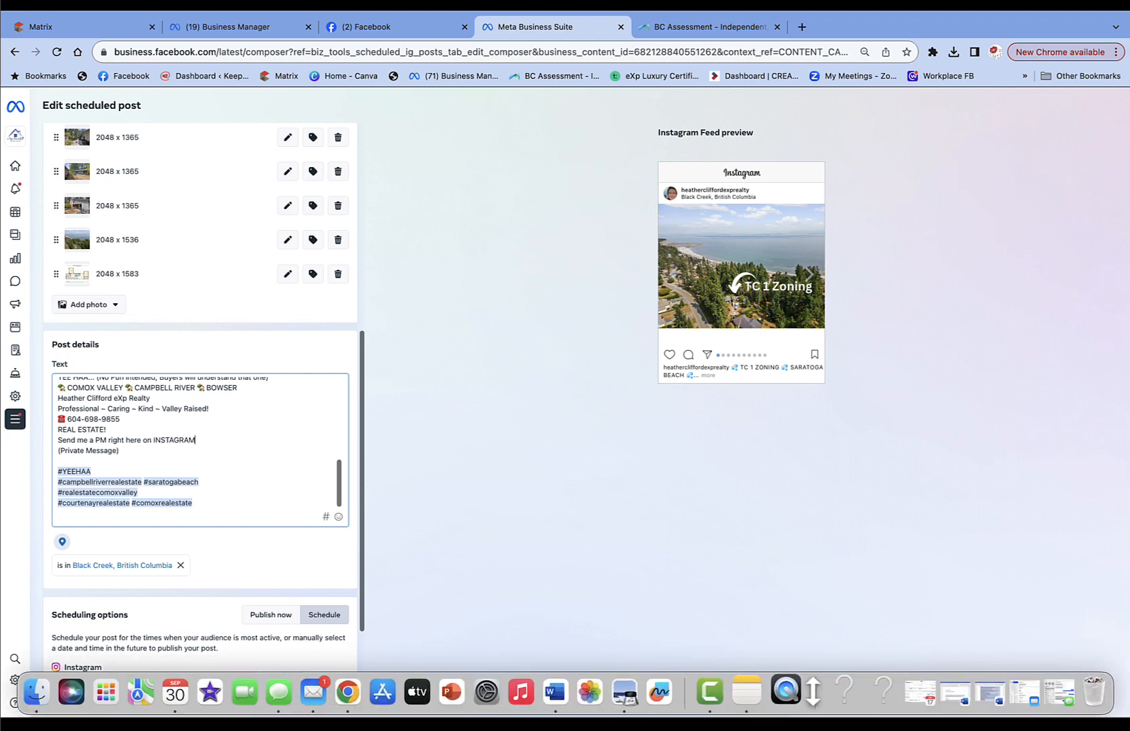
# Append #fixerupperblackcreek to the caption and reschedule the revised Instagram post.
pyautogui.click(756, 703)
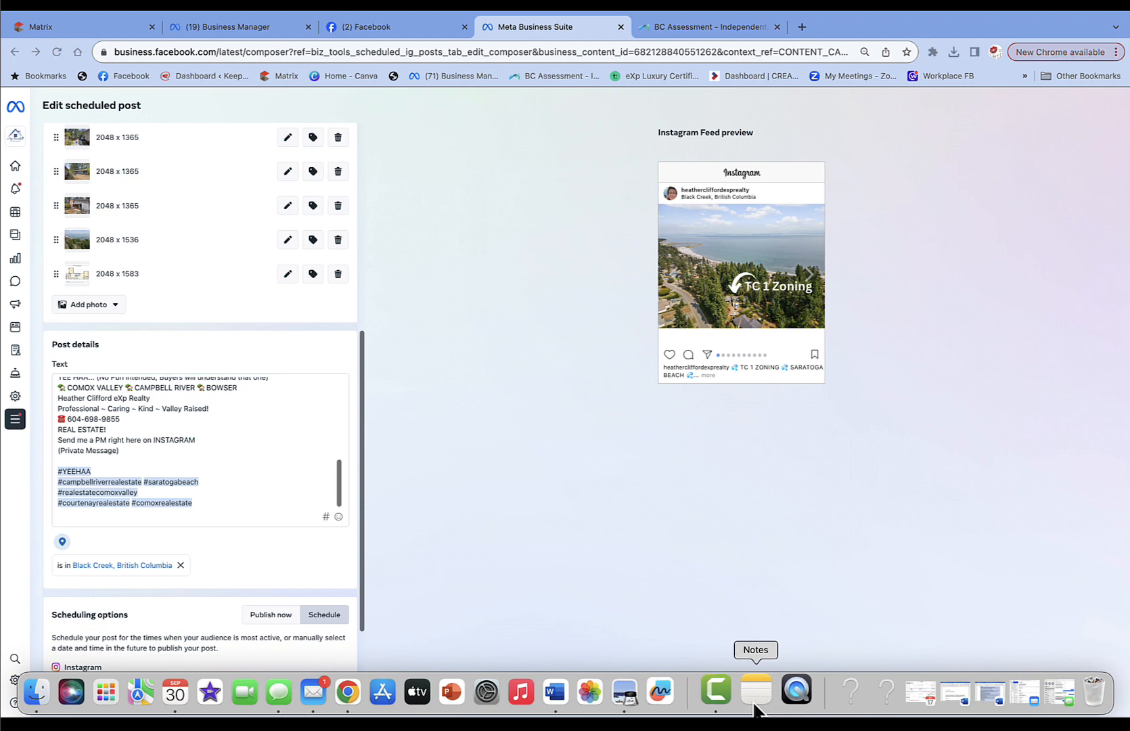
pyautogui.click(225, 502)
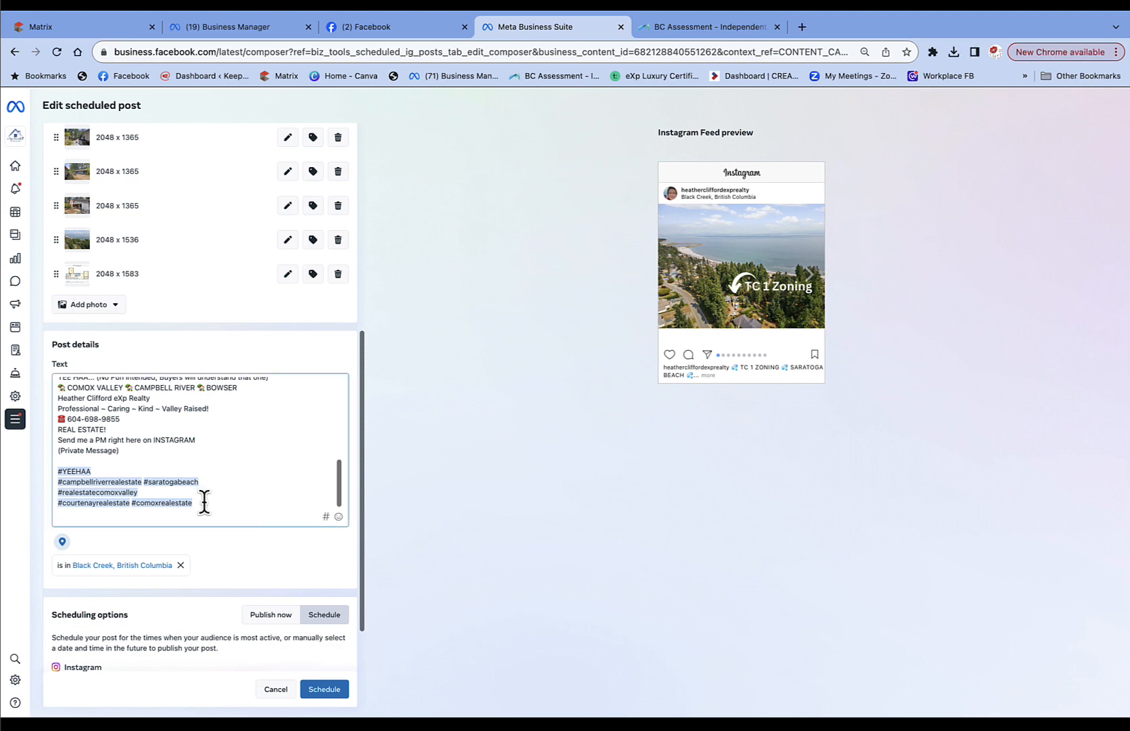
pyautogui.write('#fixerupperblackcreek')
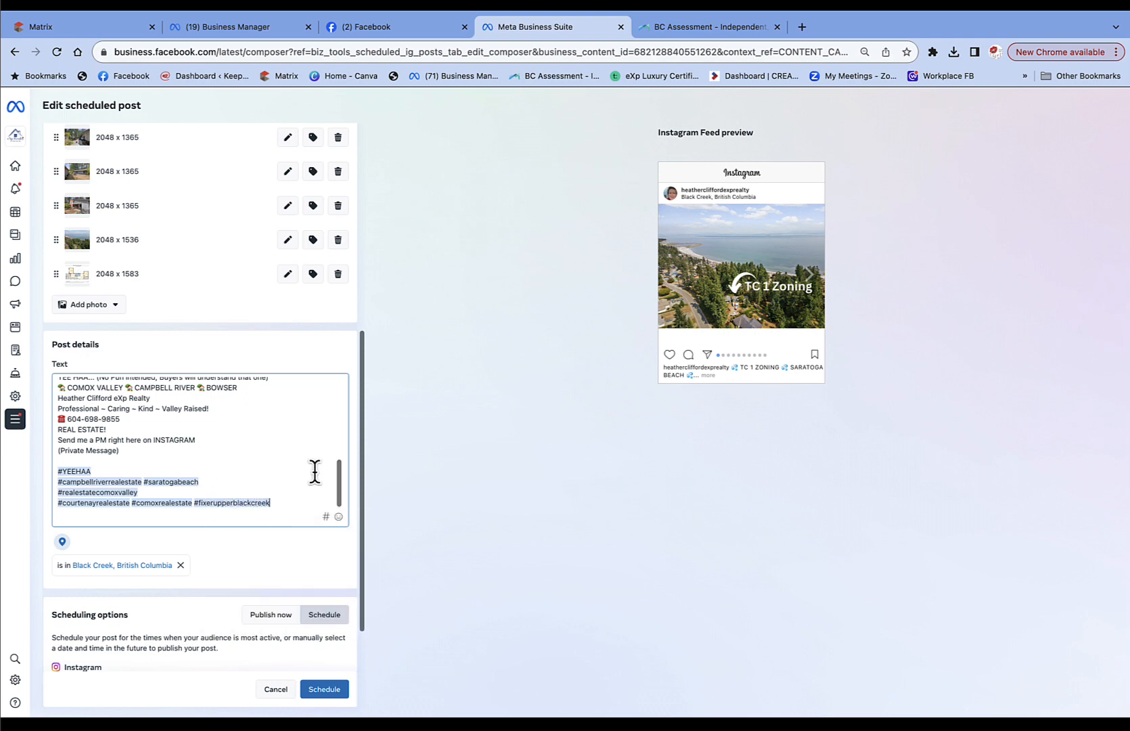
pyautogui.click(322, 690)
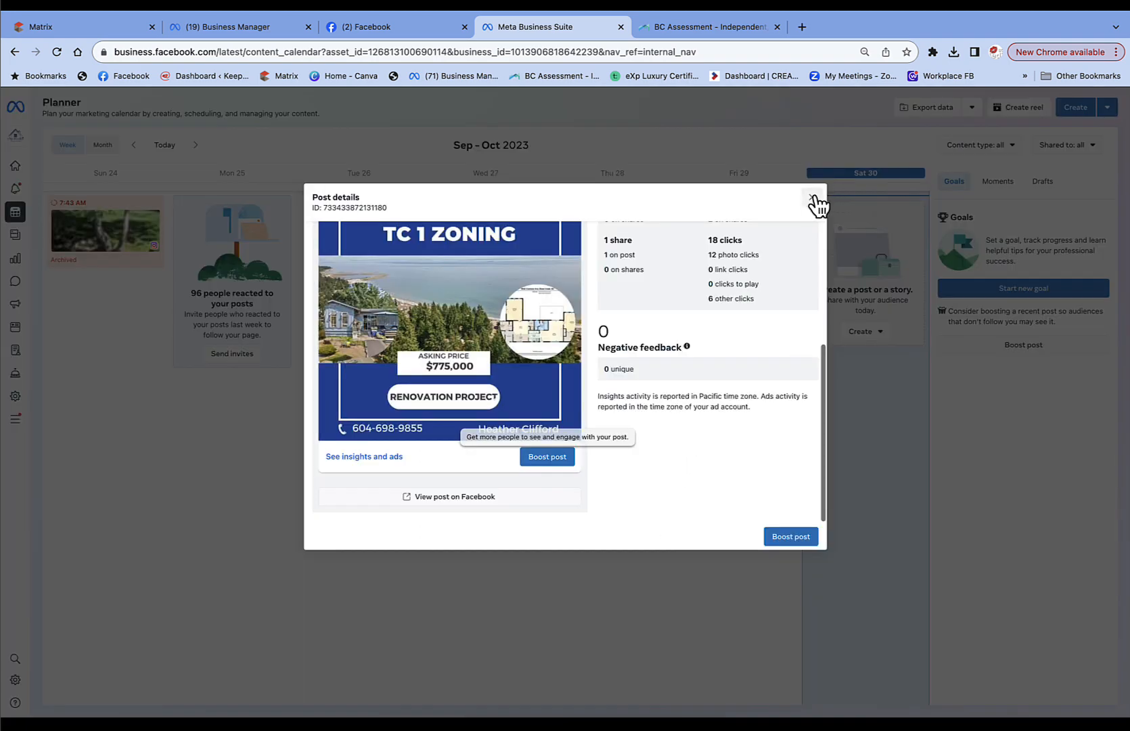
# Close the Post details dialog to return to the Facebook Page's posts.
pyautogui.click(812, 198)
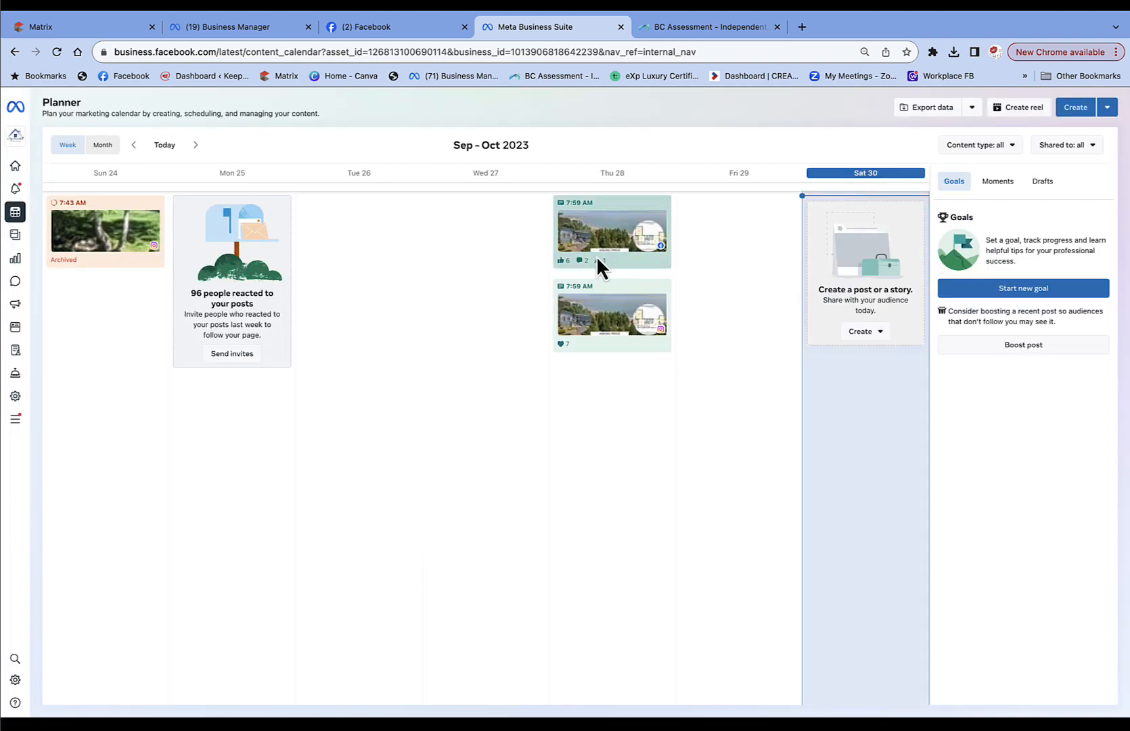
pyautogui.moveTo(596, 256)
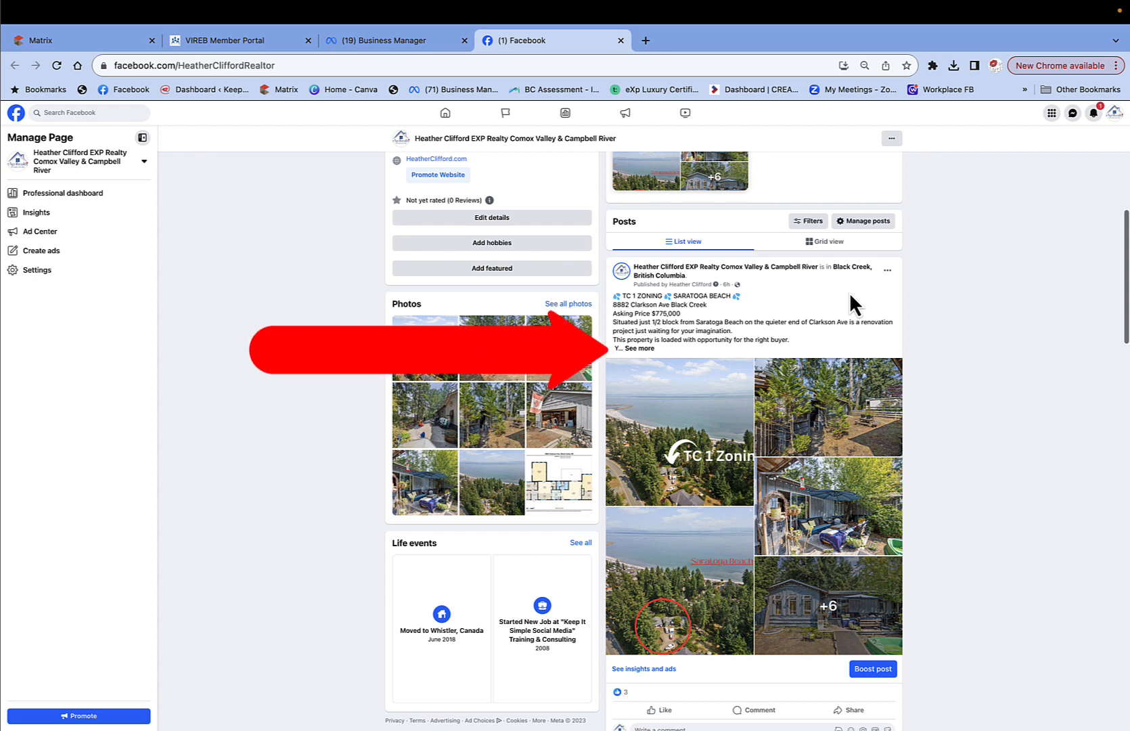
# Expand the listing post's See more text and follow its bit.ly listing link.
pyautogui.click(638, 348)
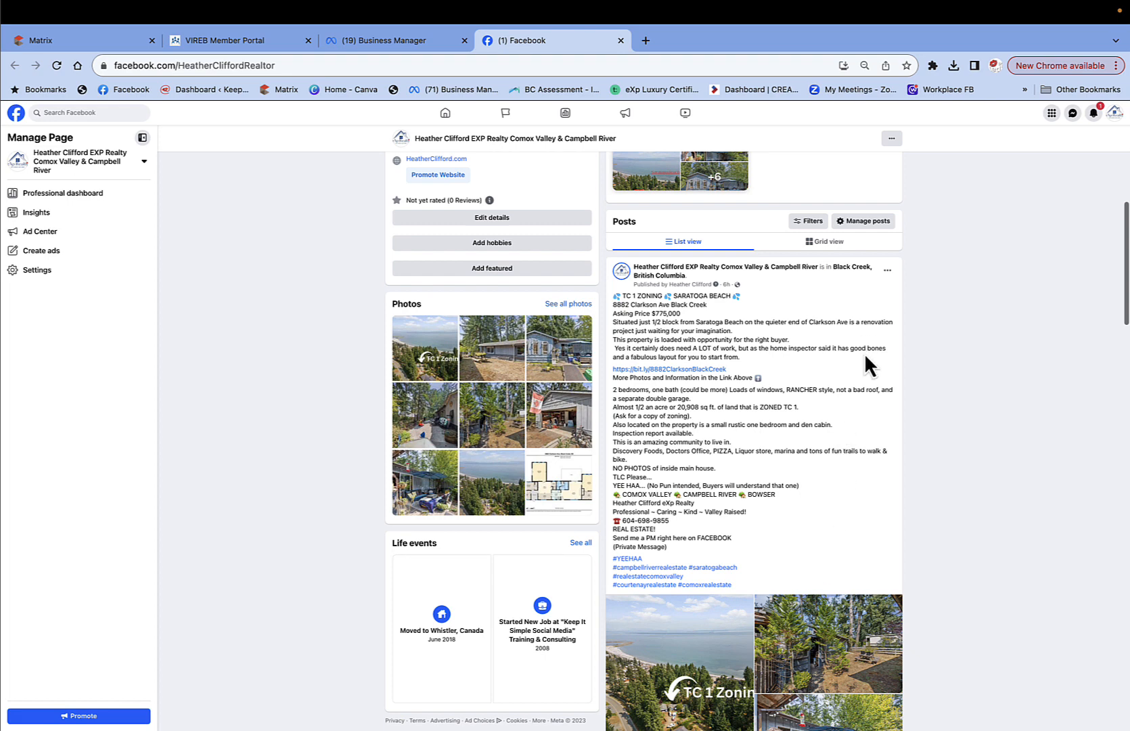
pyautogui.click(697, 372)
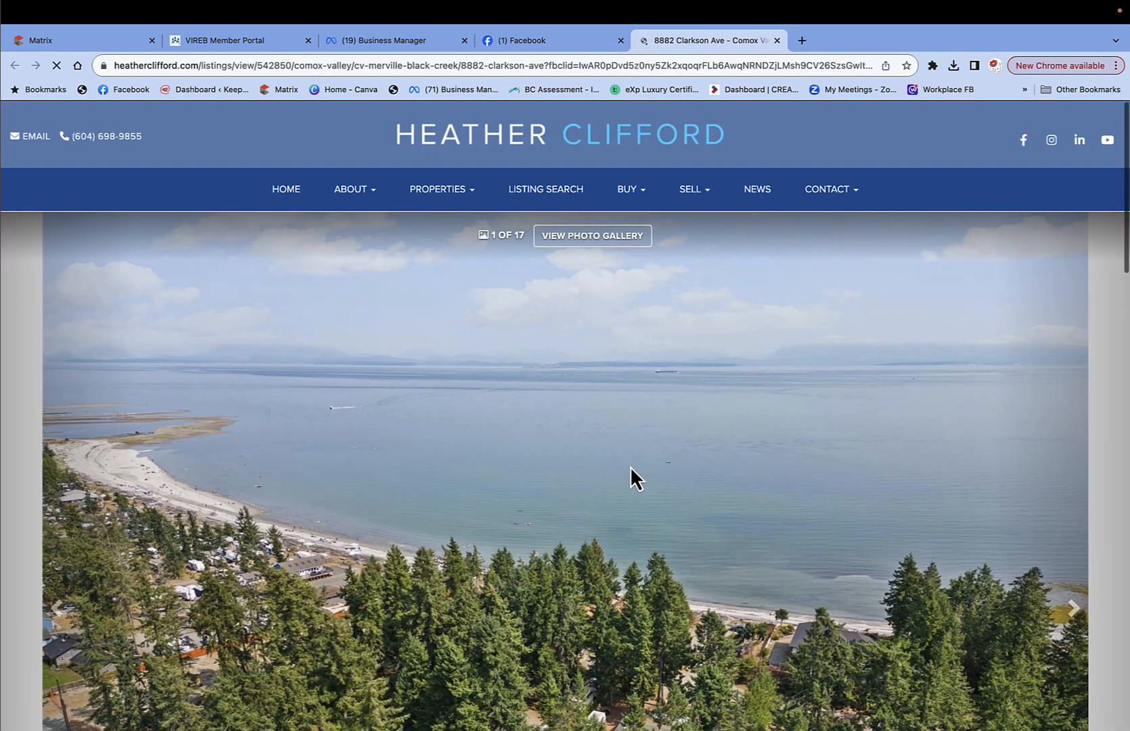
# Check the listing's $775,000, 2-bed, 1-bath details, then go back to the Facebook tab.
pyautogui.scroll(-4, 630, 467)
pyautogui.scroll(-10, 630, 466)
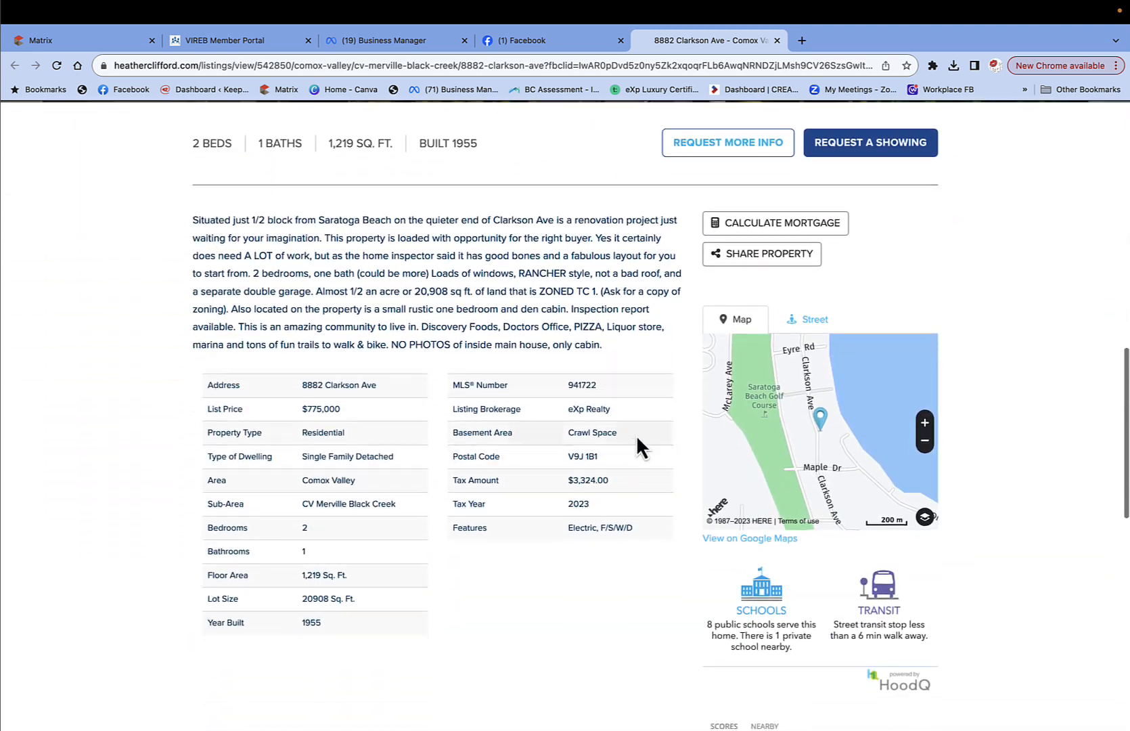
pyautogui.click(547, 43)
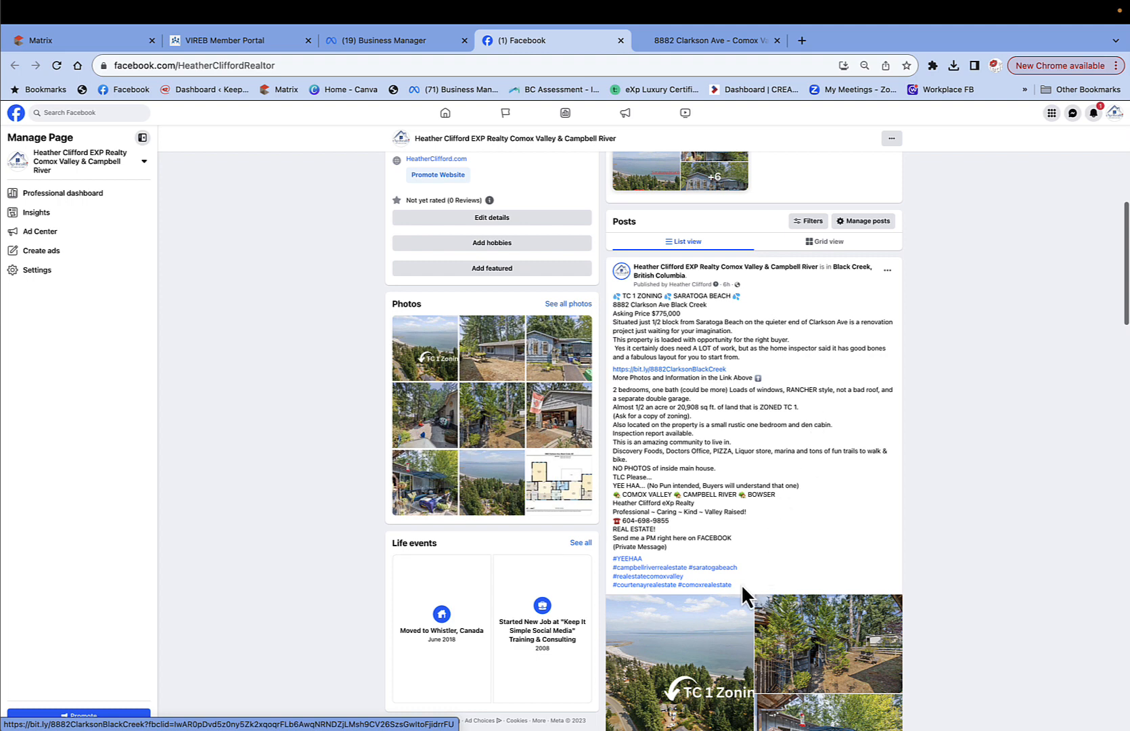
# Choose Edit post from the Clarkson Ave listing post's menu and scroll to its photo grid.
pyautogui.moveTo(732, 585); pyautogui.dragTo(613, 296)
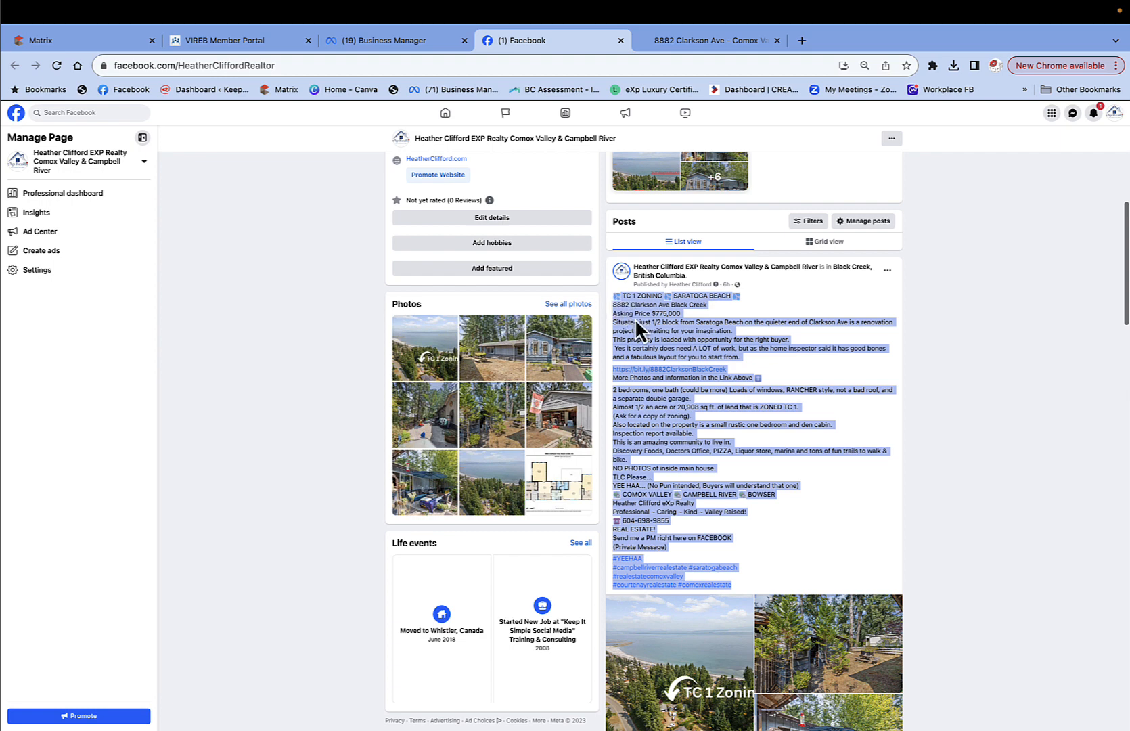
pyautogui.click(888, 273)
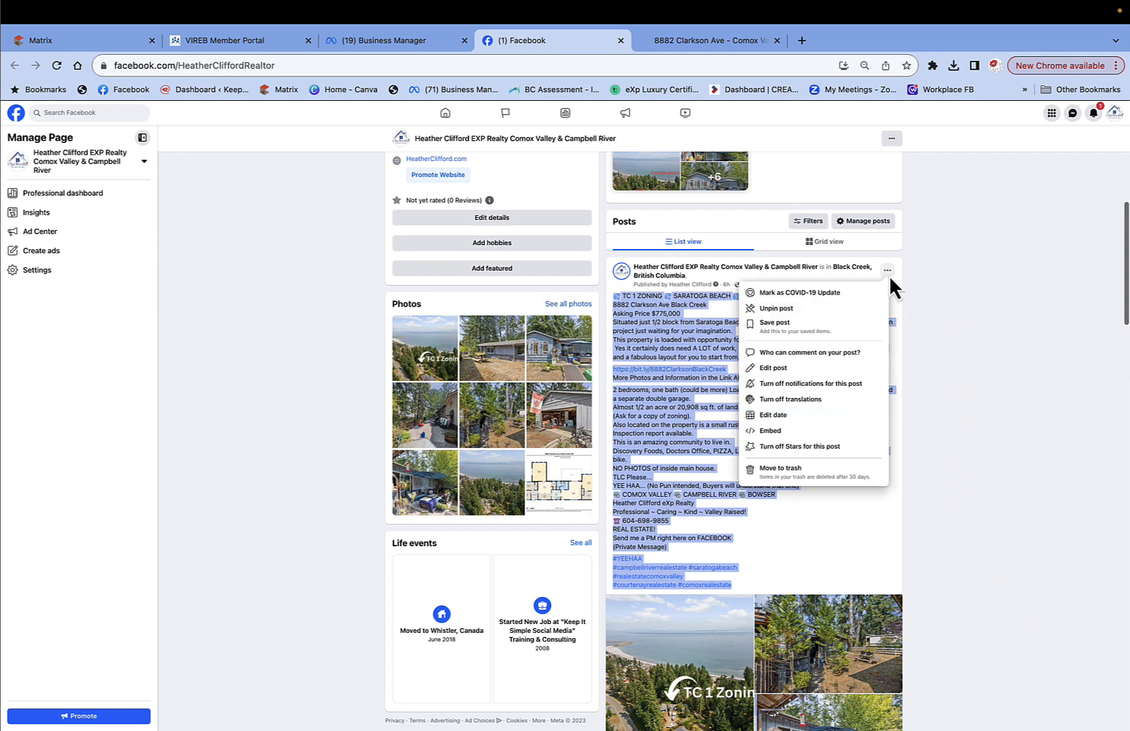
pyautogui.click(789, 370)
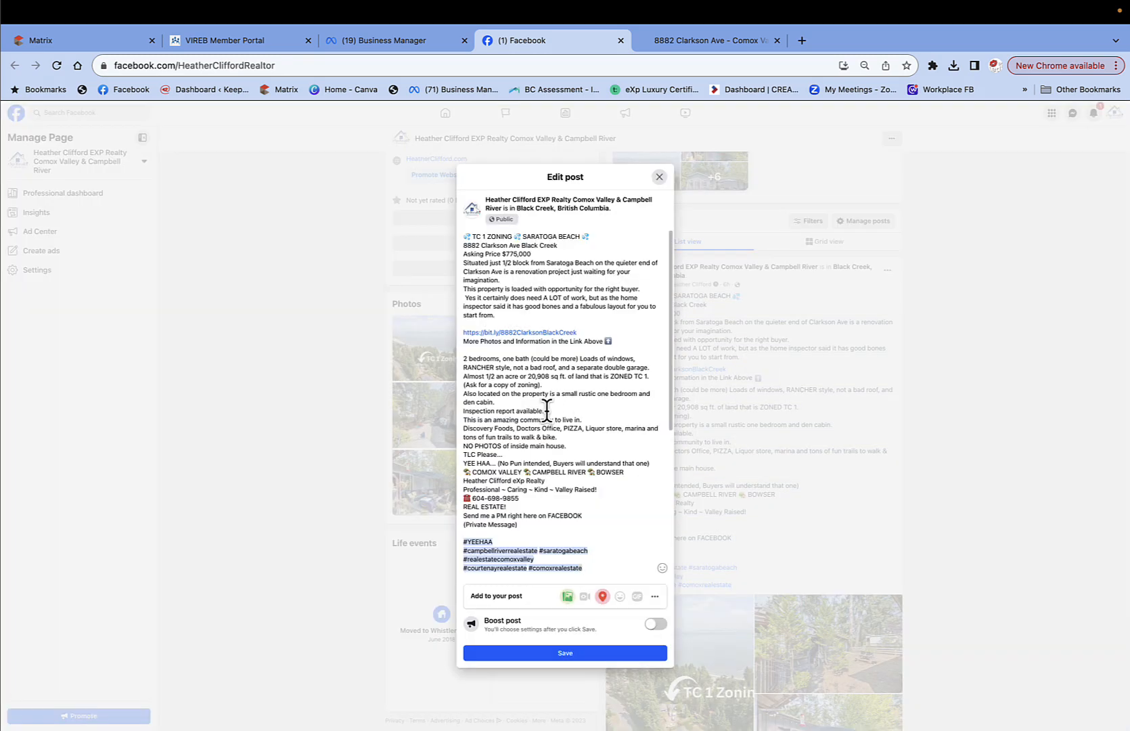
pyautogui.scroll(-5, 546, 409)
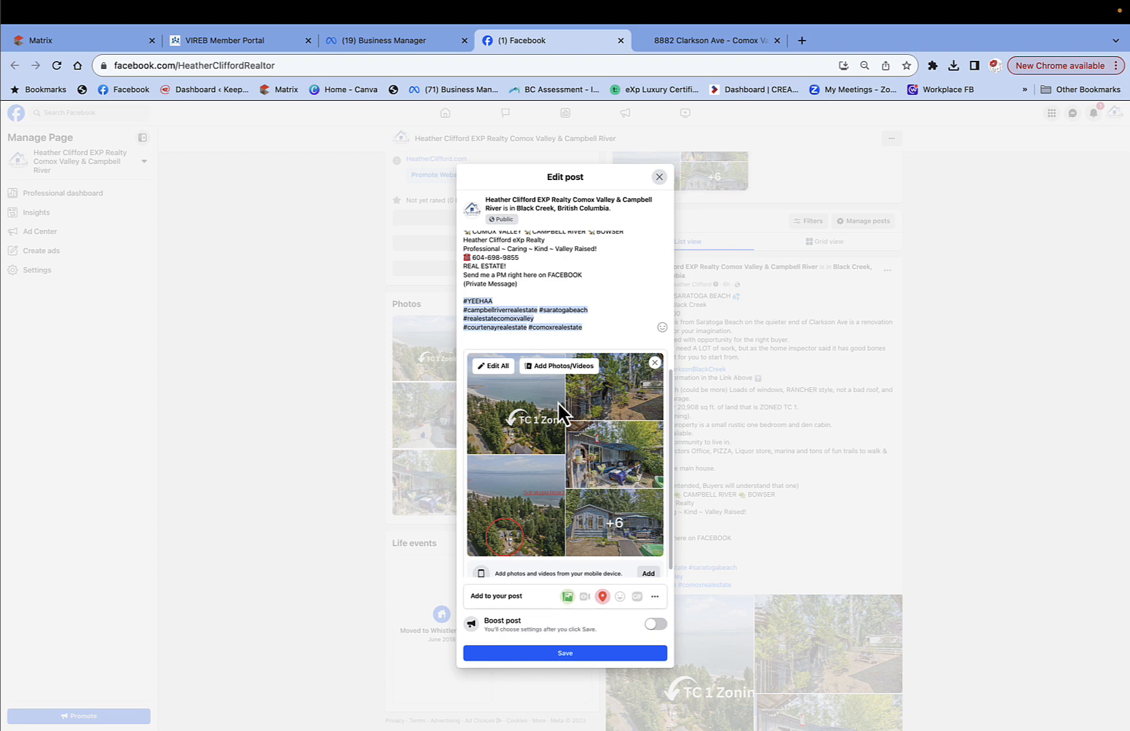
# Reorder the photos: aerial beach toward the front, blue house top-right, patio starting row two, Saratoga Beach sixth.
pyautogui.click(497, 366)
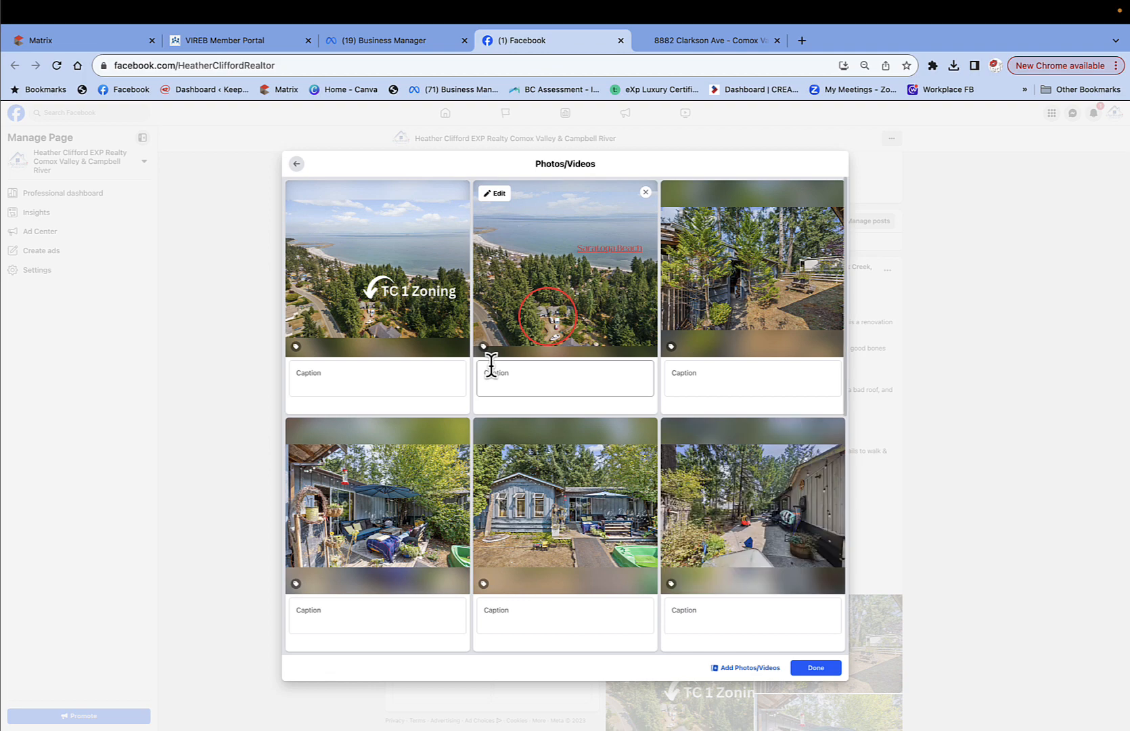
pyautogui.scroll(-5, 551, 492)
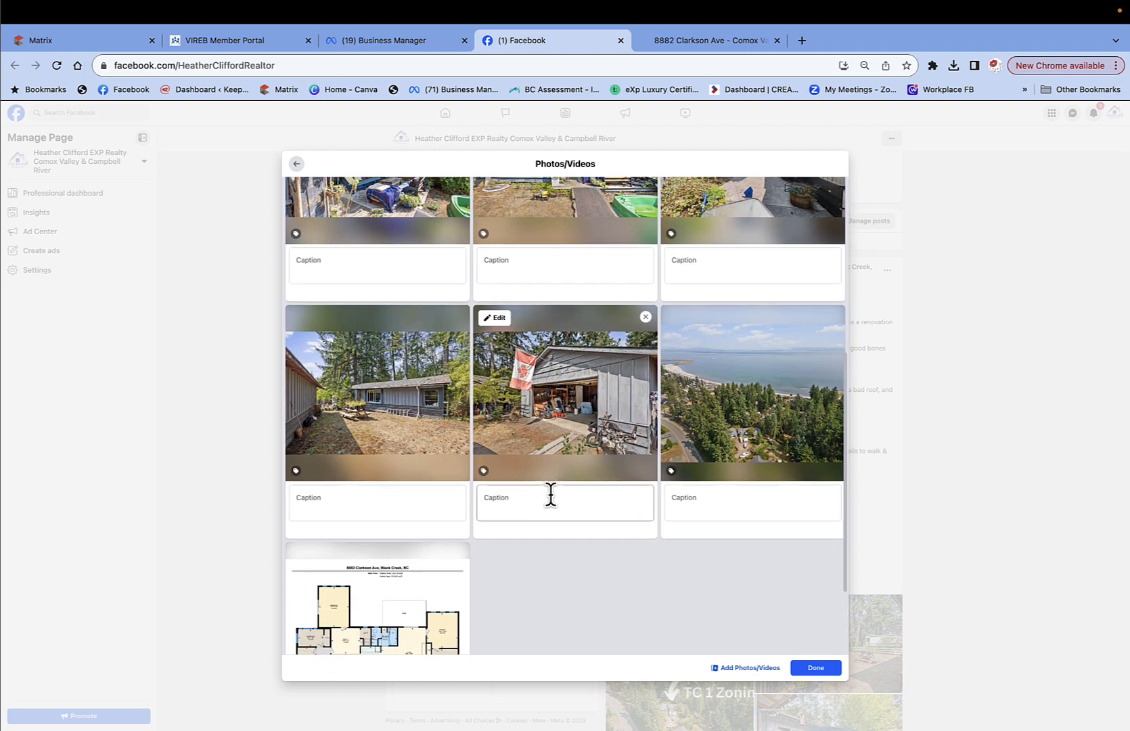
pyautogui.scroll(-2, 551, 492)
pyautogui.scroll(7, 547, 495)
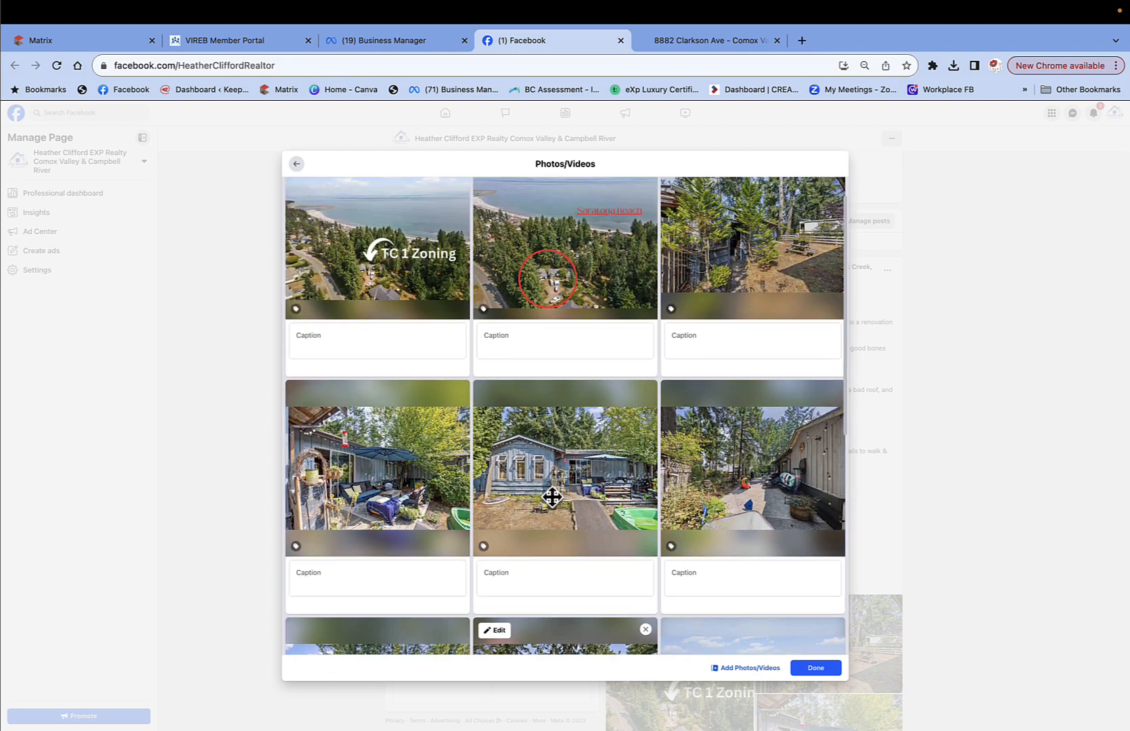
pyautogui.scroll(1, 552, 497)
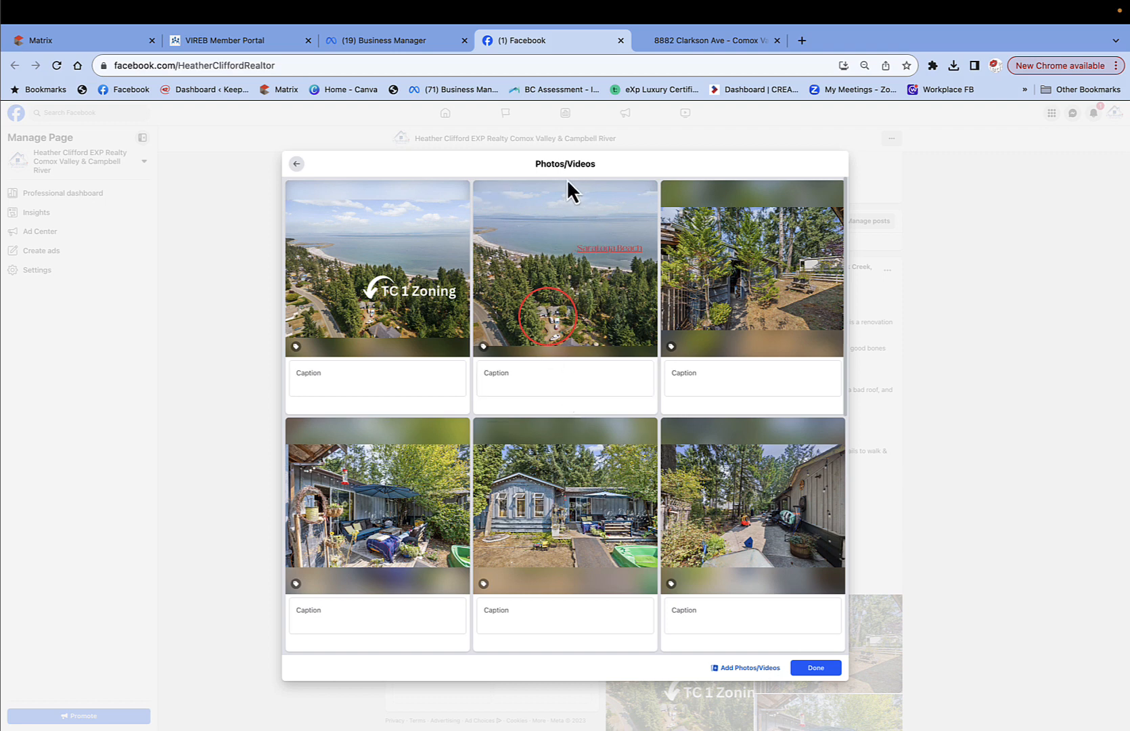
pyautogui.moveTo(546, 197); pyautogui.dragTo(743, 439)
pyautogui.scroll(-3, 744, 439)
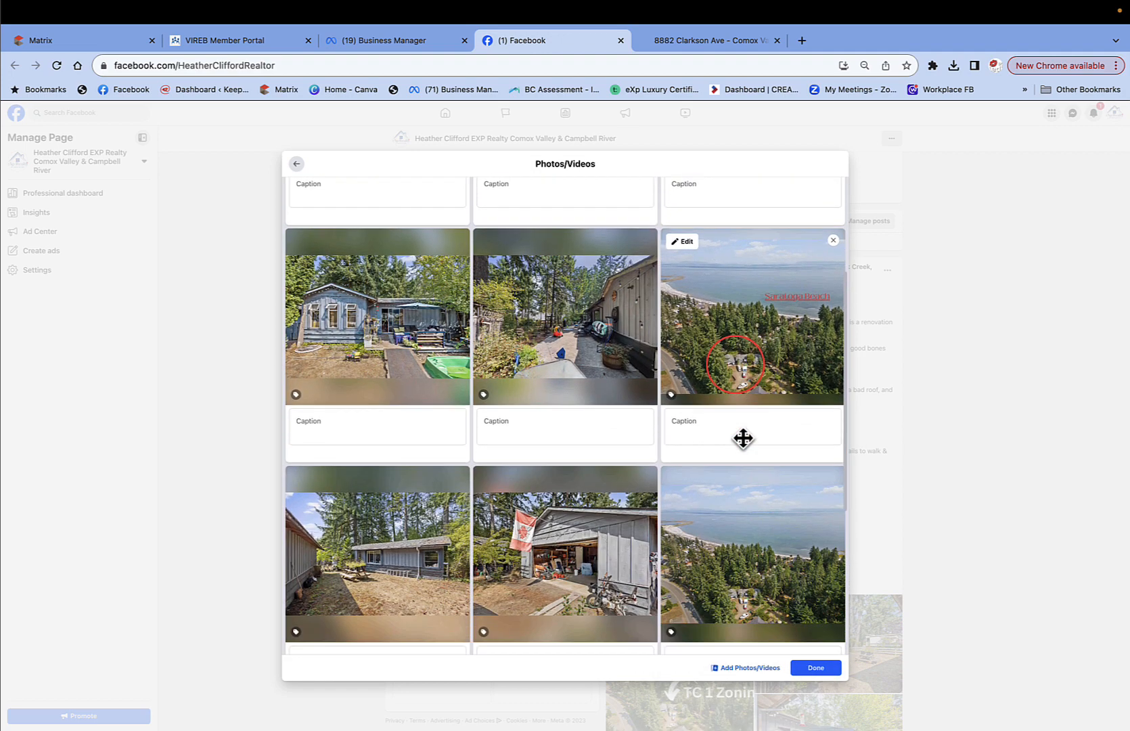
pyautogui.moveTo(761, 294); pyautogui.dragTo(765, 542)
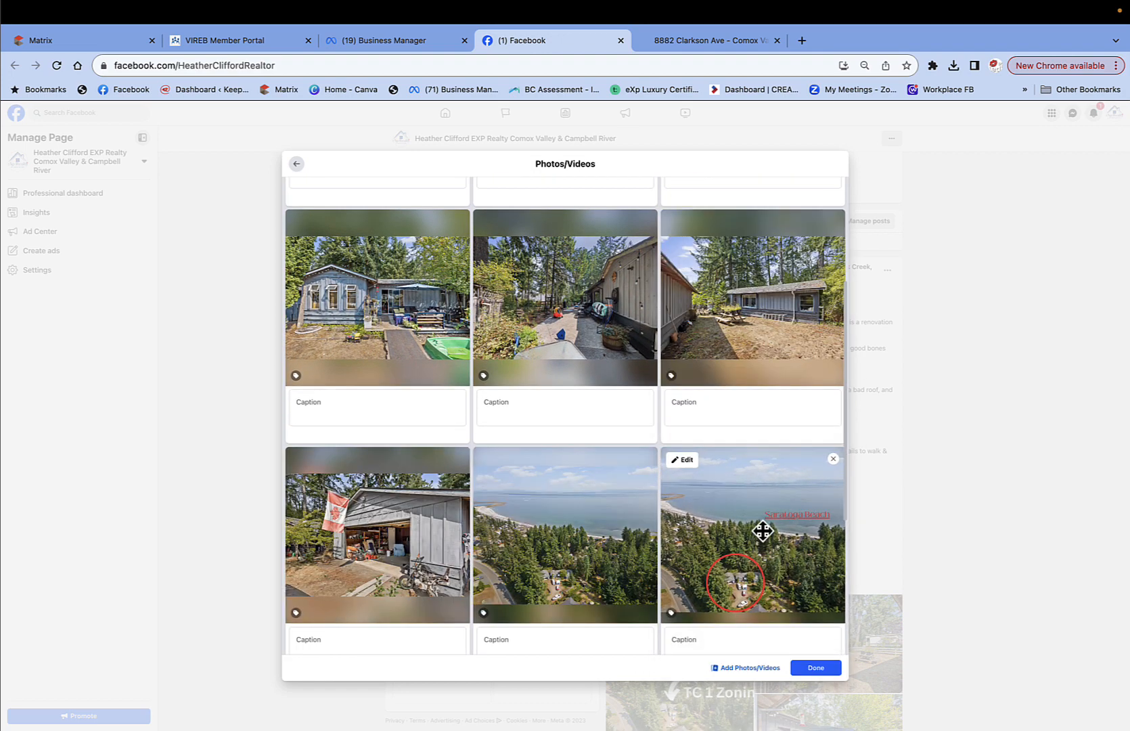
pyautogui.moveTo(572, 507); pyautogui.dragTo(575, 198)
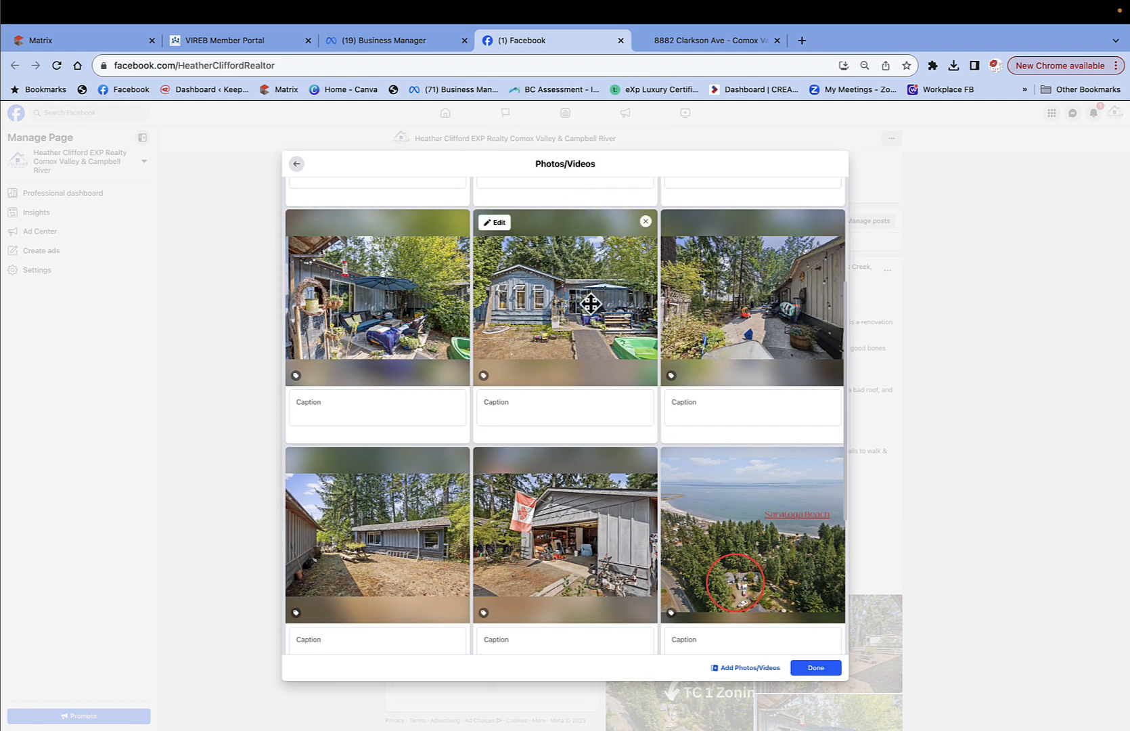
pyautogui.scroll(4, 590, 303)
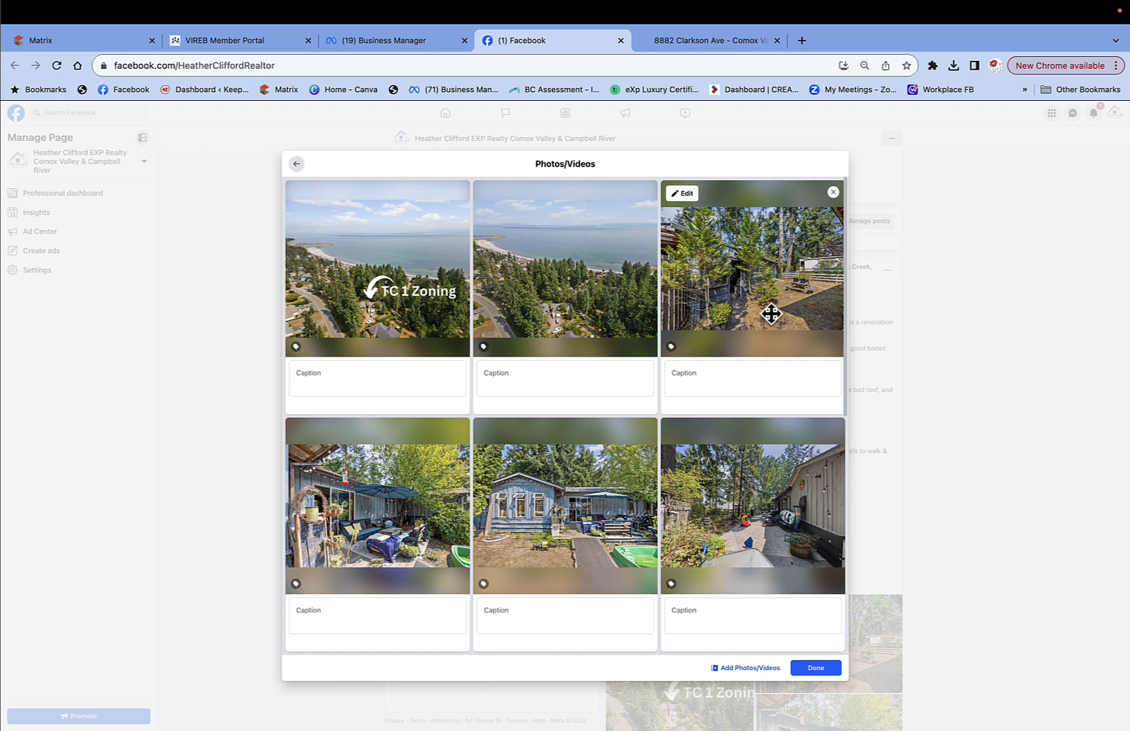
pyautogui.moveTo(532, 562); pyautogui.dragTo(725, 330)
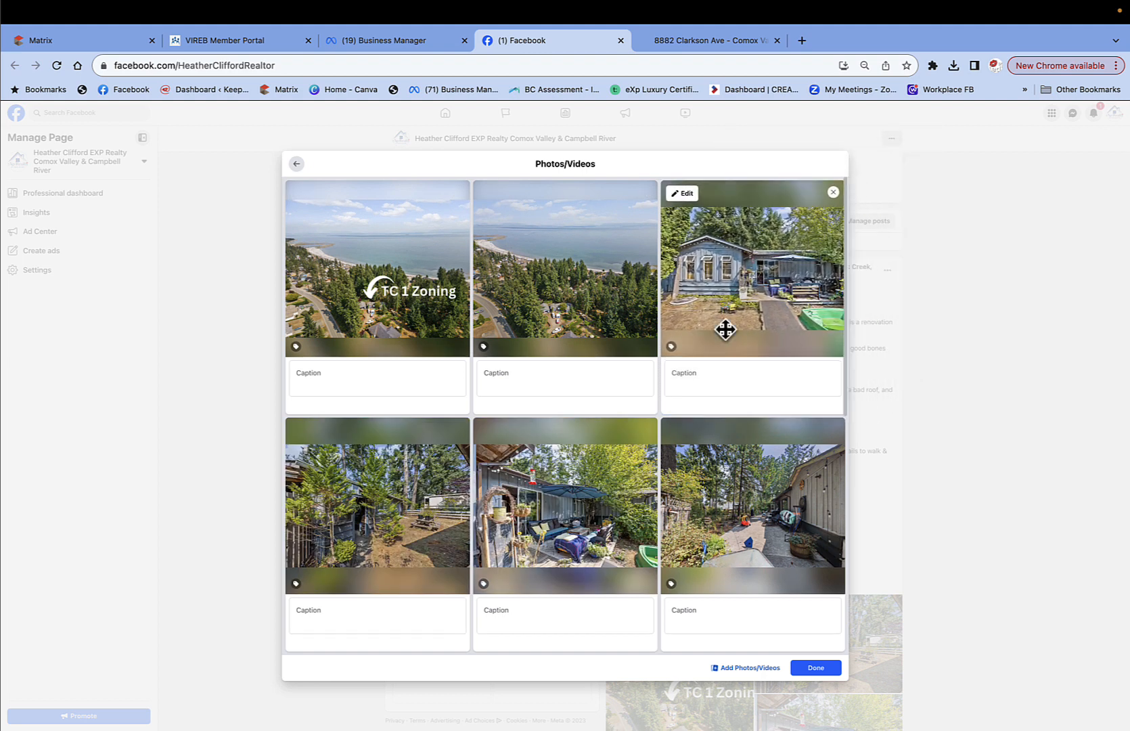
pyautogui.moveTo(499, 531); pyautogui.dragTo(455, 515)
pyautogui.scroll(-6, 455, 516)
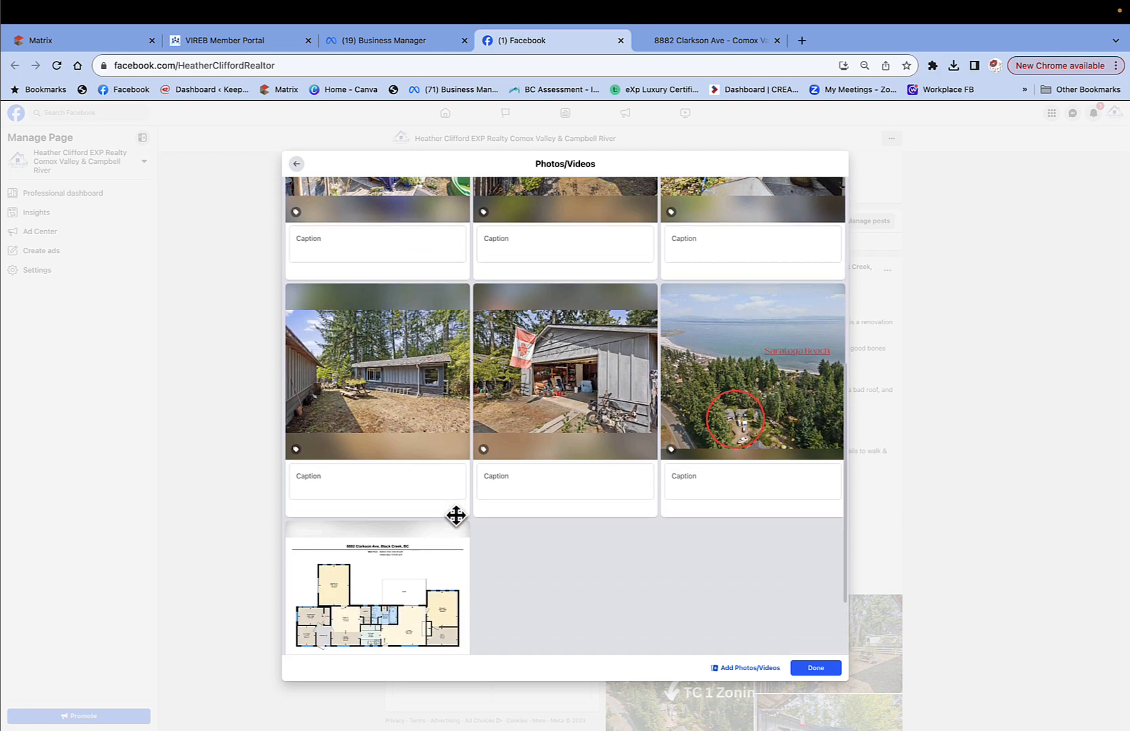
pyautogui.scroll(6, 459, 523)
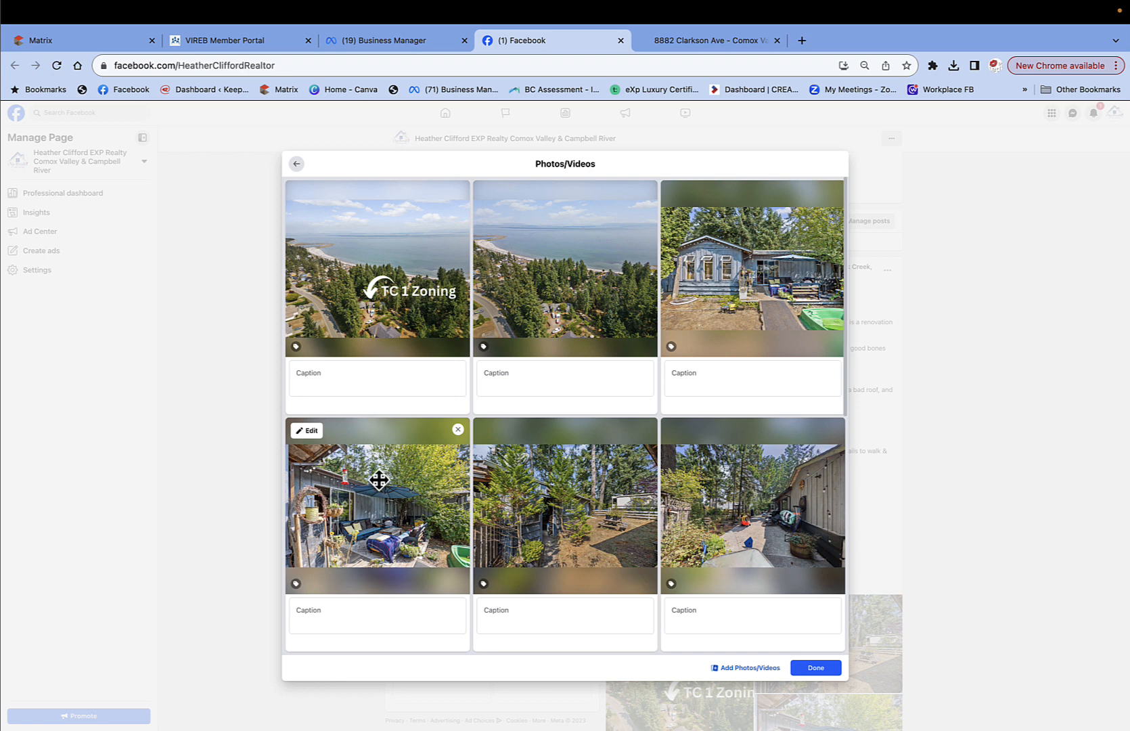
# Paste the hashtag caption into the first six photos, from the first through the patio photo.
pyautogui.click(309, 376)
pyautogui.press('super+v')
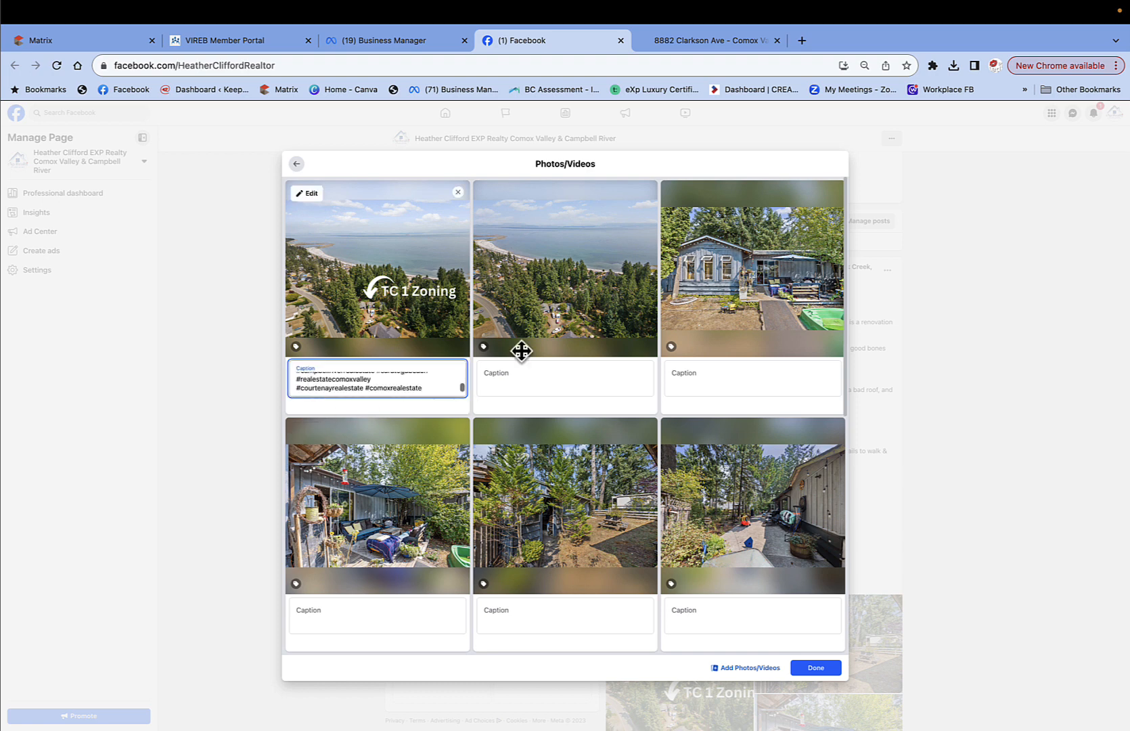
pyautogui.click(508, 380)
pyautogui.press('super+v')
pyautogui.click(680, 375)
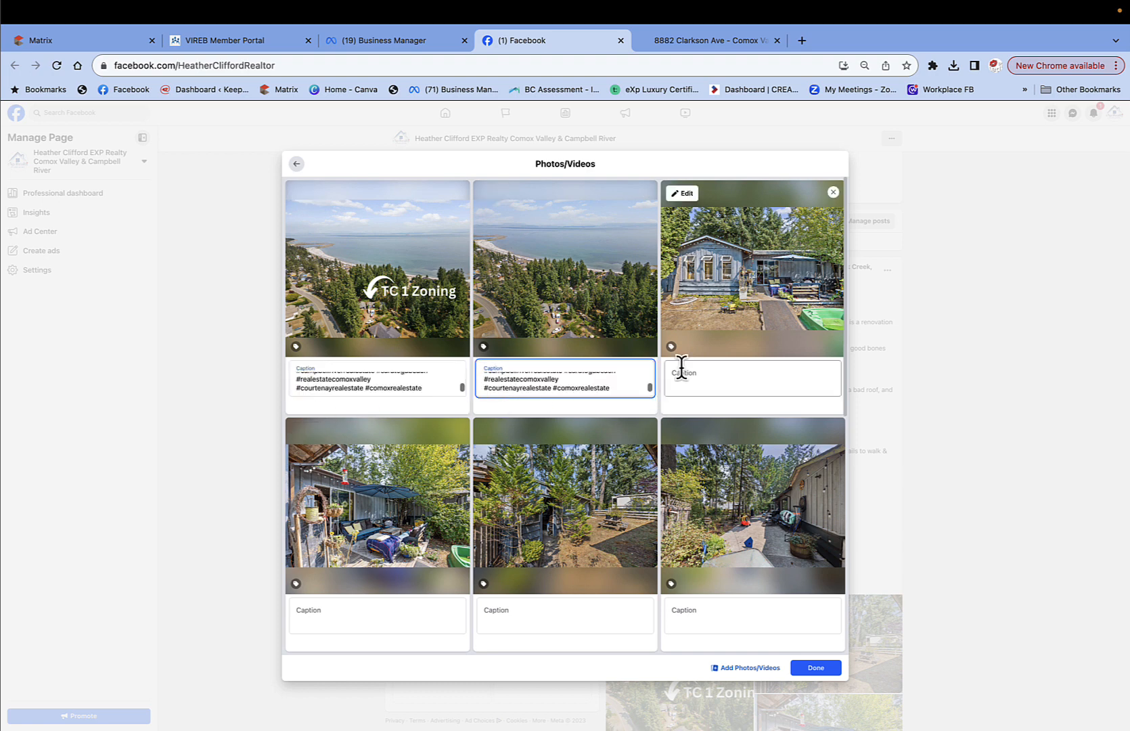
pyautogui.press('super+v')
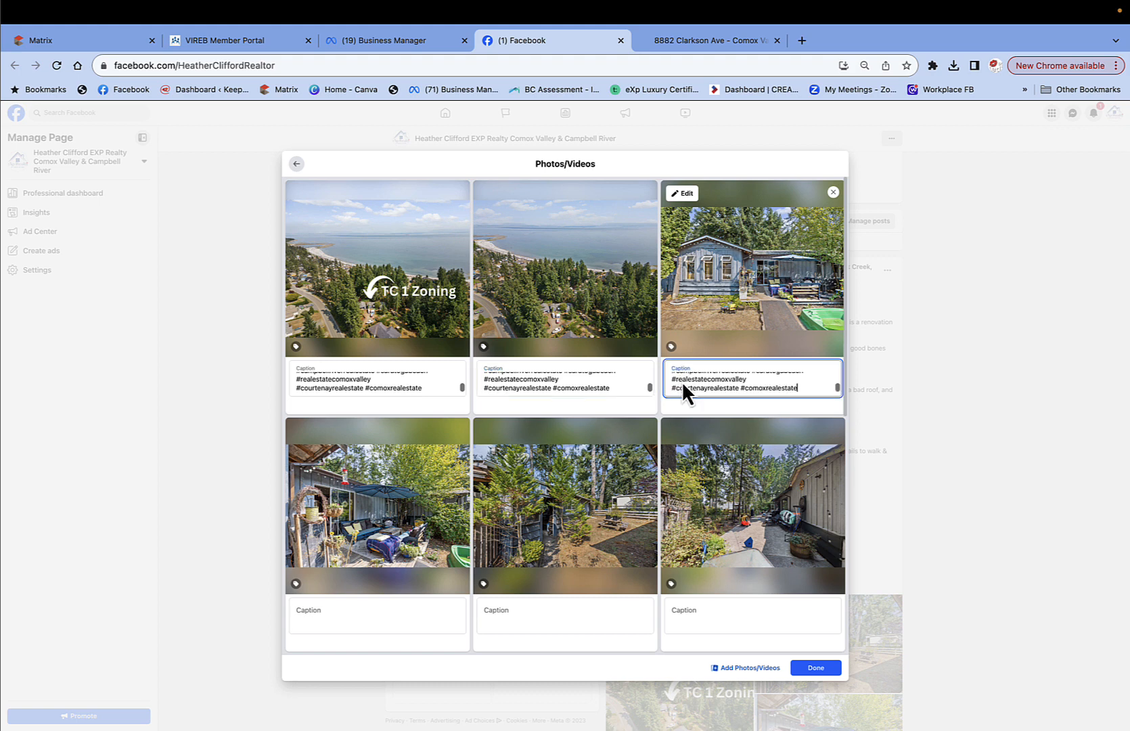
pyautogui.click(691, 612)
pyautogui.press('super+v')
pyautogui.click(504, 613)
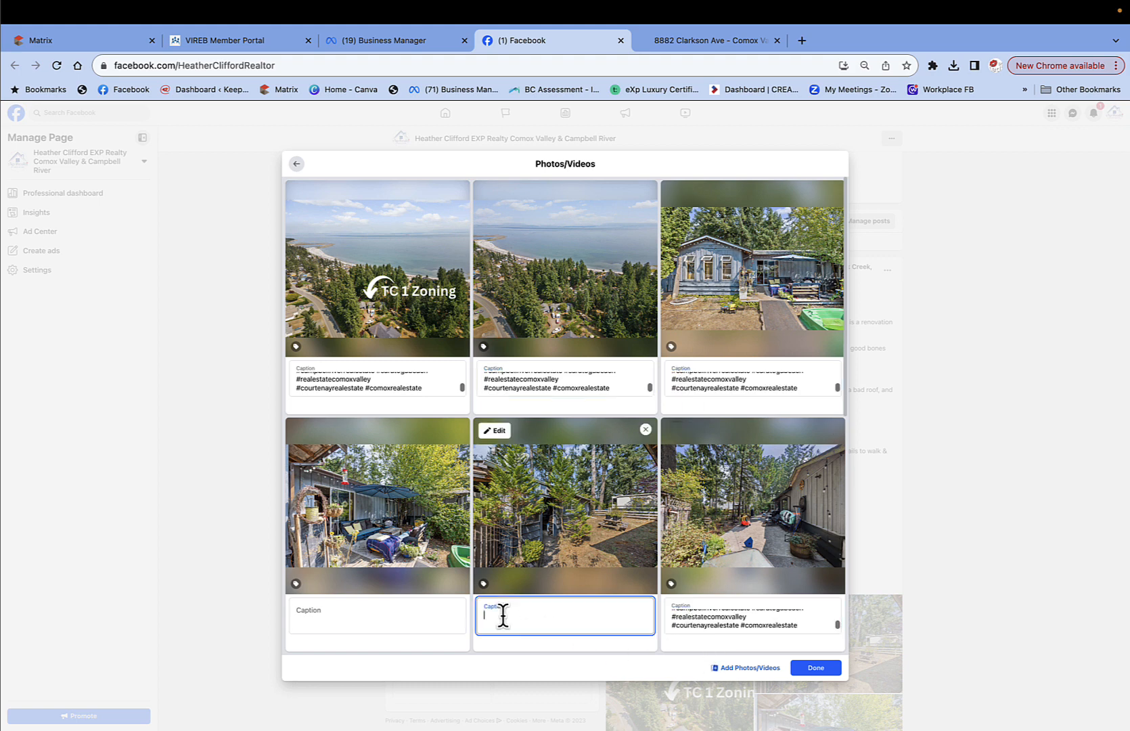
pyautogui.write('#campbellriverrealestate #saratogabeach #realestatecomoxvalley #courtenayrealestate #comoxrealestate')
pyautogui.click(297, 613)
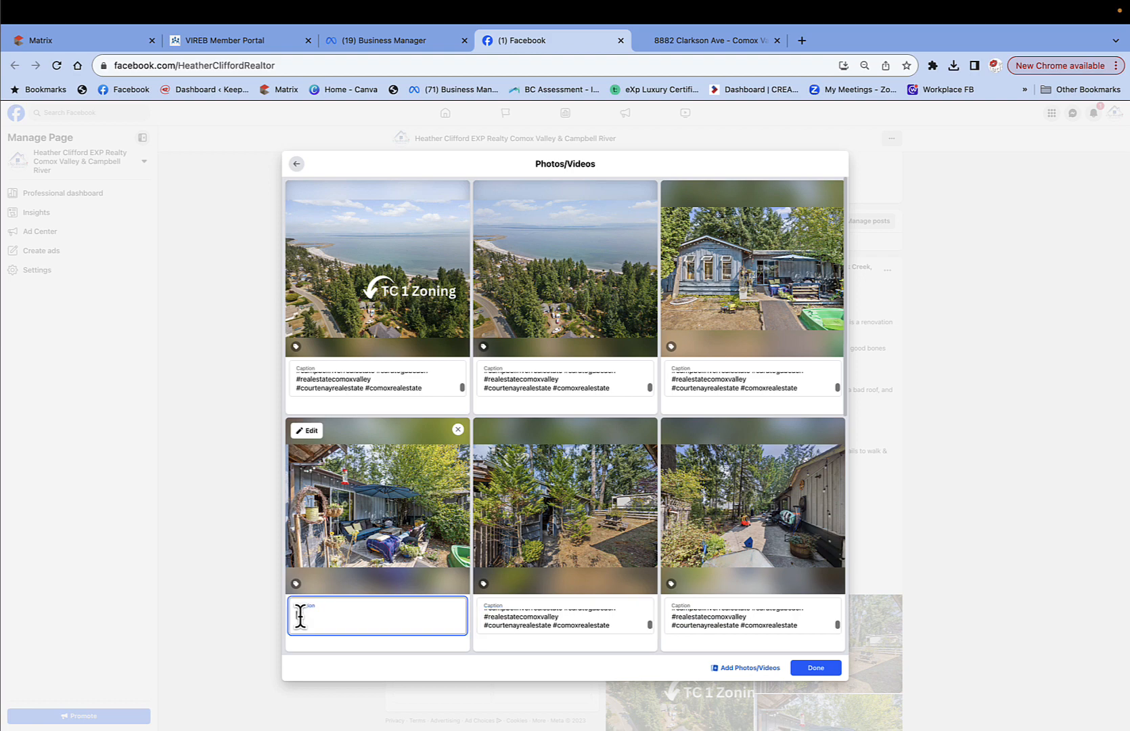
pyautogui.press('super+v')
# Paste the hashtag caption into the grey cabin, garage, aerial and floor plan photos, then finish.
pyautogui.scroll(-6, 530, 512)
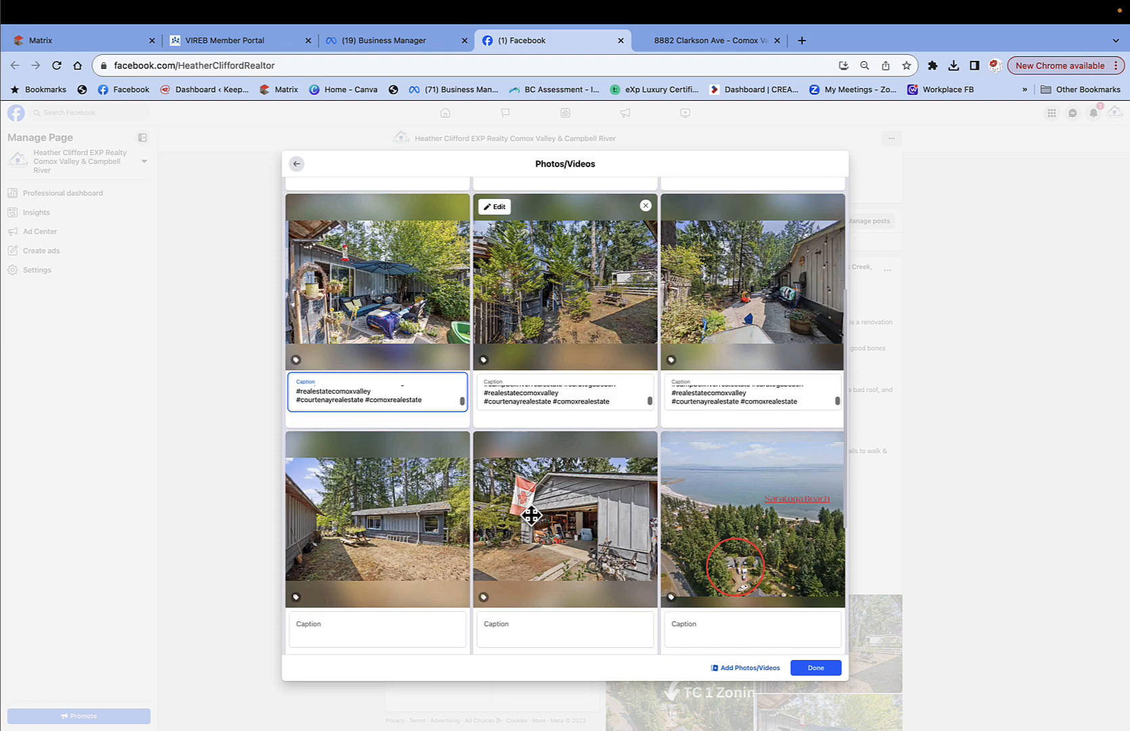
pyautogui.click(353, 453)
pyautogui.press('super+v')
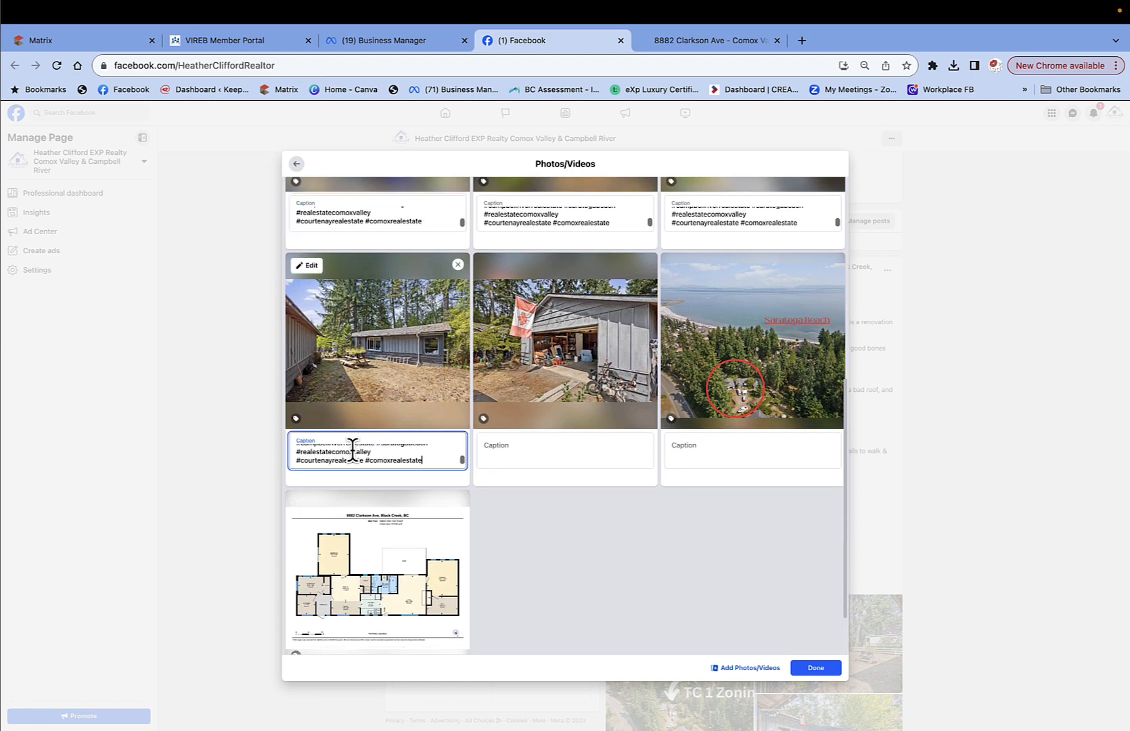
pyautogui.click(486, 448)
pyautogui.write('#campbellriverrealestate #saratogabeach #realestatecomoxvalley #courtenayrealestate #comoxrealestate')
pyautogui.click(713, 454)
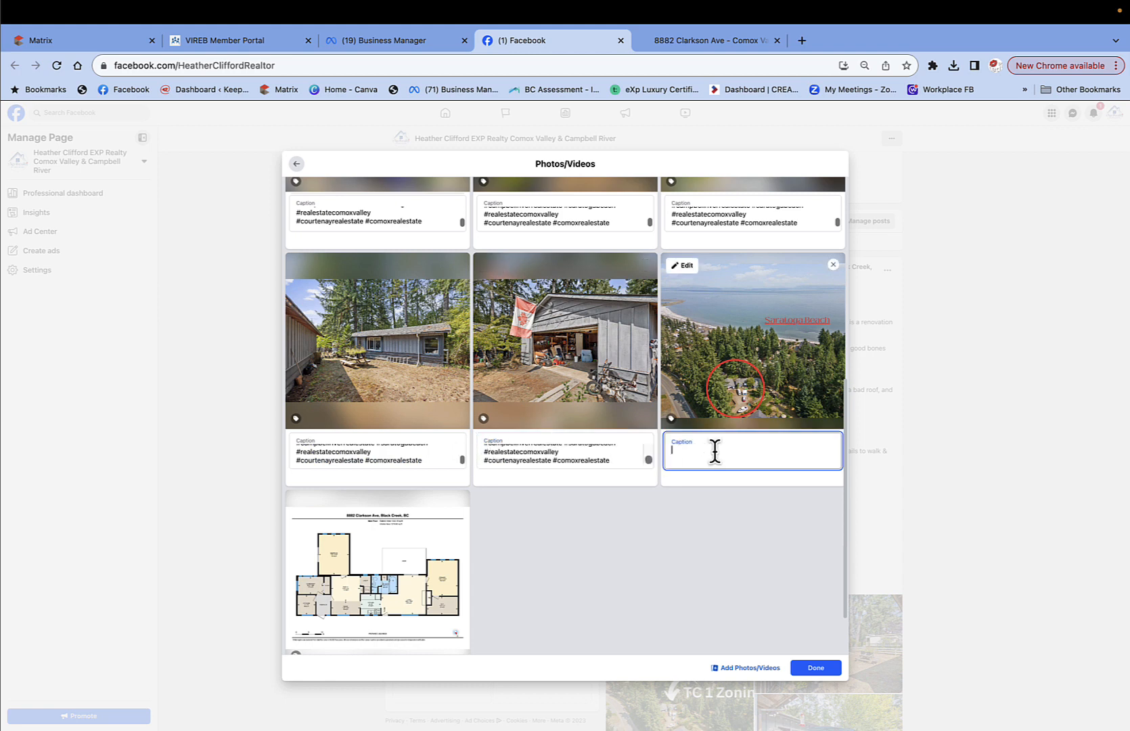
pyautogui.write('#campbellriverrealestate #saratogabeach #realestatecomoxvalley #courtenayrealestate #comoxrealestate')
pyautogui.scroll(-2, 354, 612)
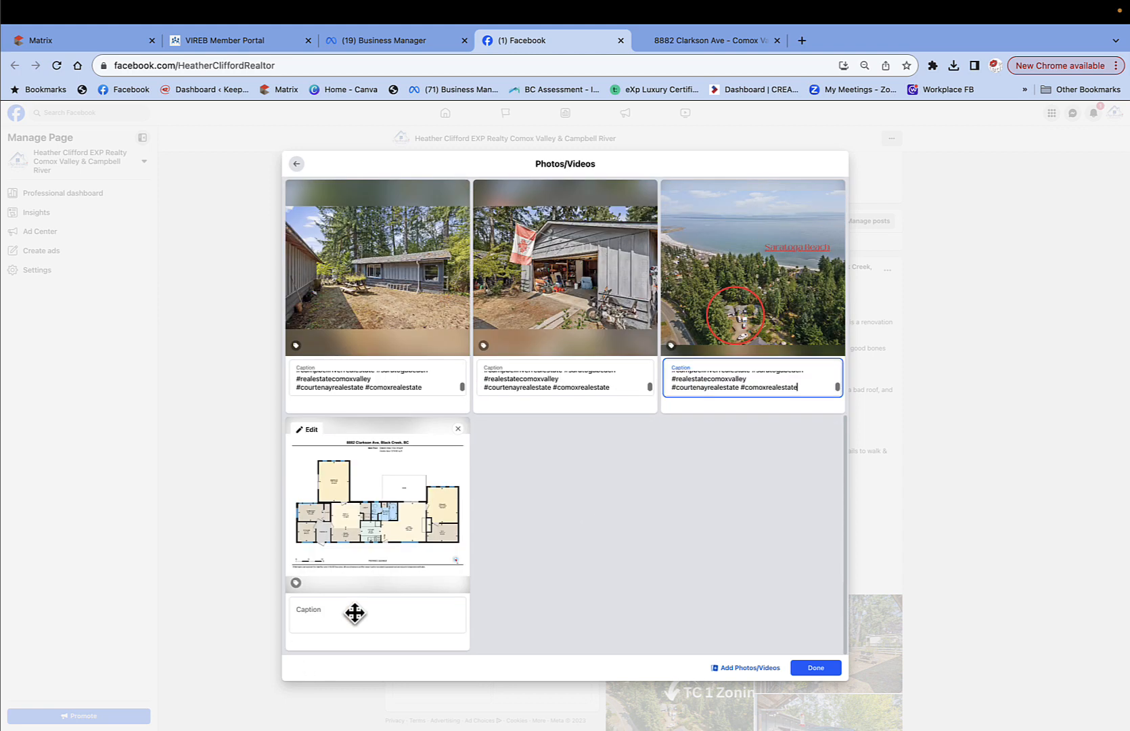
pyautogui.click(311, 617)
pyautogui.press('super+v')
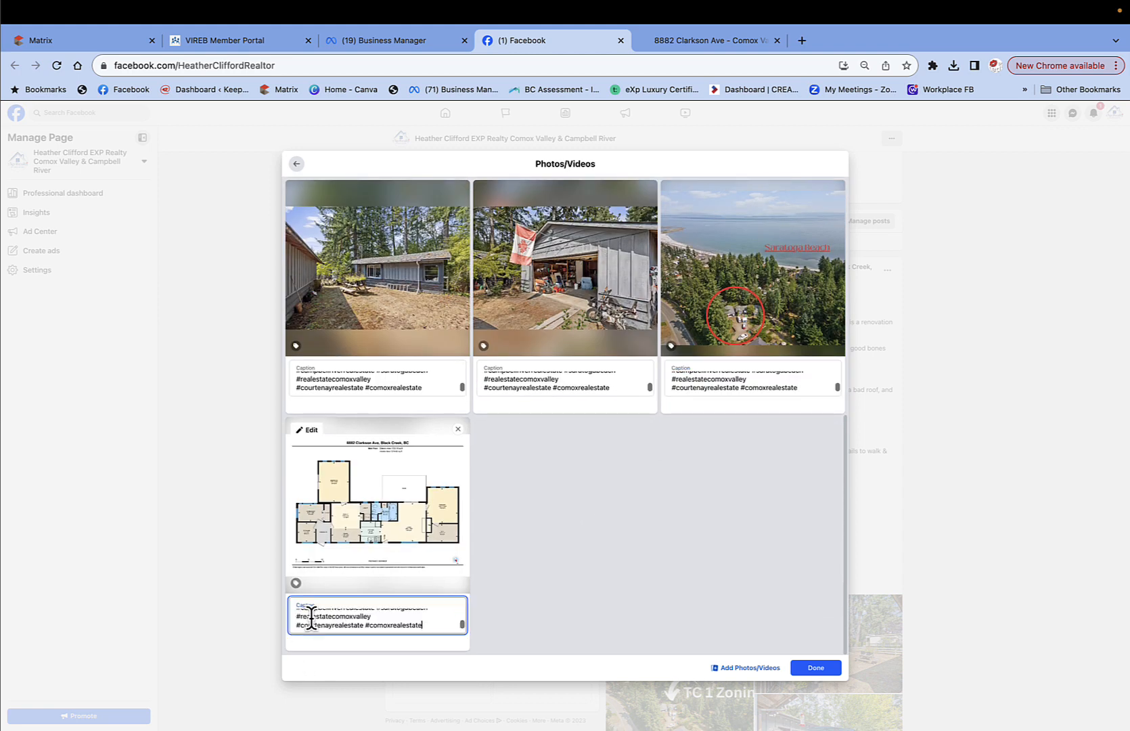
pyautogui.click(817, 668)
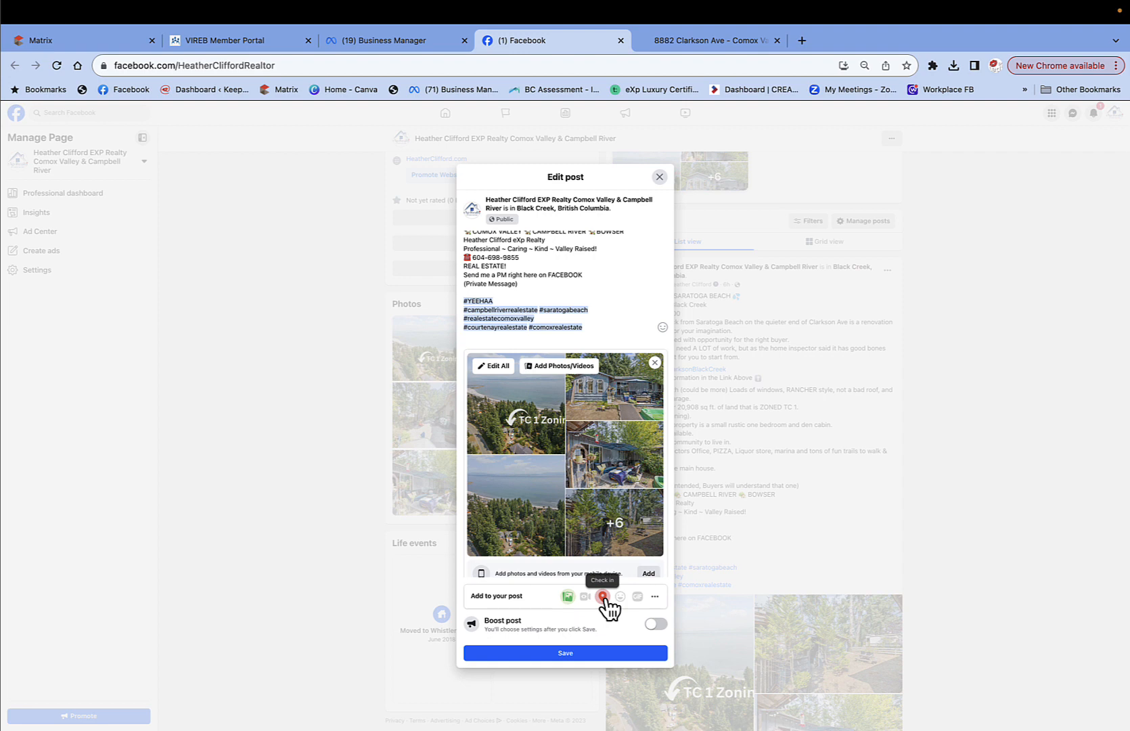
# Save the Edit post dialog changes to the Clarkson Ave listing post.
pyautogui.click(576, 652)
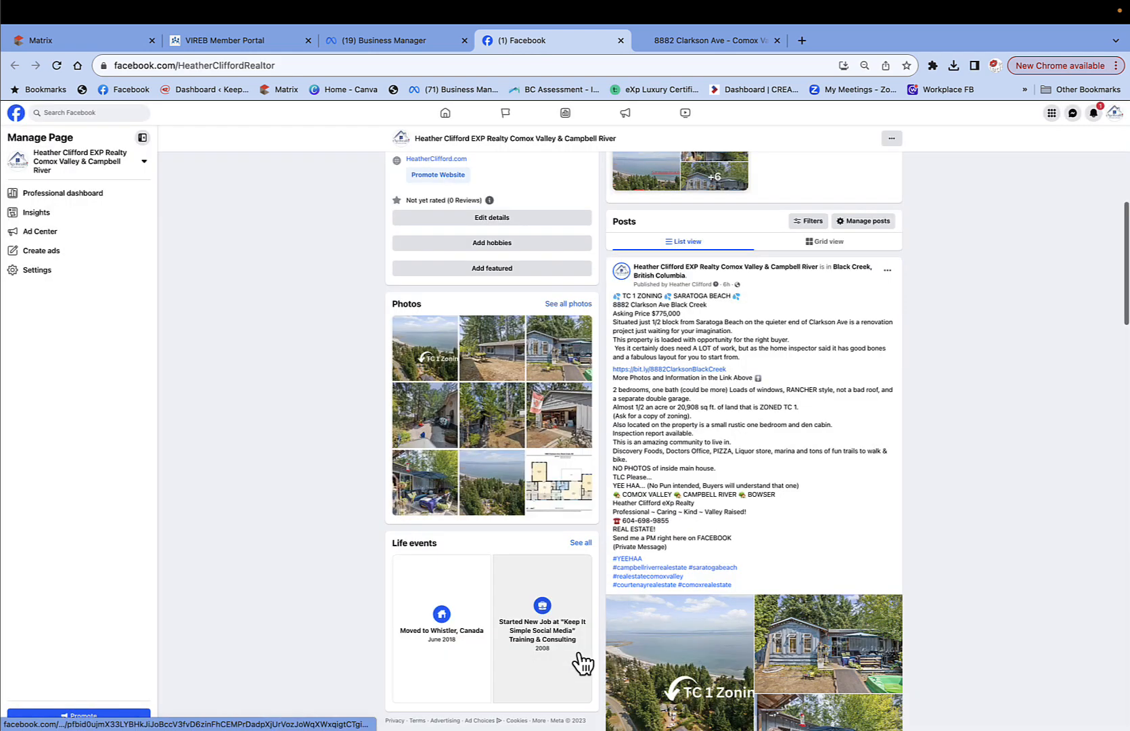
# Scroll over the saved Black Creek post to check its text and TC 1 Zoning-led photo grid.
pyautogui.scroll(-3, 790, 516)
pyautogui.scroll(2, 793, 526)
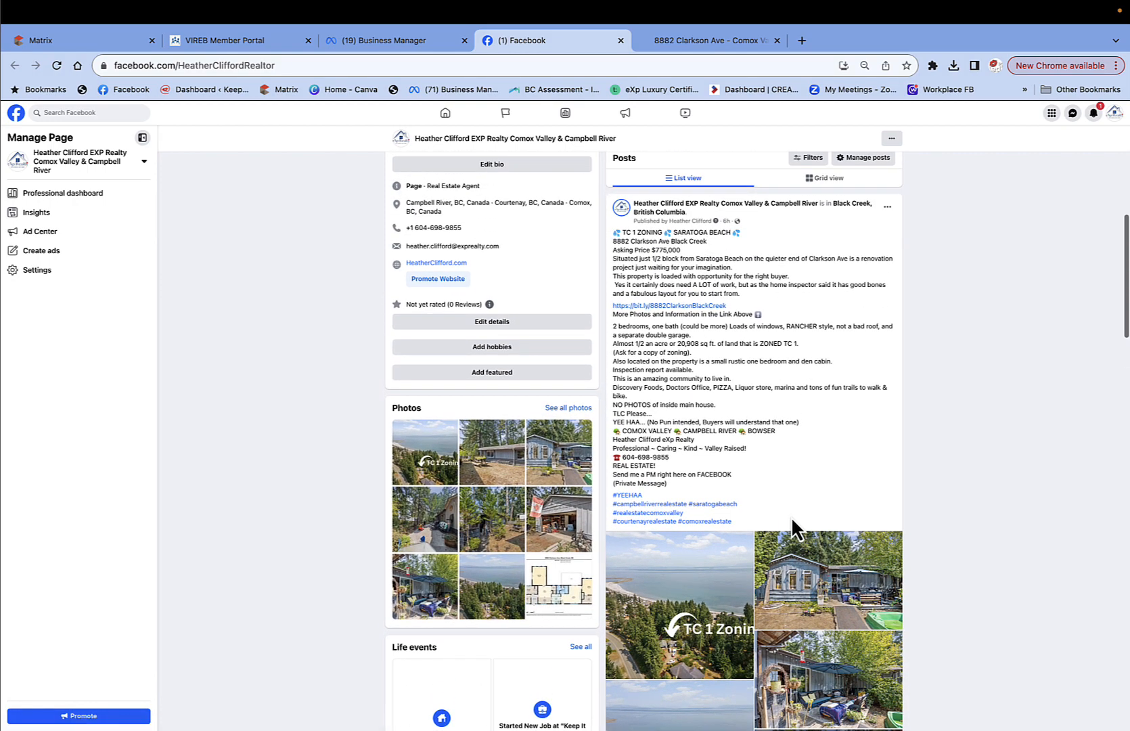
pyautogui.scroll(-5, 792, 524)
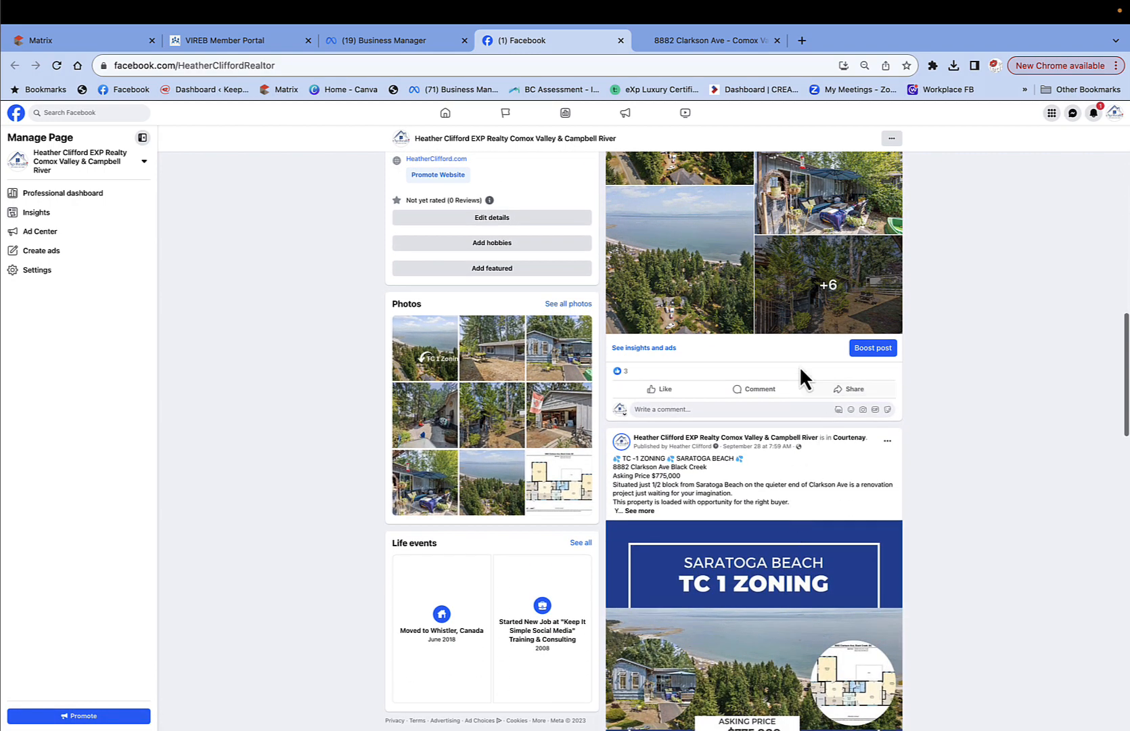
pyautogui.scroll(3, 777, 376)
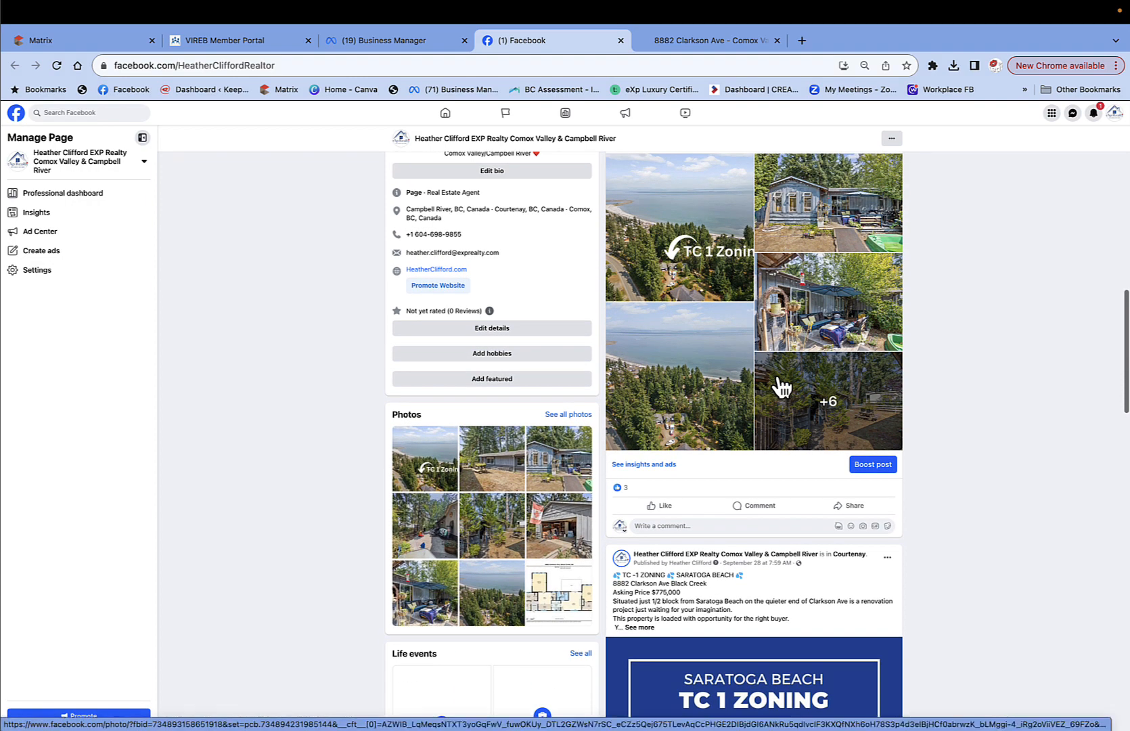
pyautogui.scroll(10, 781, 387)
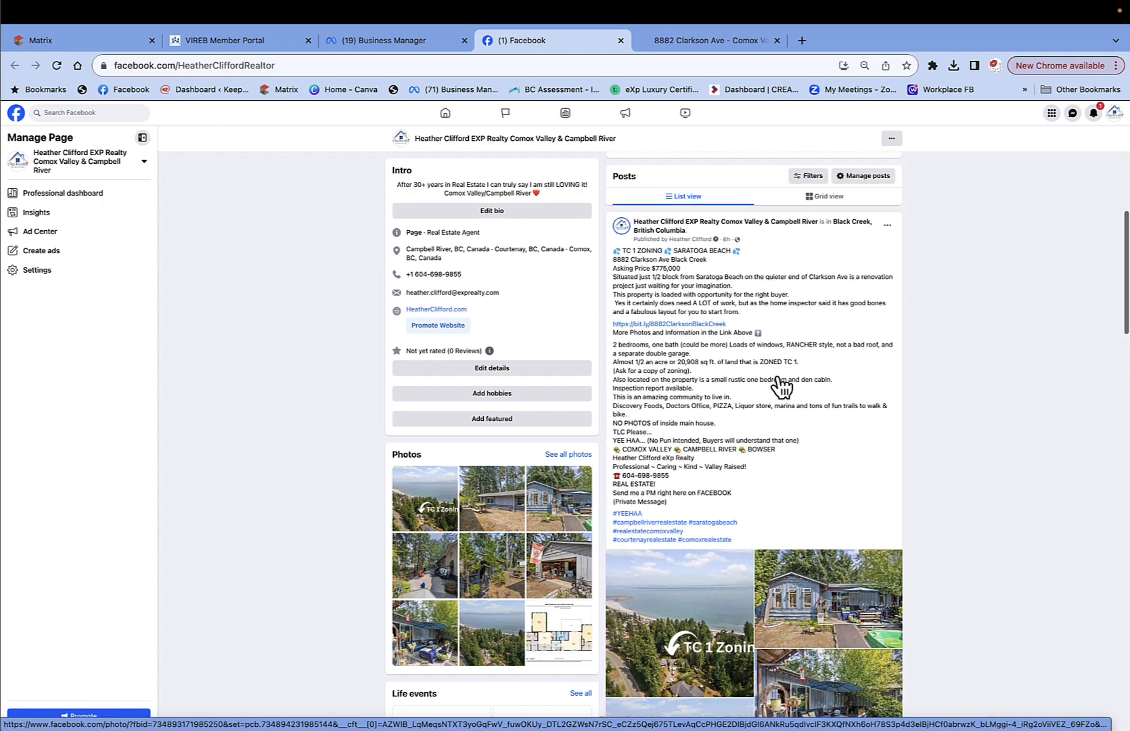
pyautogui.scroll(-5, 780, 379)
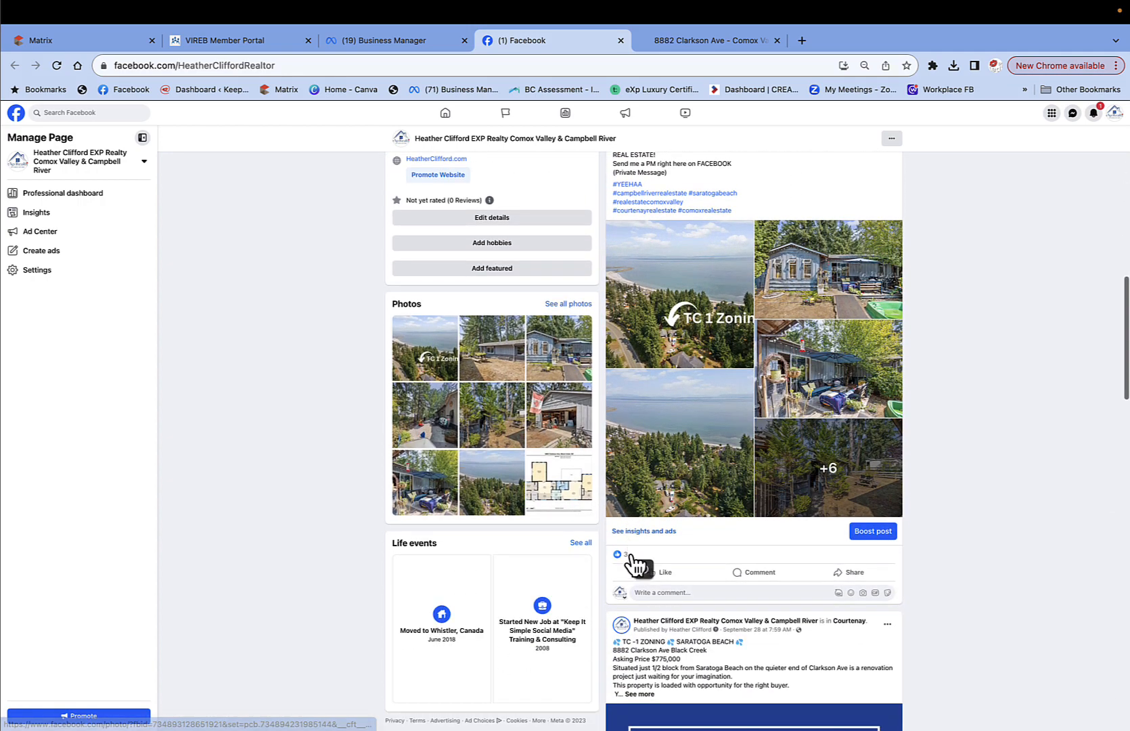
pyautogui.moveTo(626, 554)
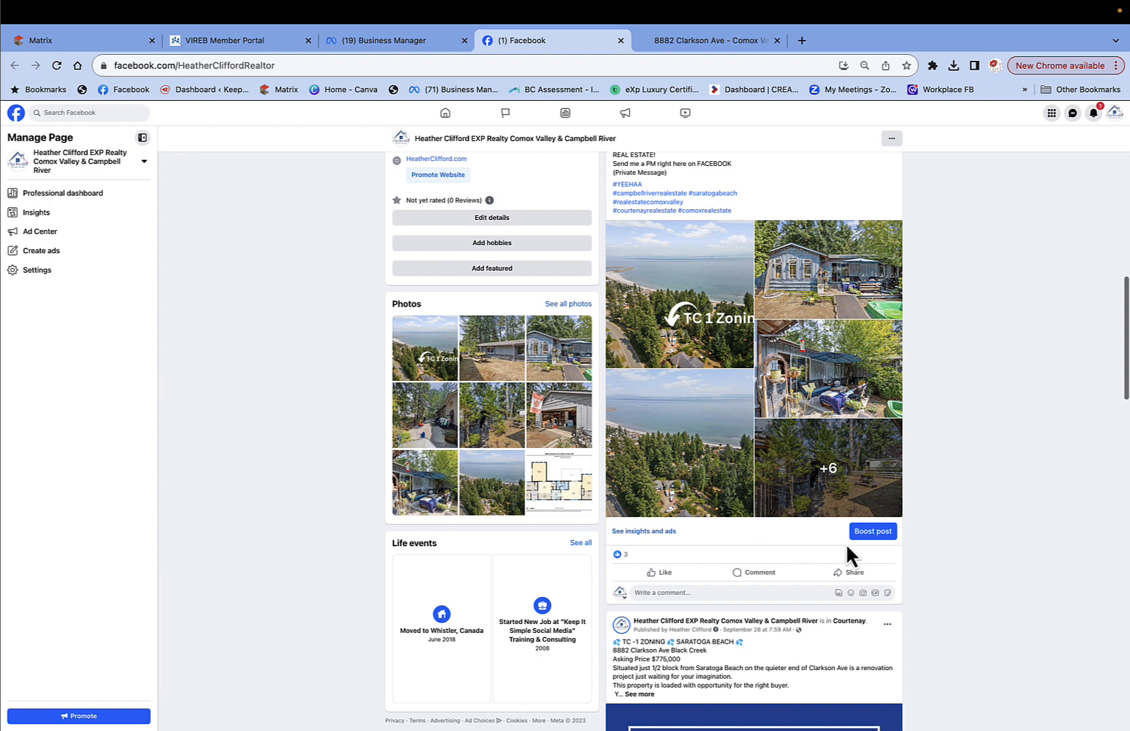
# Start boosting the listing post and remove the ad's action button.
pyautogui.click(882, 538)
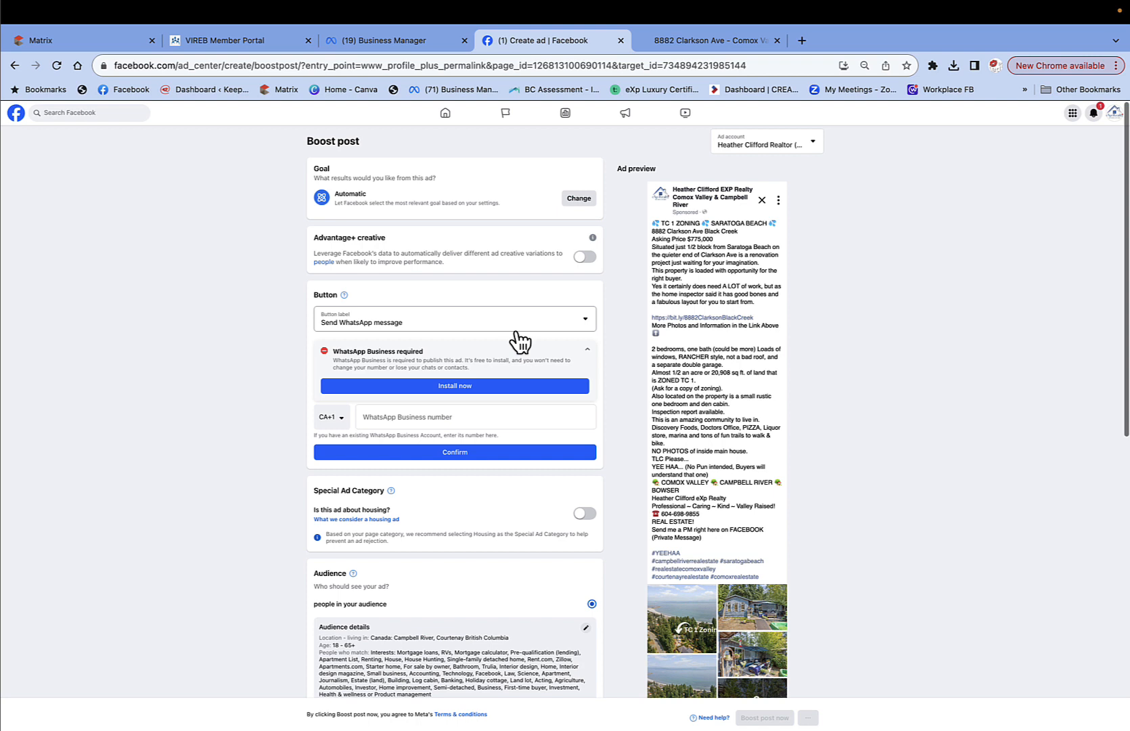
pyautogui.click(585, 319)
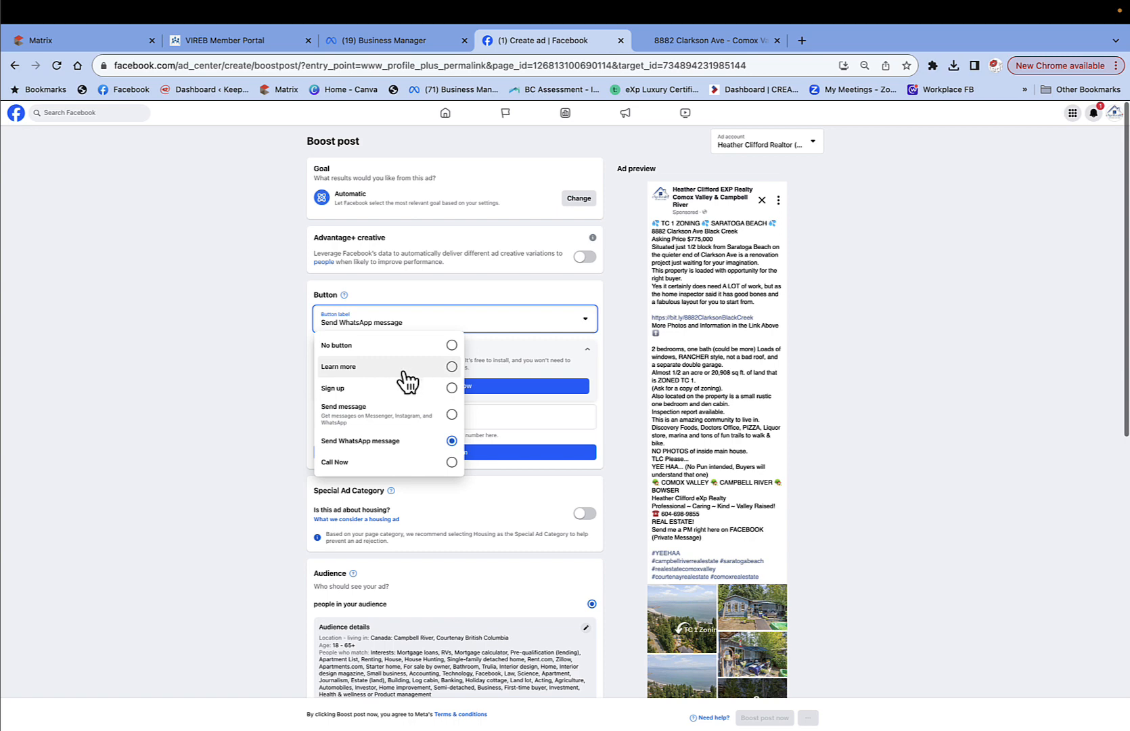
pyautogui.scroll(-2, 408, 381)
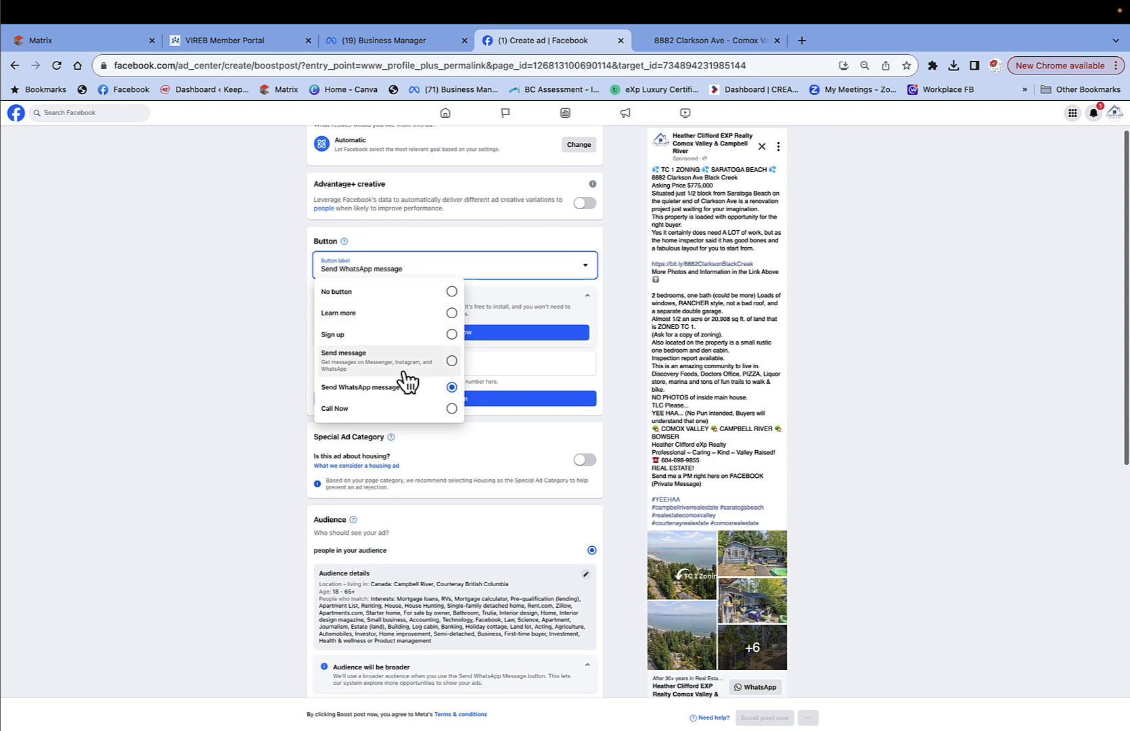
pyautogui.click(436, 298)
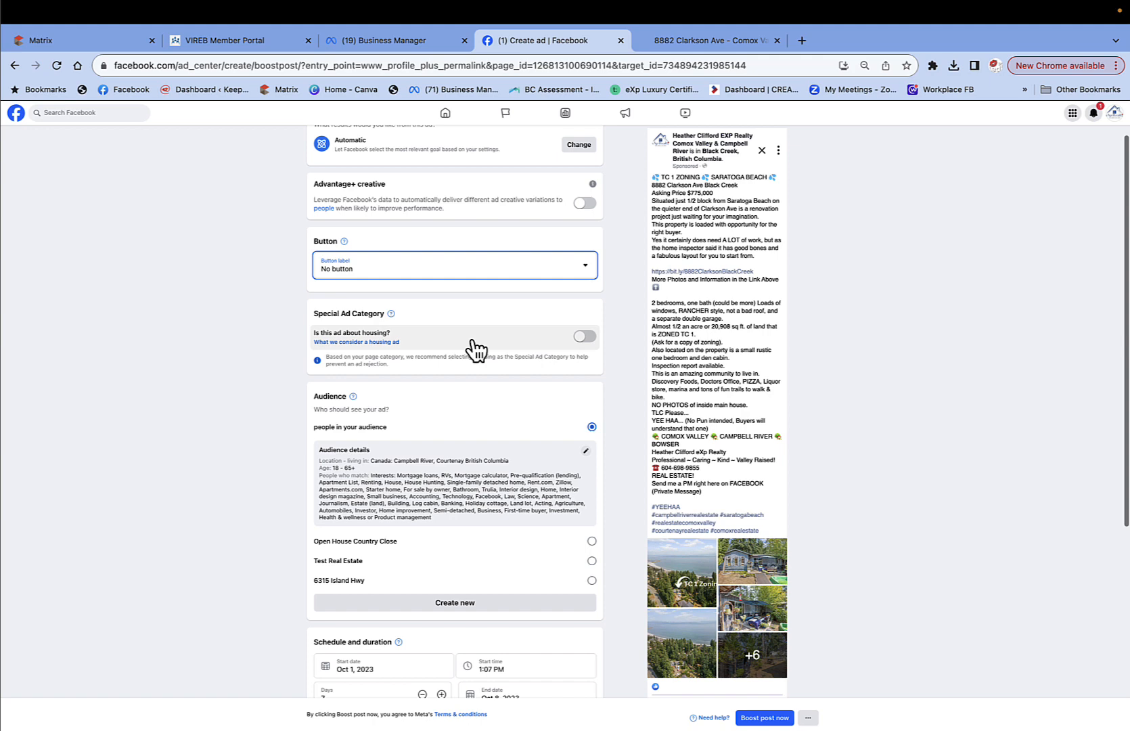
# Mark the ad as housing-related and open the audience editor for Courtenay and Campbell River.
pyautogui.click(594, 337)
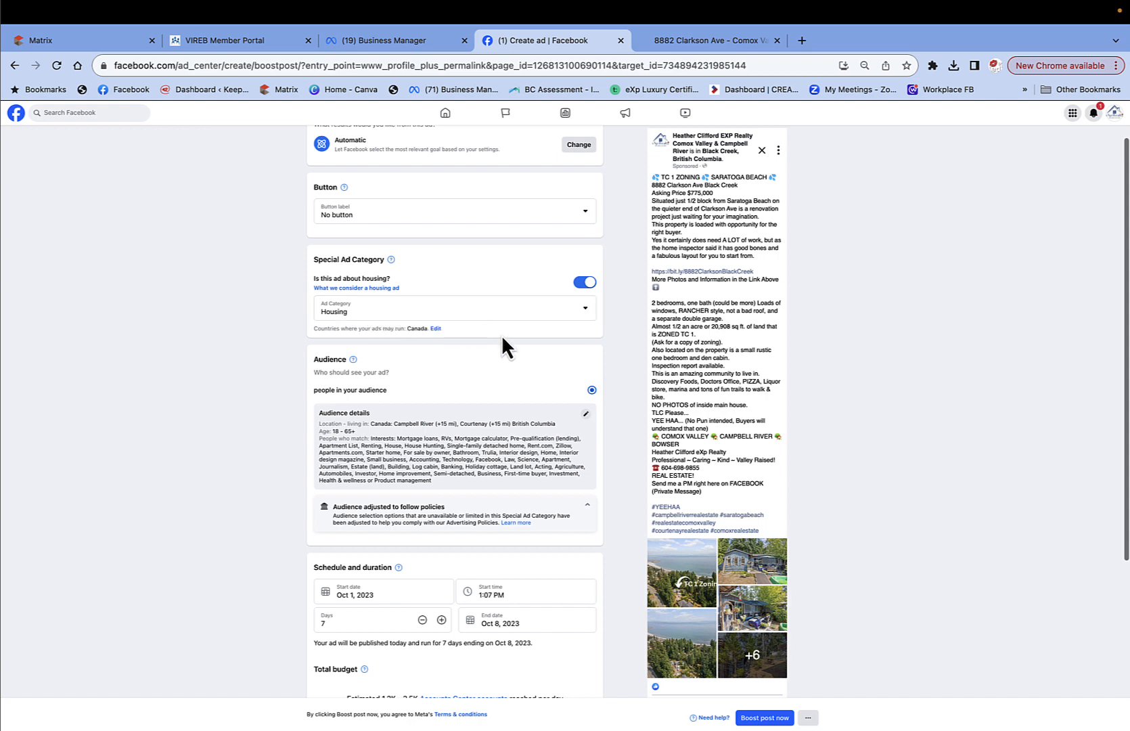
pyautogui.scroll(-2, 502, 338)
pyautogui.scroll(-1, 501, 346)
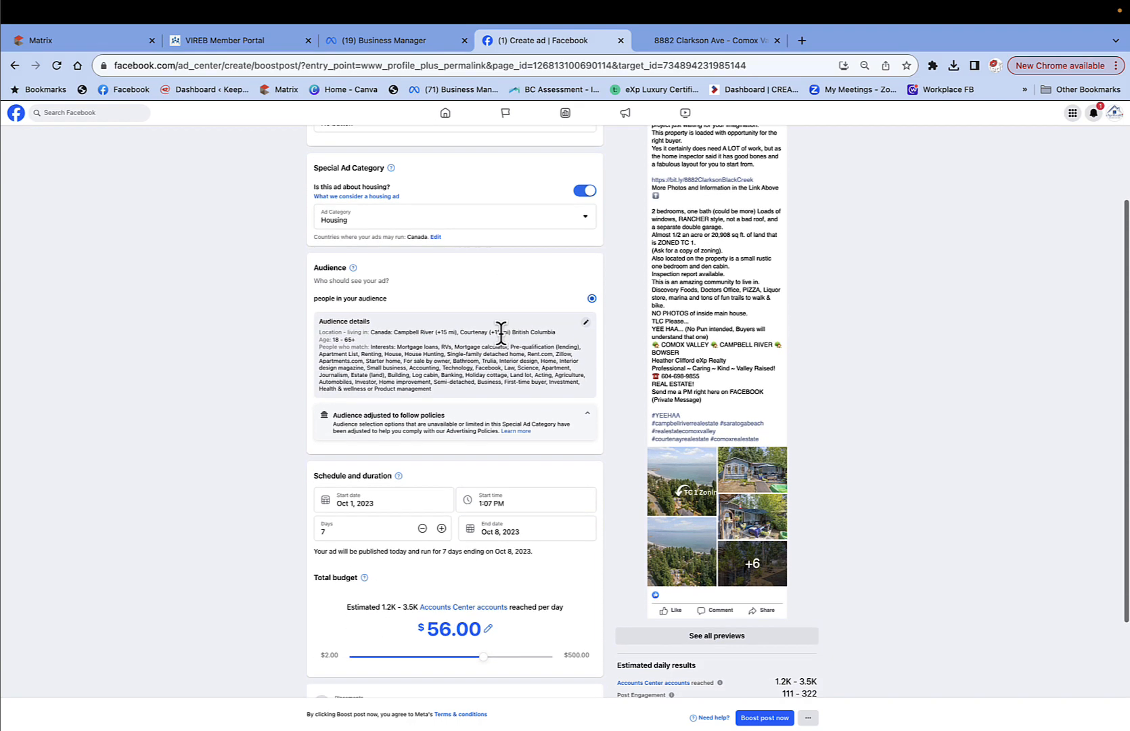
pyautogui.click(586, 323)
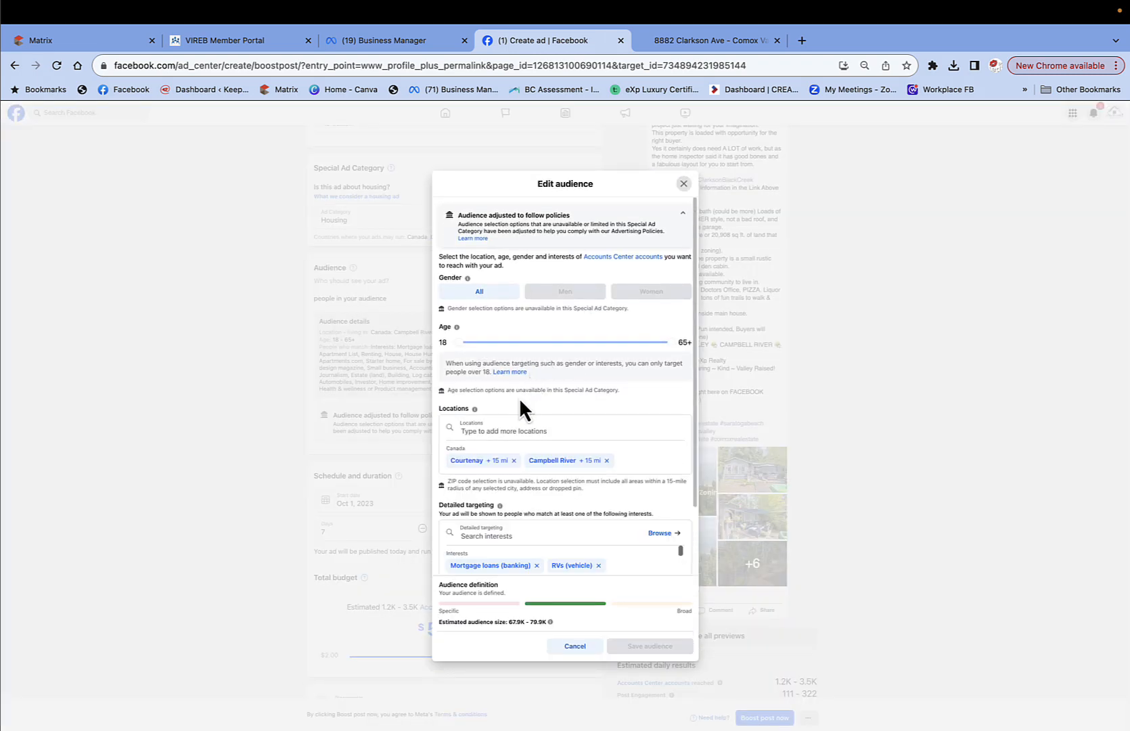
# Add Vancouver and Victoria, British Columbia as target locations in the audience.
pyautogui.click(479, 428)
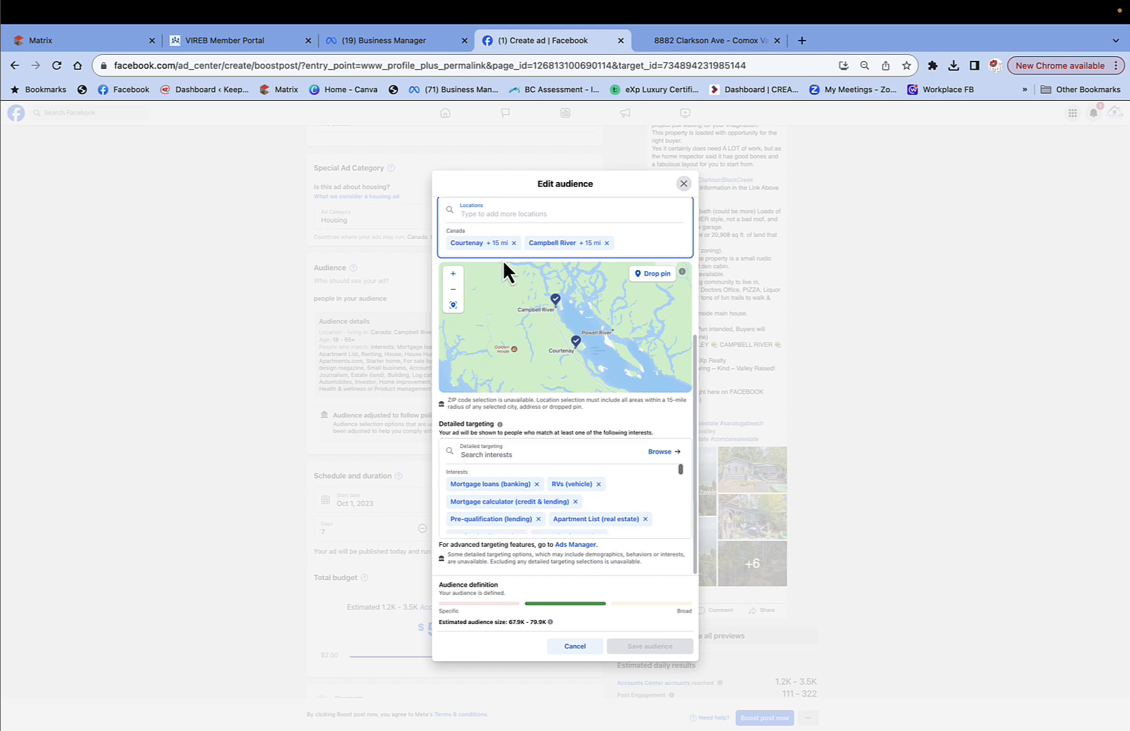
pyautogui.write('vancouver')
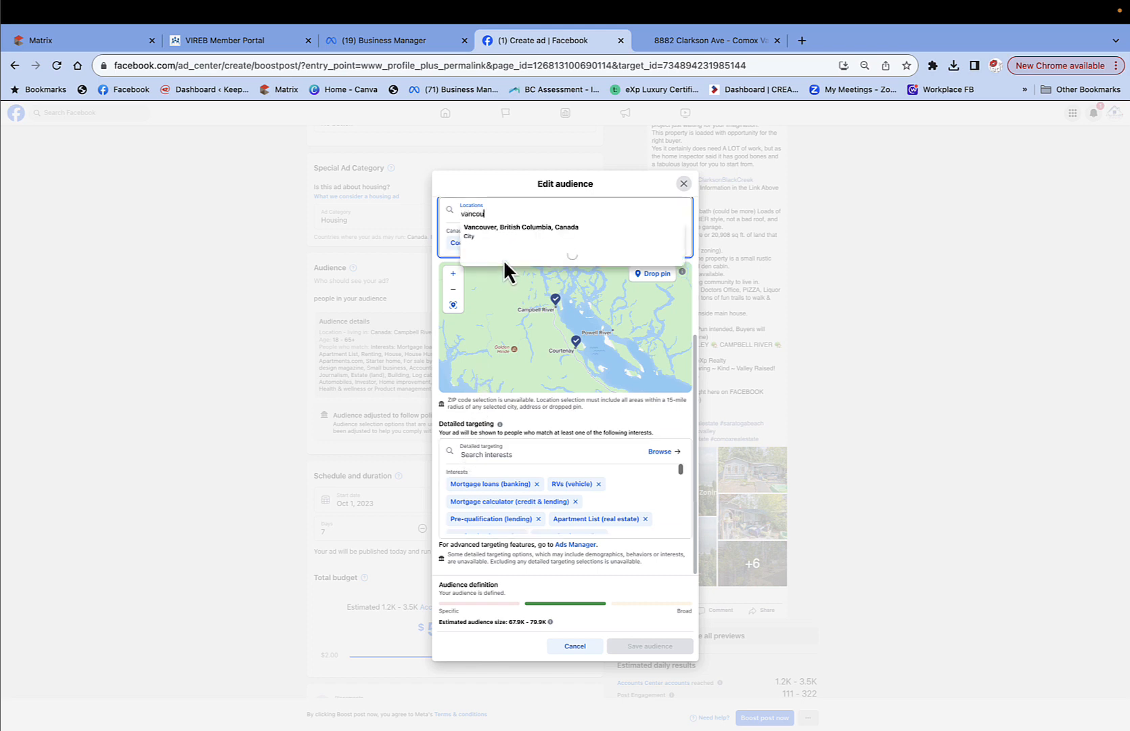
pyautogui.click(547, 230)
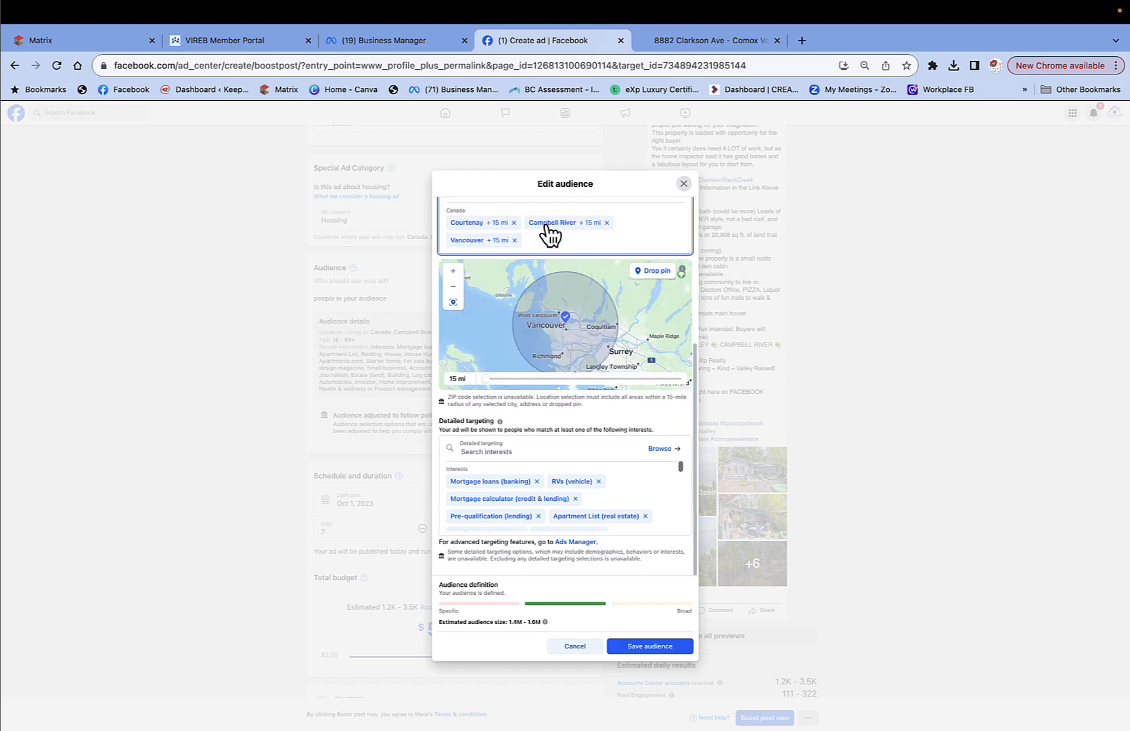
pyautogui.scroll(1, 546, 225)
pyautogui.write('vi')
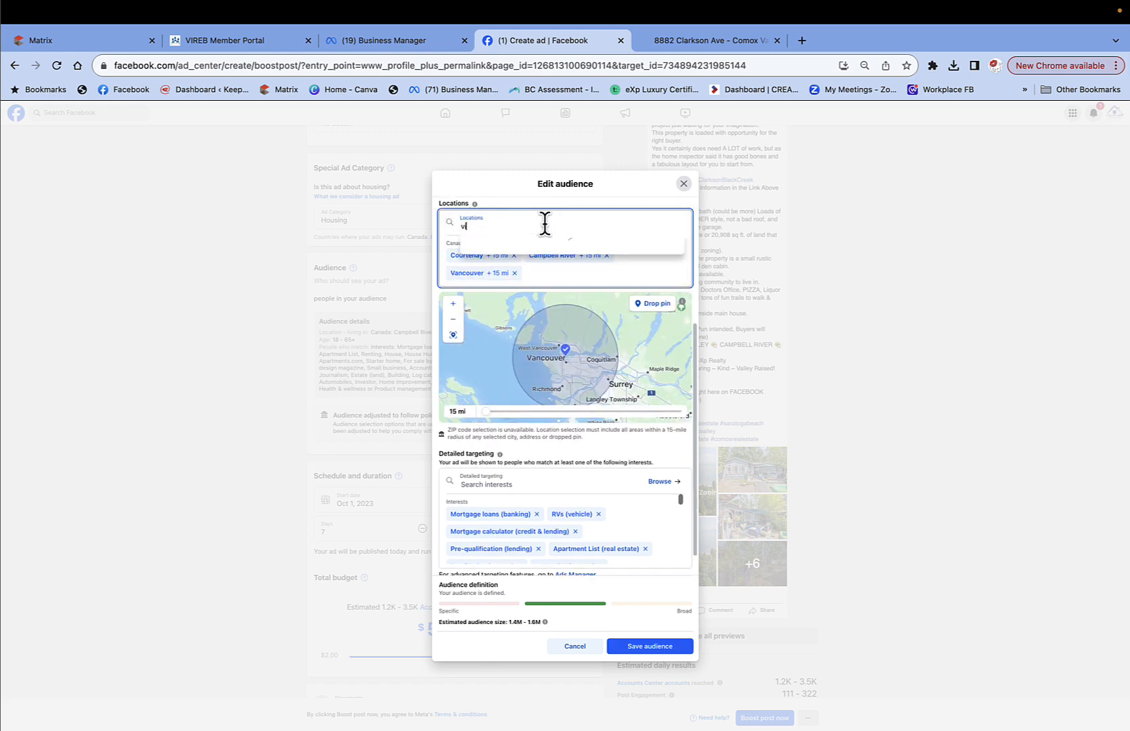
pyautogui.write('ctoria br')
pyautogui.click(545, 241)
pyautogui.scroll(-1, 535, 244)
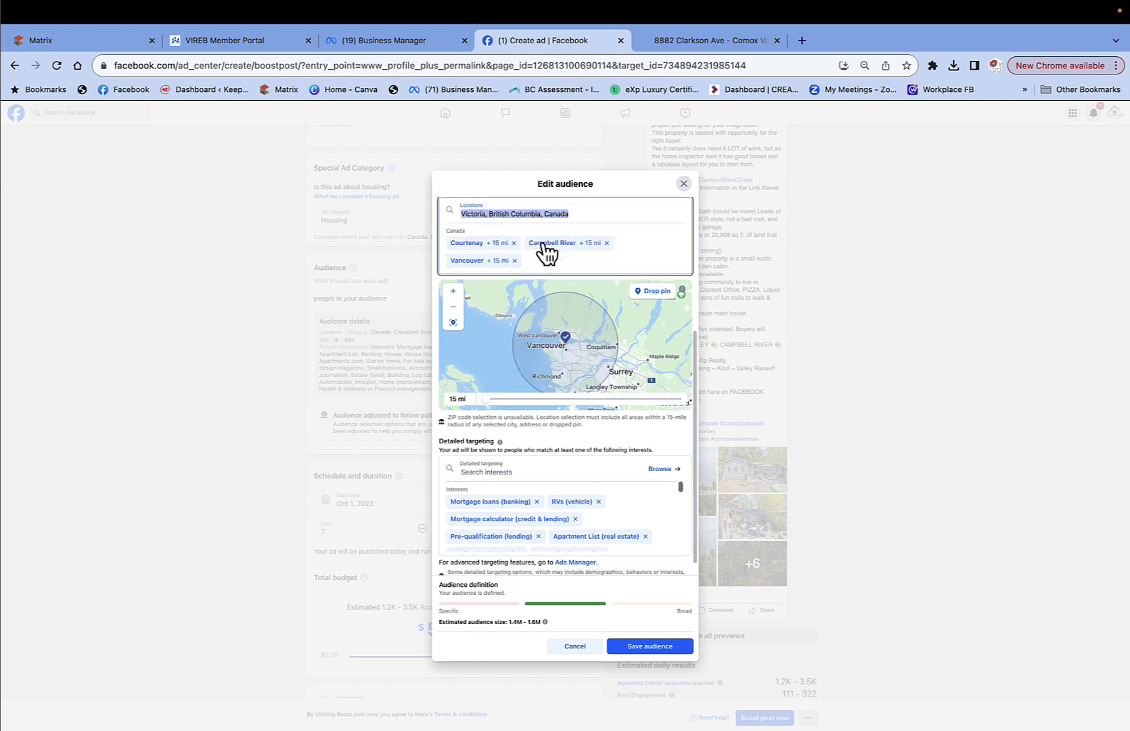
pyautogui.scroll(4, 515, 228)
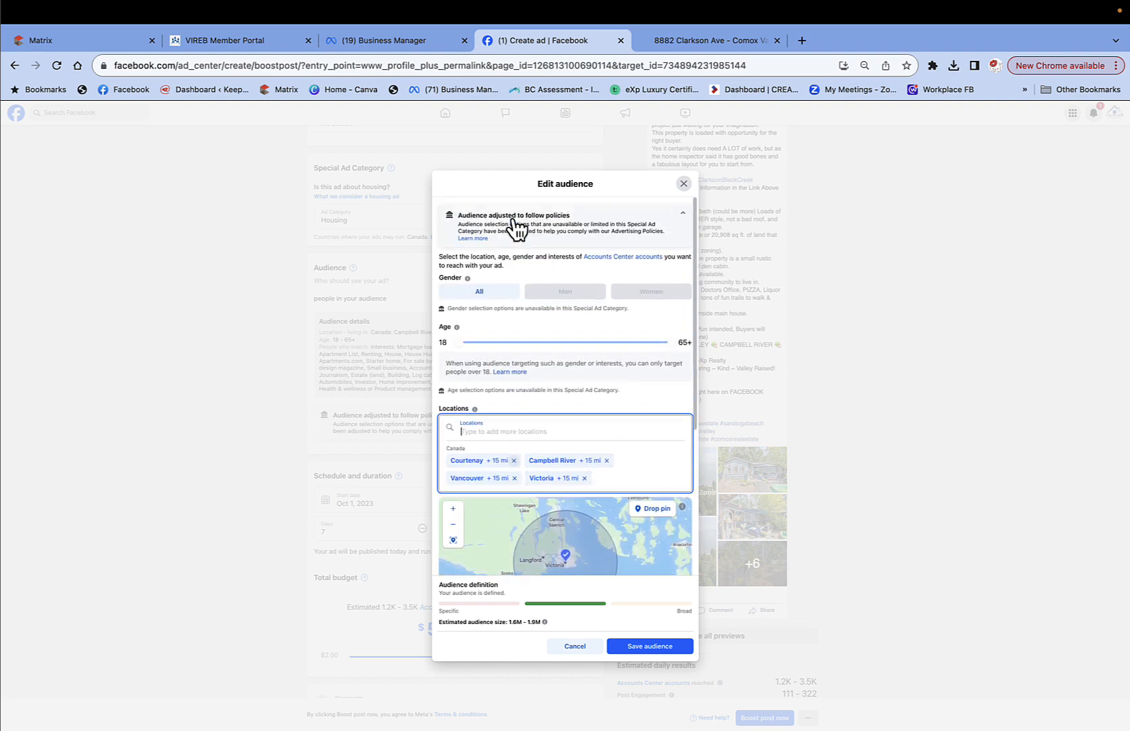
# Add Squamish and Calgary, Alberta as locations, then save the expanded audience.
pyautogui.click(477, 429)
pyautogui.write('squamish')
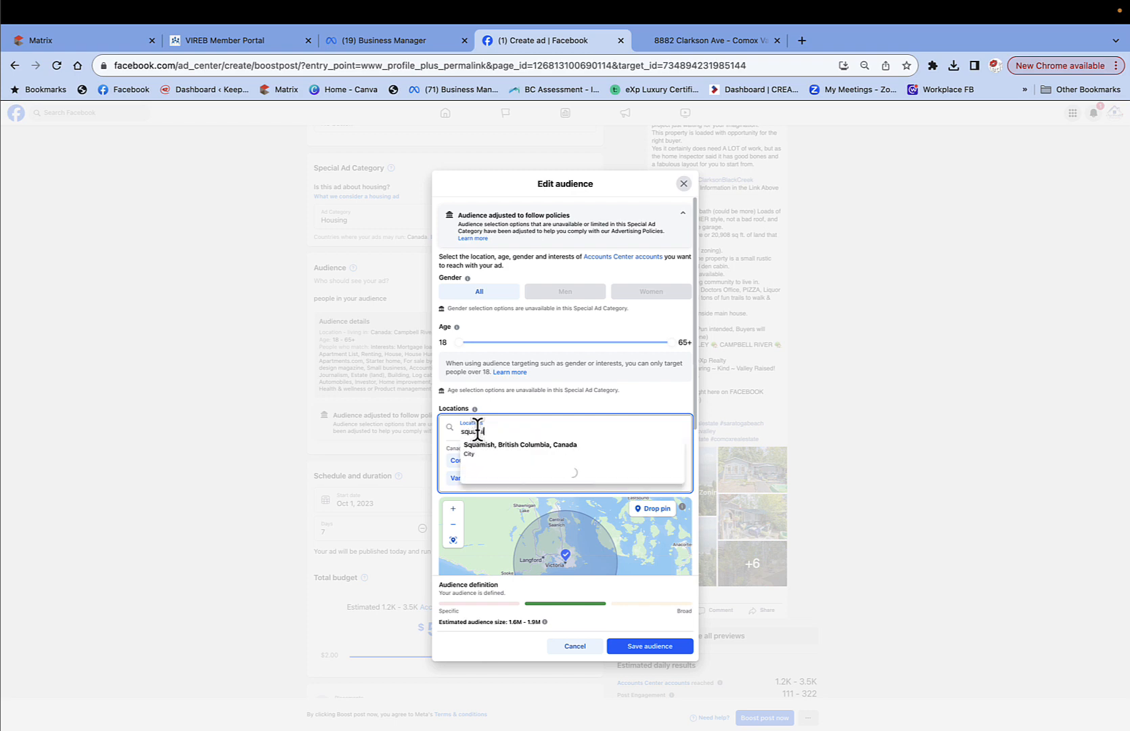
pyautogui.click(480, 449)
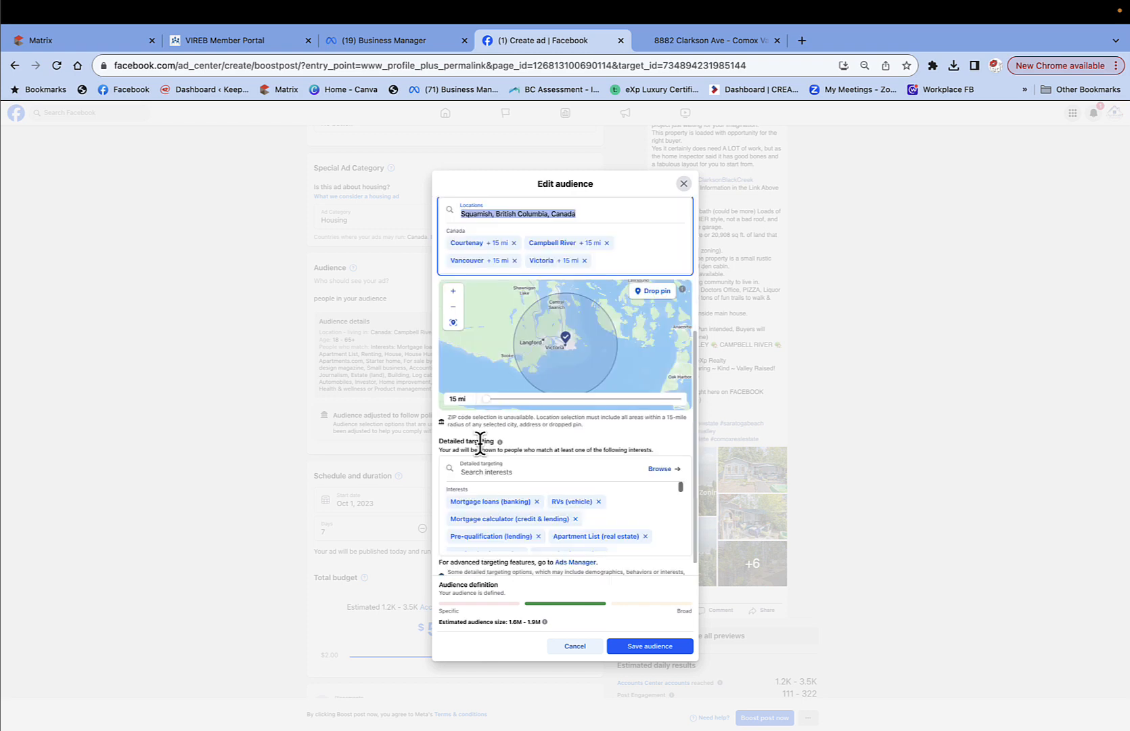
pyautogui.scroll(5, 515, 253)
pyautogui.click(470, 427)
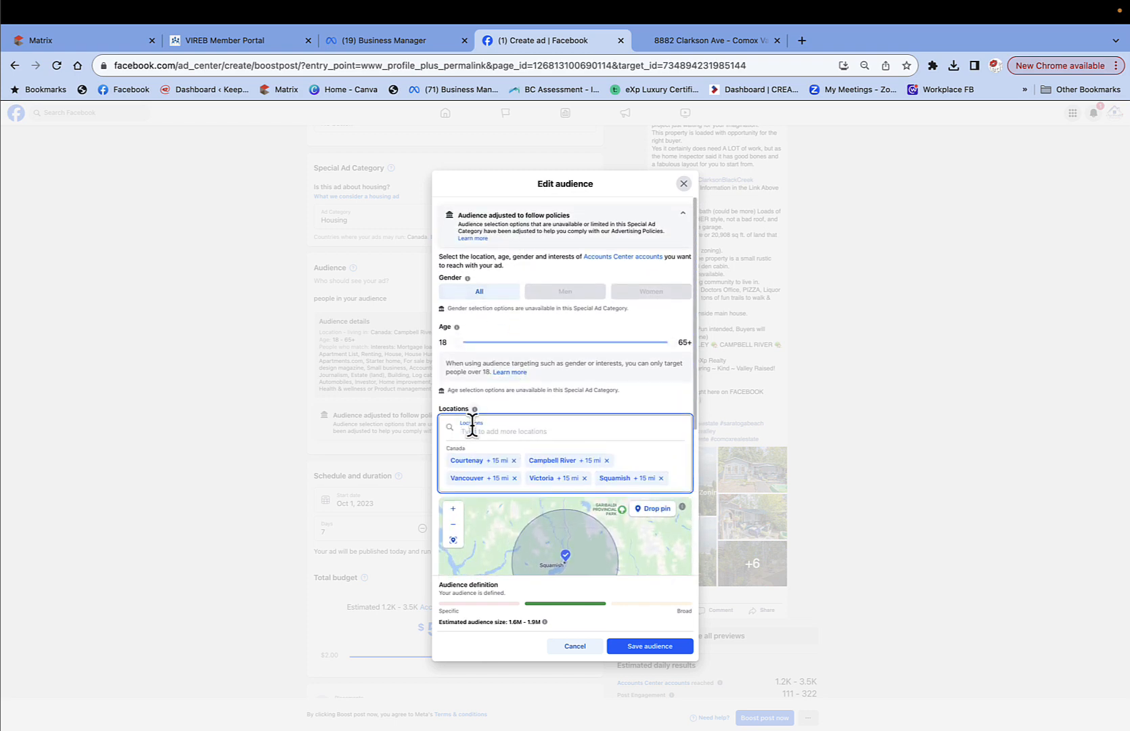
pyautogui.write('dalgary')
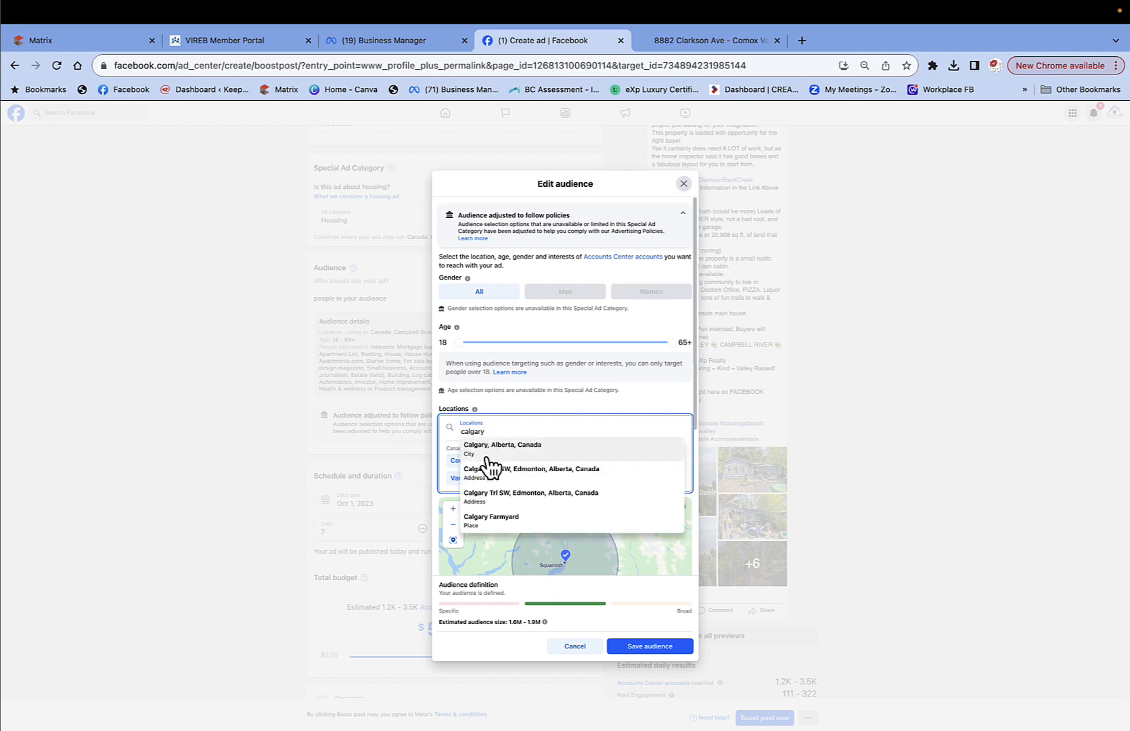
pyautogui.click(488, 447)
pyautogui.scroll(-5, 579, 480)
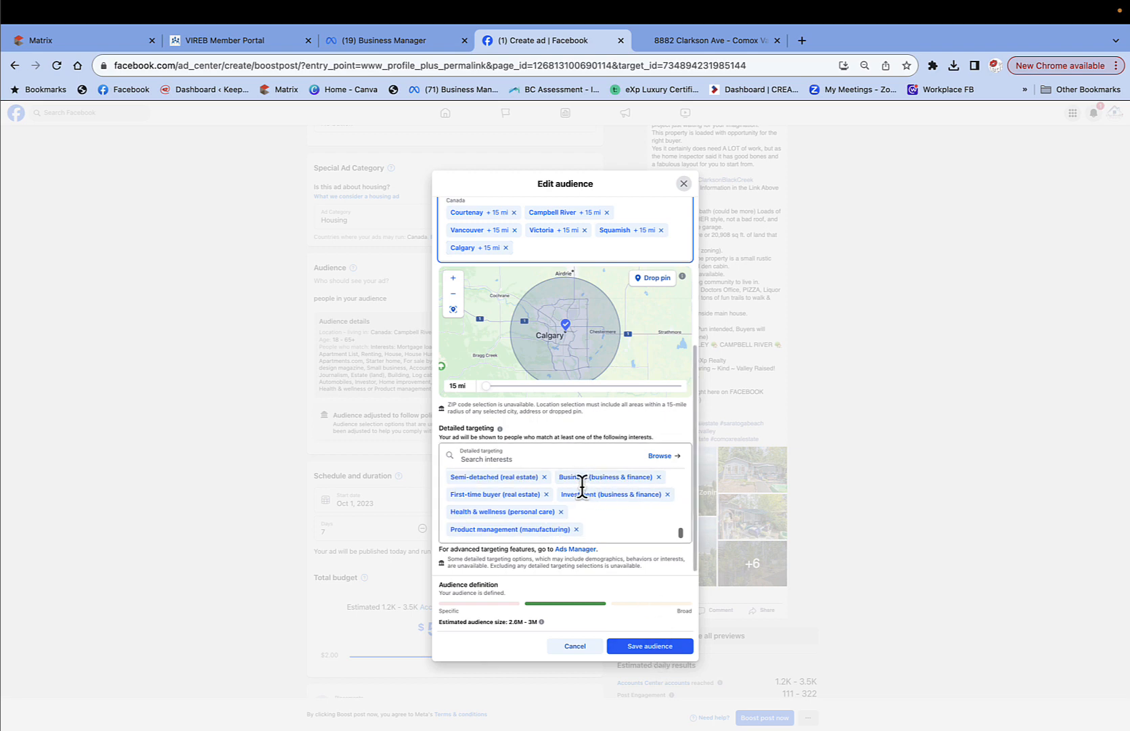
pyautogui.scroll(5, 581, 485)
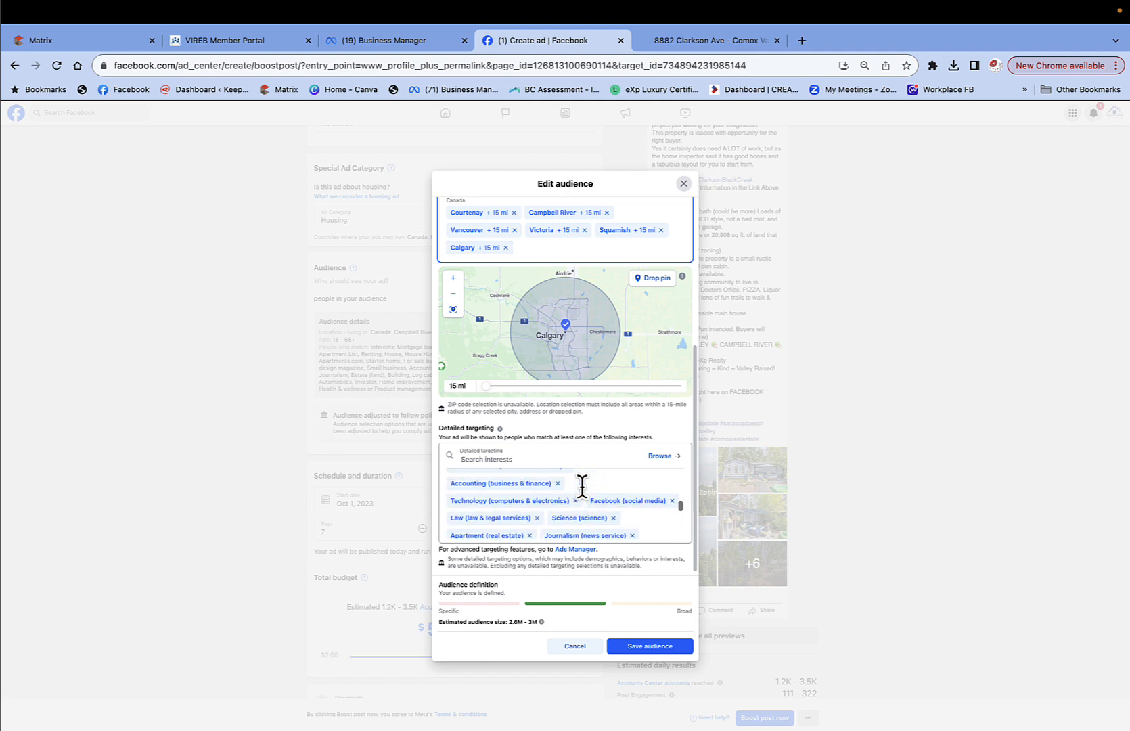
pyautogui.scroll(5, 582, 485)
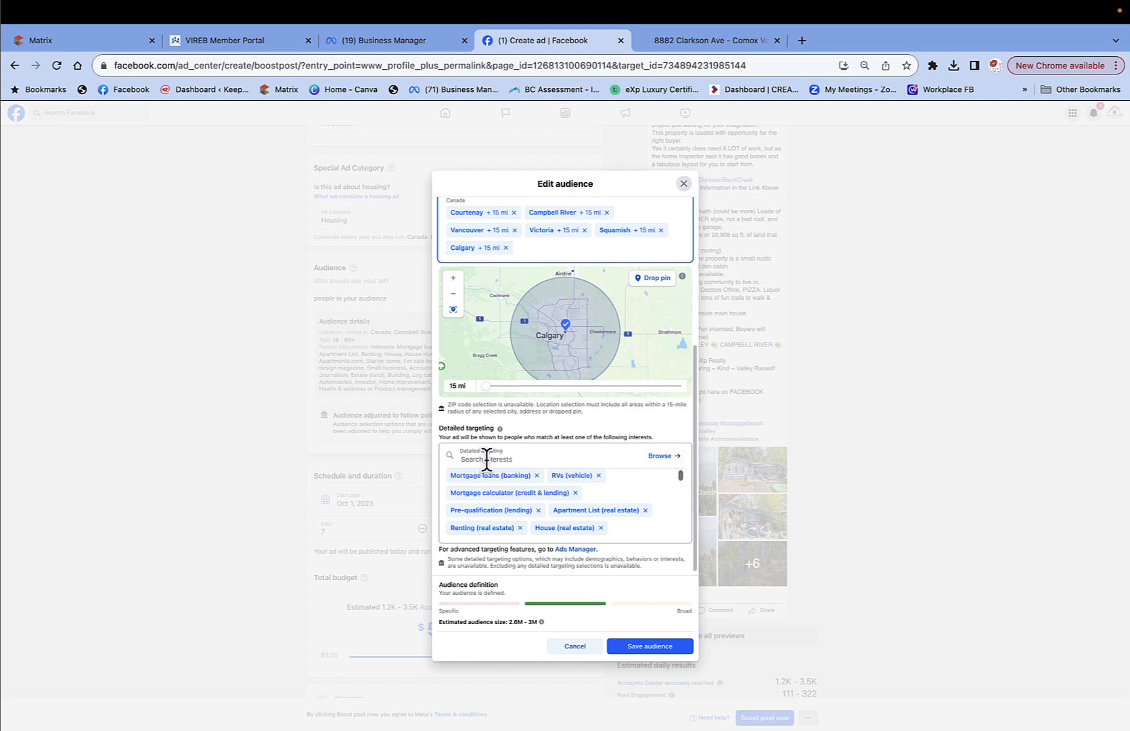
pyautogui.click(634, 646)
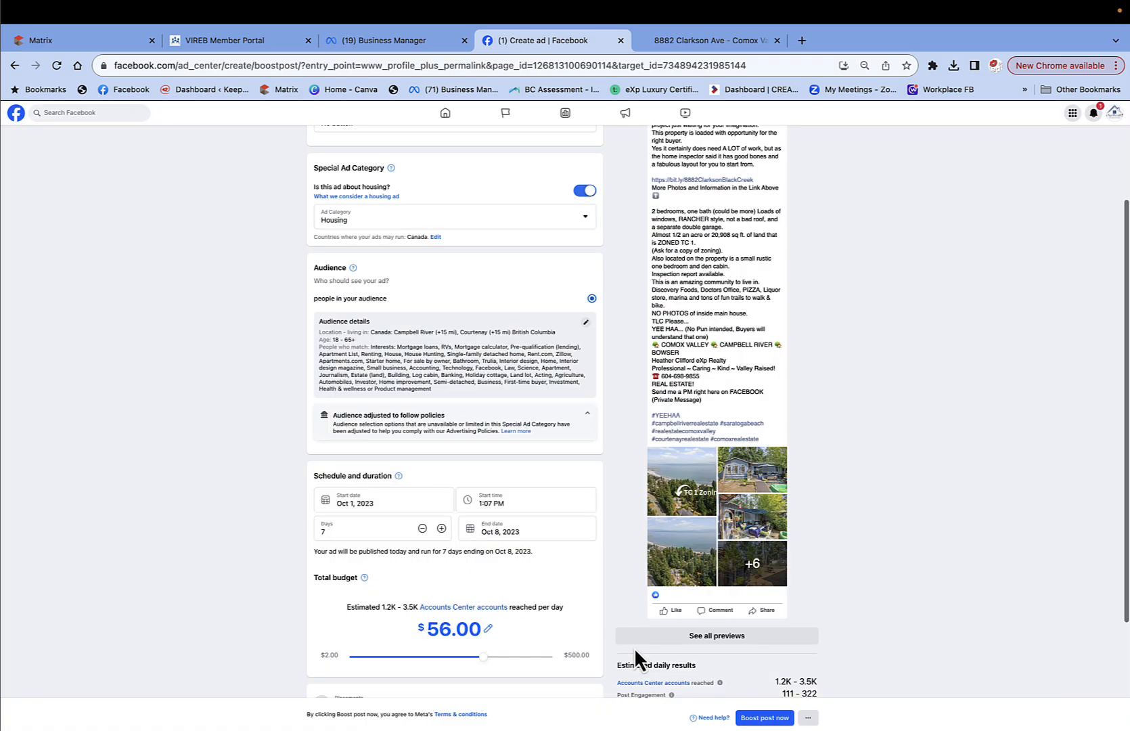
# Set the ad's end date to Oct 31, 2023.
pyautogui.scroll(-3, 527, 434)
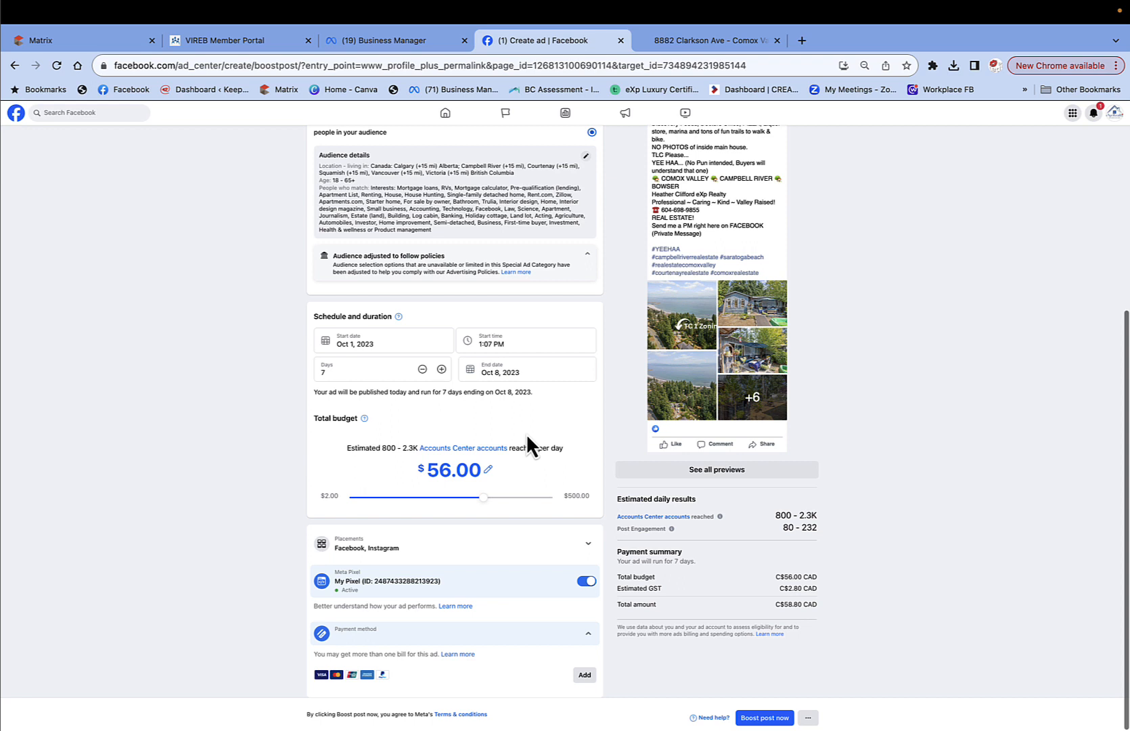
pyautogui.click(472, 380)
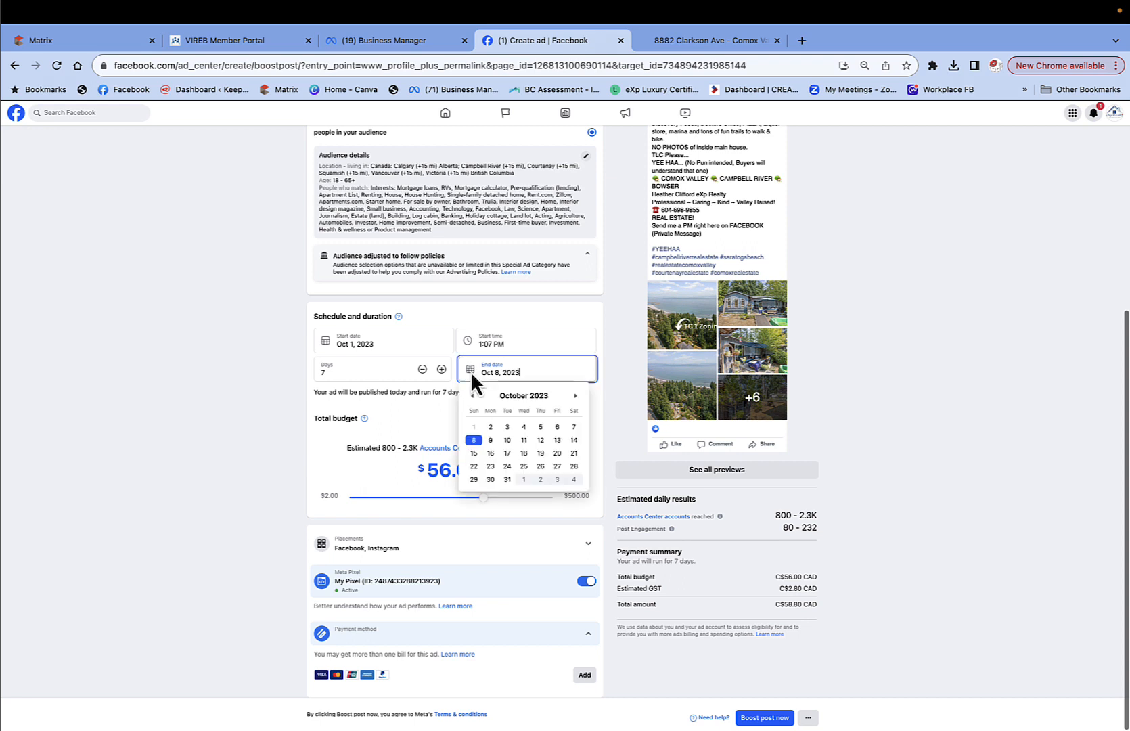
pyautogui.click(507, 479)
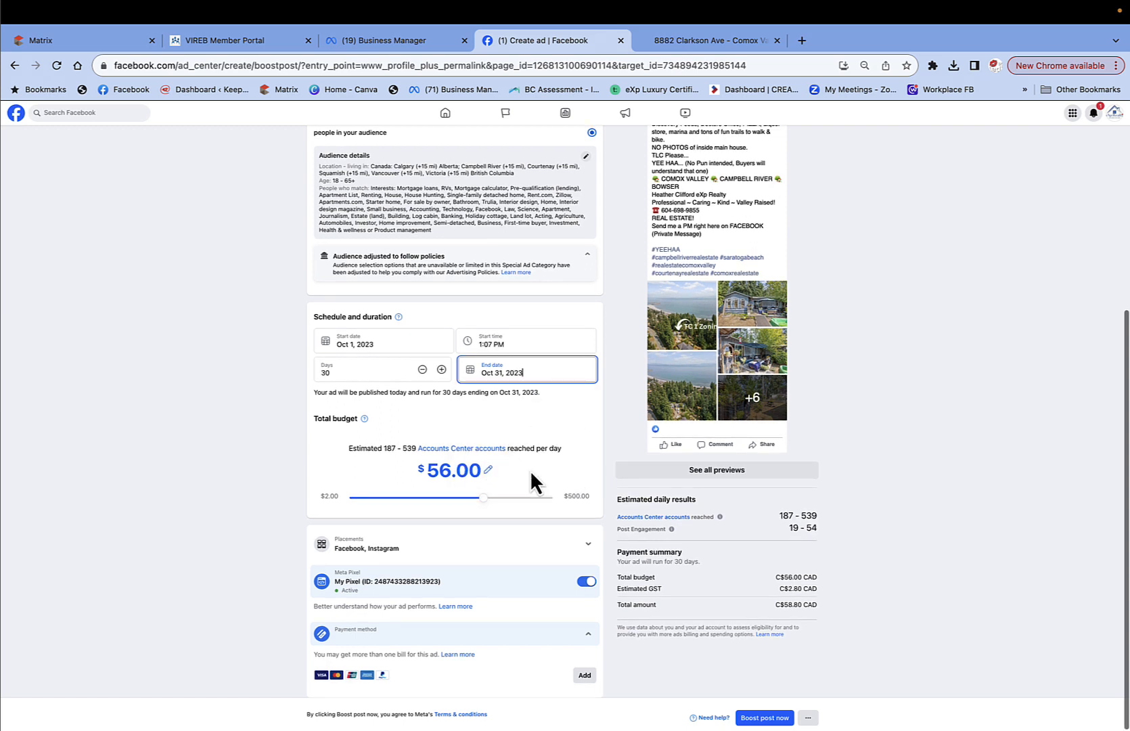
# Set the total budget to $40.00 and shorten the run to 29 days.
pyautogui.moveTo(479, 503); pyautogui.dragTo(455, 518)
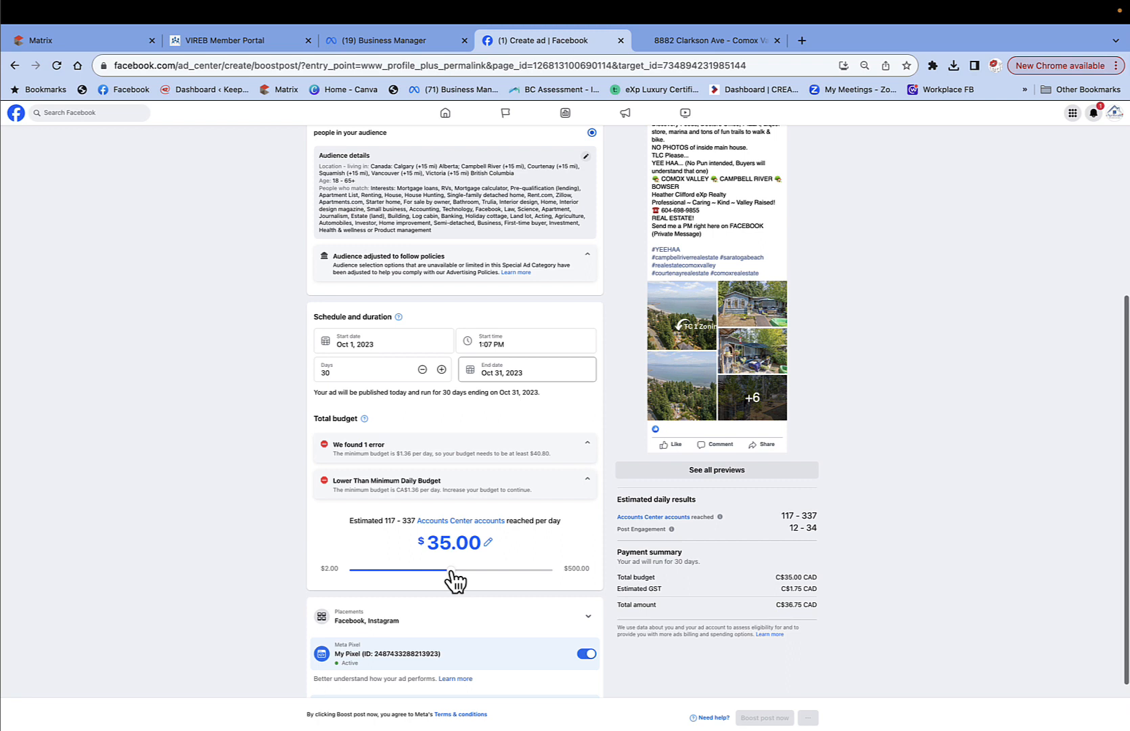
pyautogui.moveTo(455, 579); pyautogui.dragTo(459, 582)
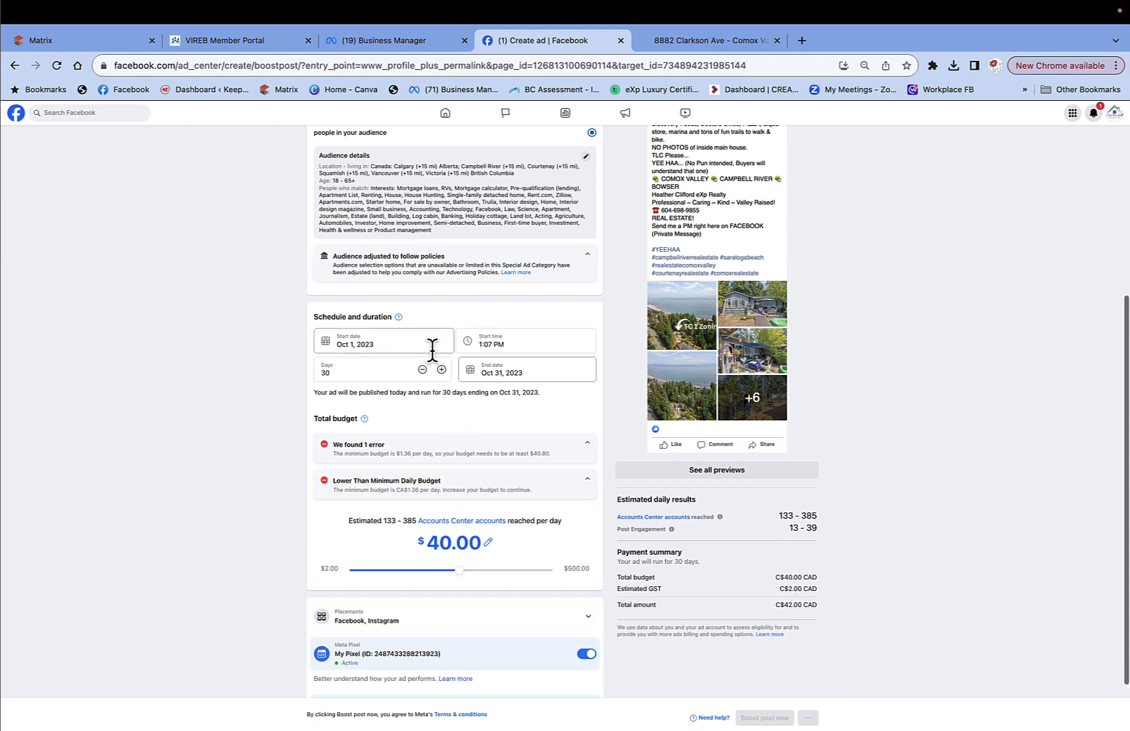
pyautogui.click(422, 369)
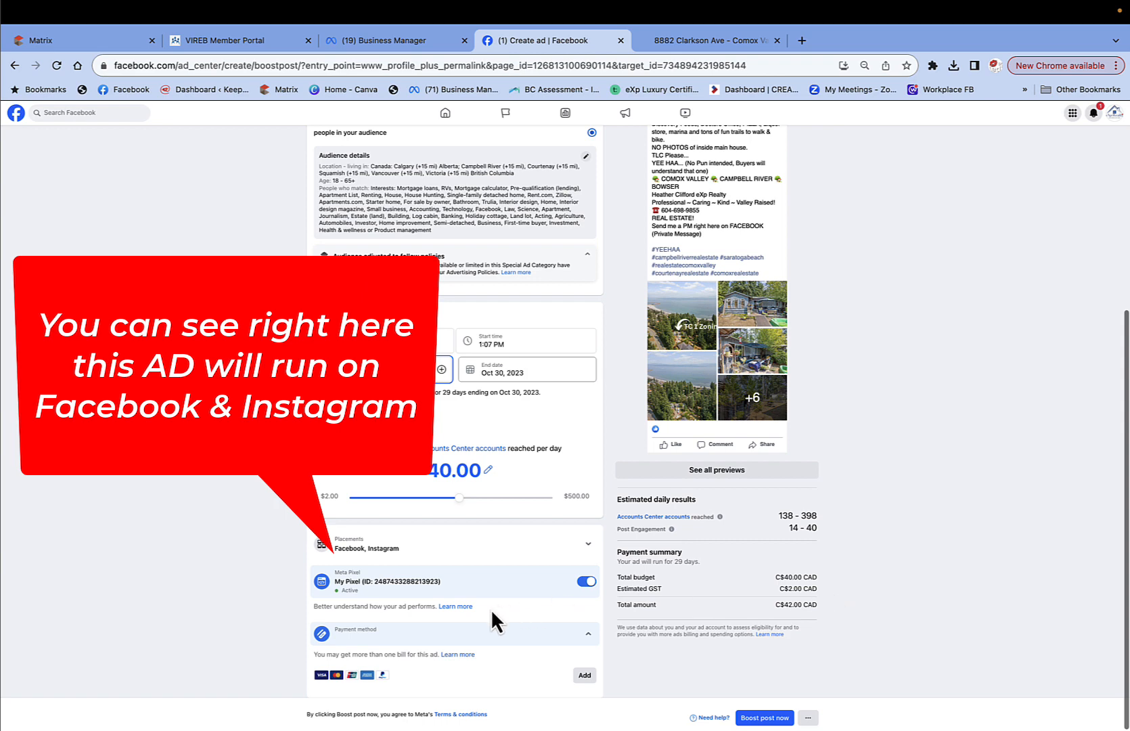
# Submit the boosted listing post as a $40.00, 29-day Facebook and Instagram ad.
pyautogui.scroll(-1, 492, 612)
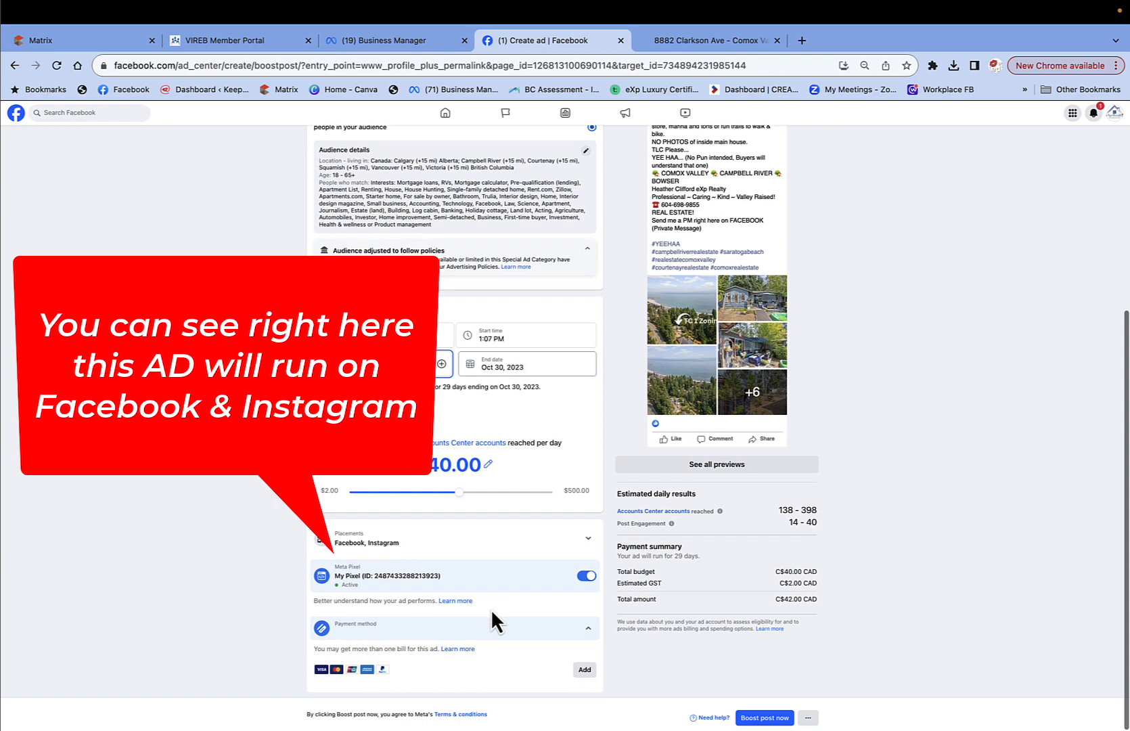
pyautogui.scroll(1, 492, 611)
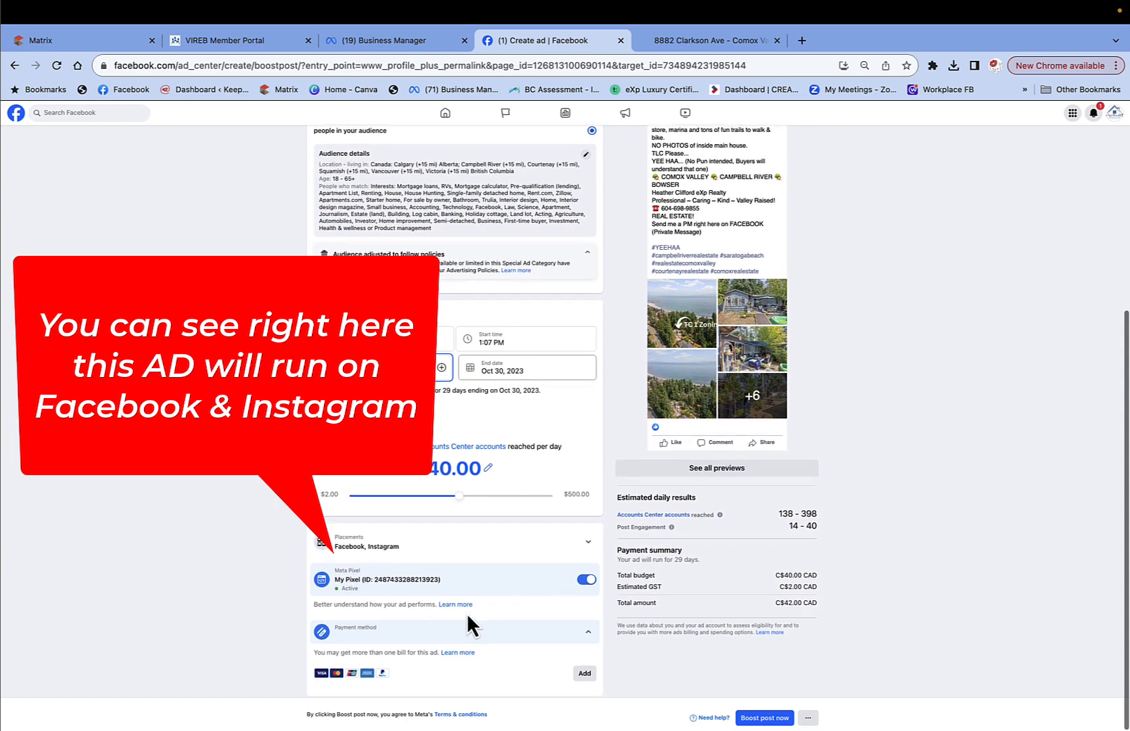
pyautogui.click(764, 718)
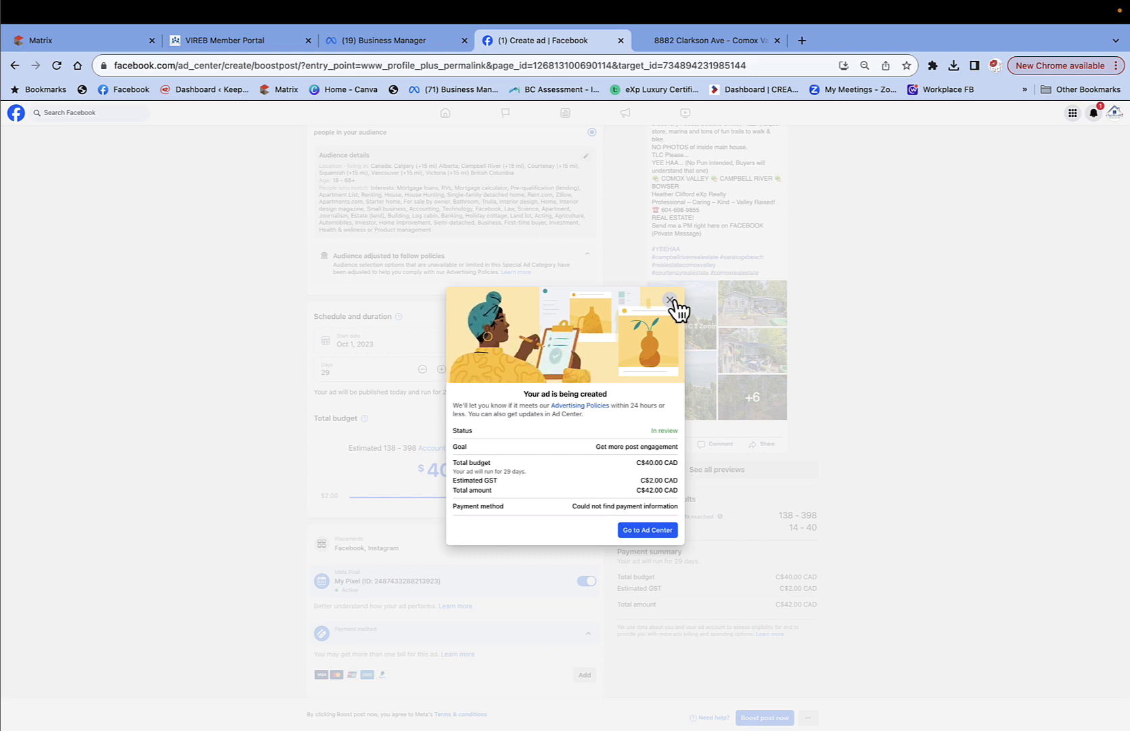
# Close the 'Your ad is being created' confirmation dialog.
pyautogui.click(671, 301)
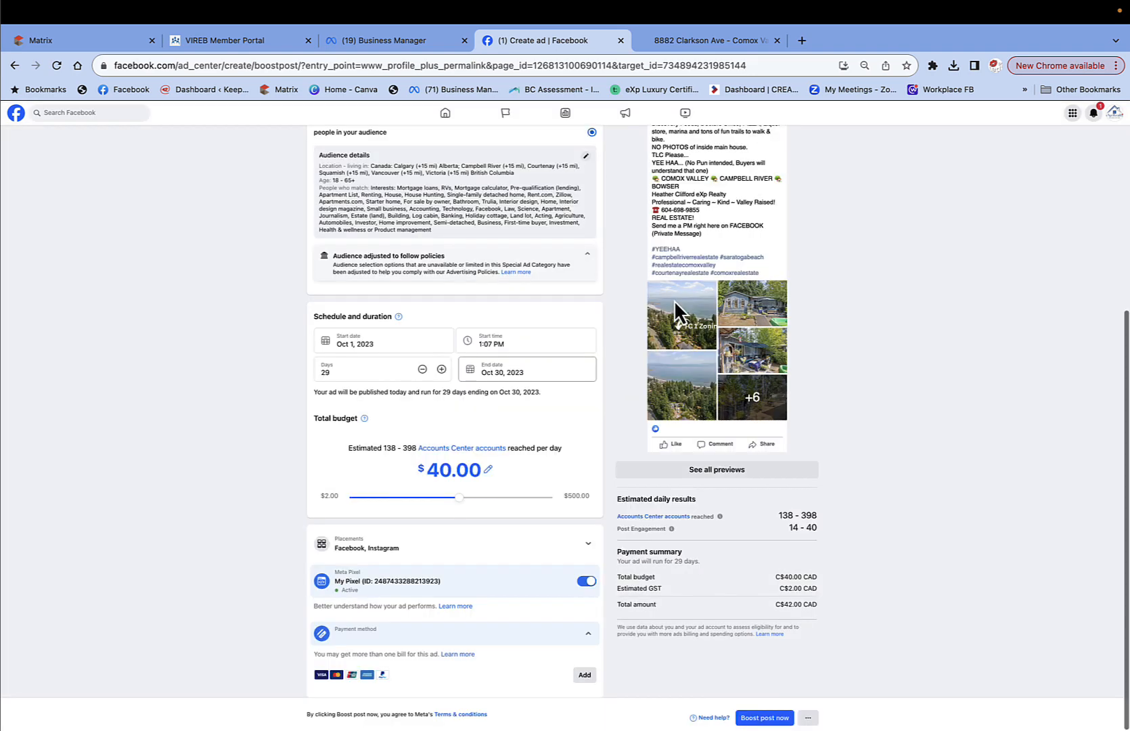